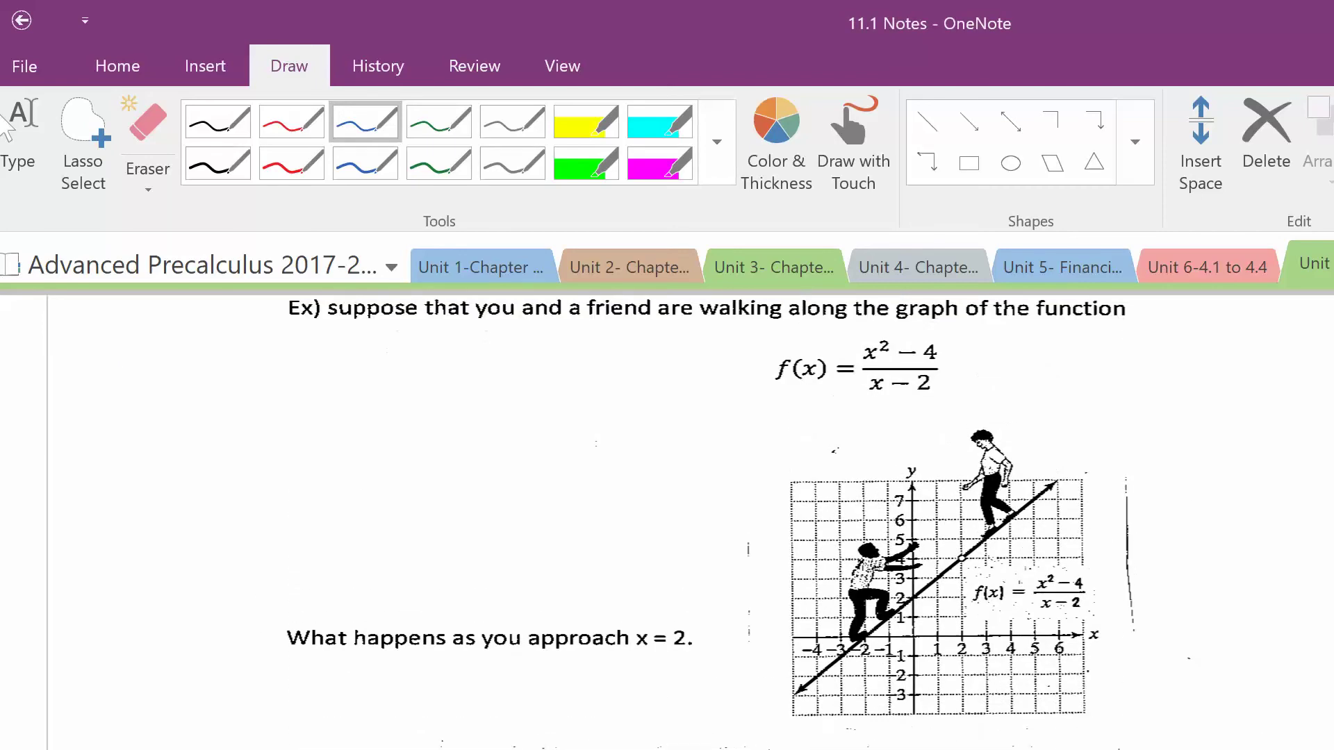
scroll(667, 521, "down", 5)
scroll(667, 521, "up", 2)
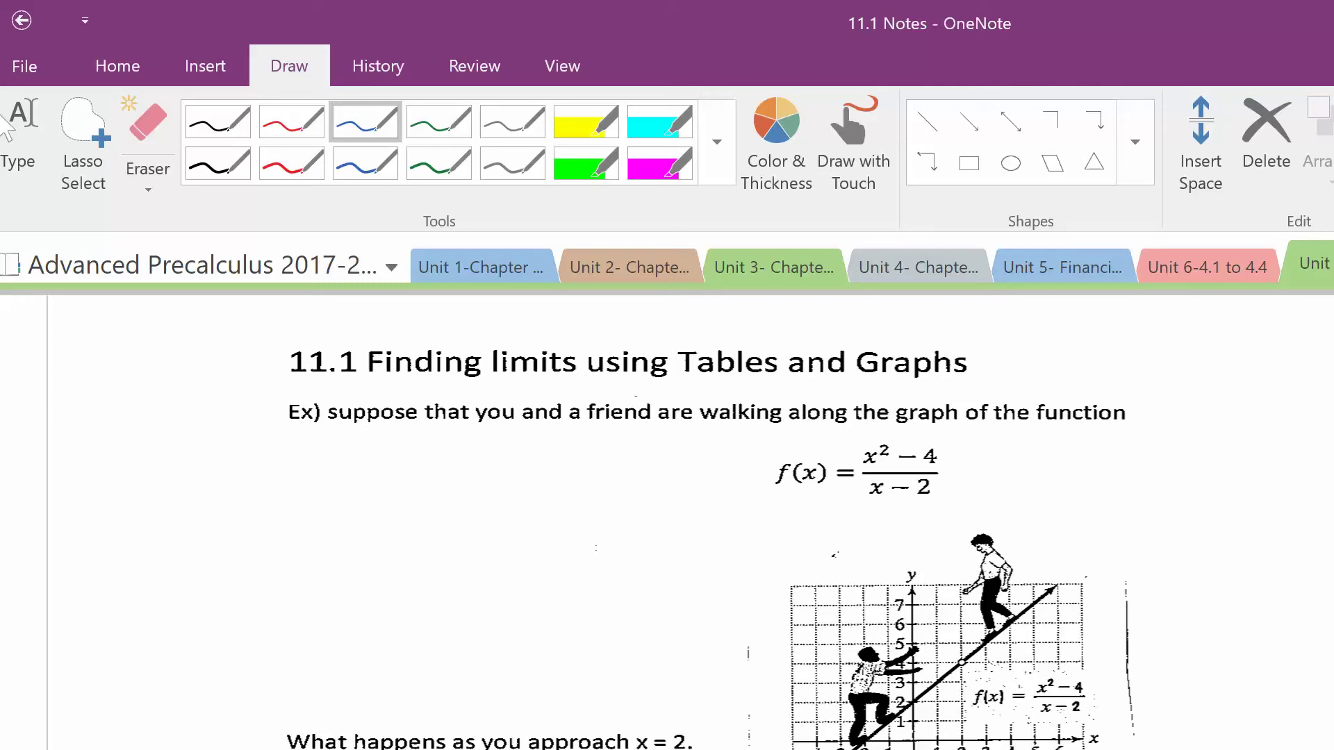
- Pick the red pen in the Draw gallery to annotate the (x²−4)/(x−2) limit example
left_click(292, 123)
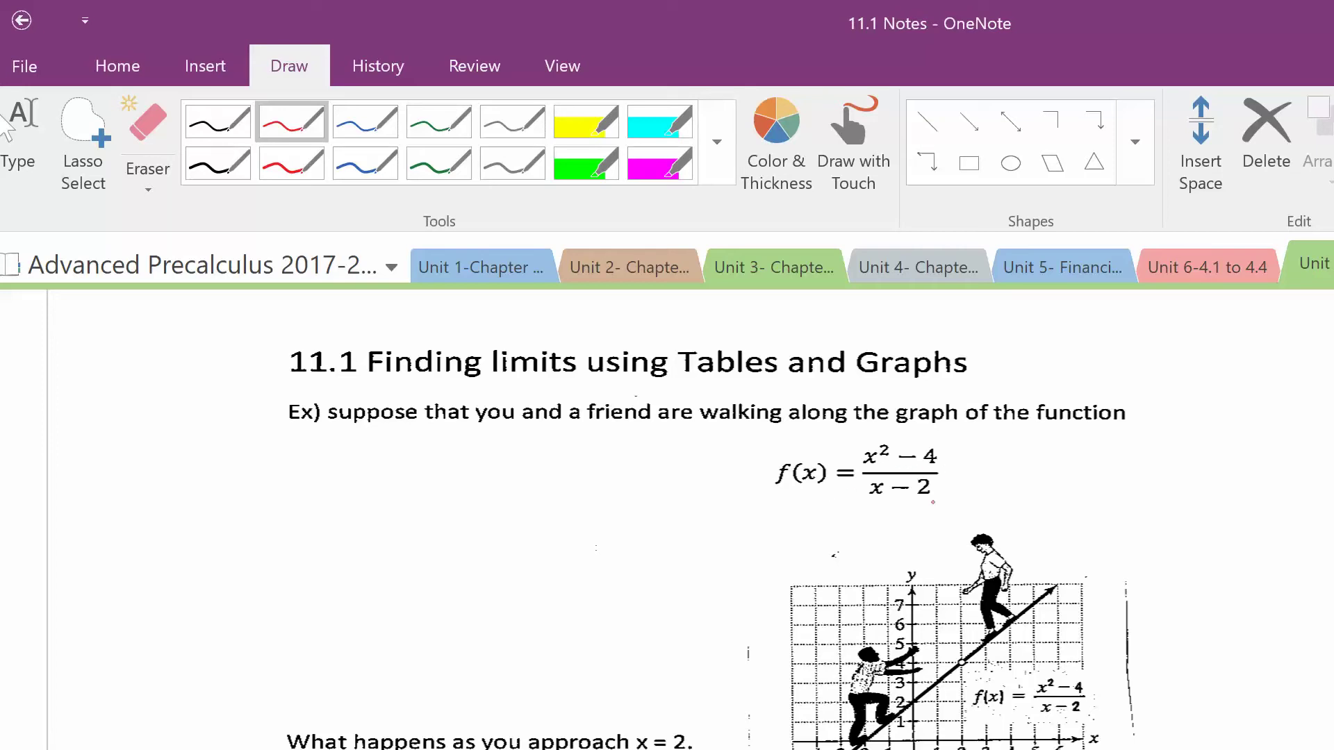
scroll(695, 522, "down", 5)
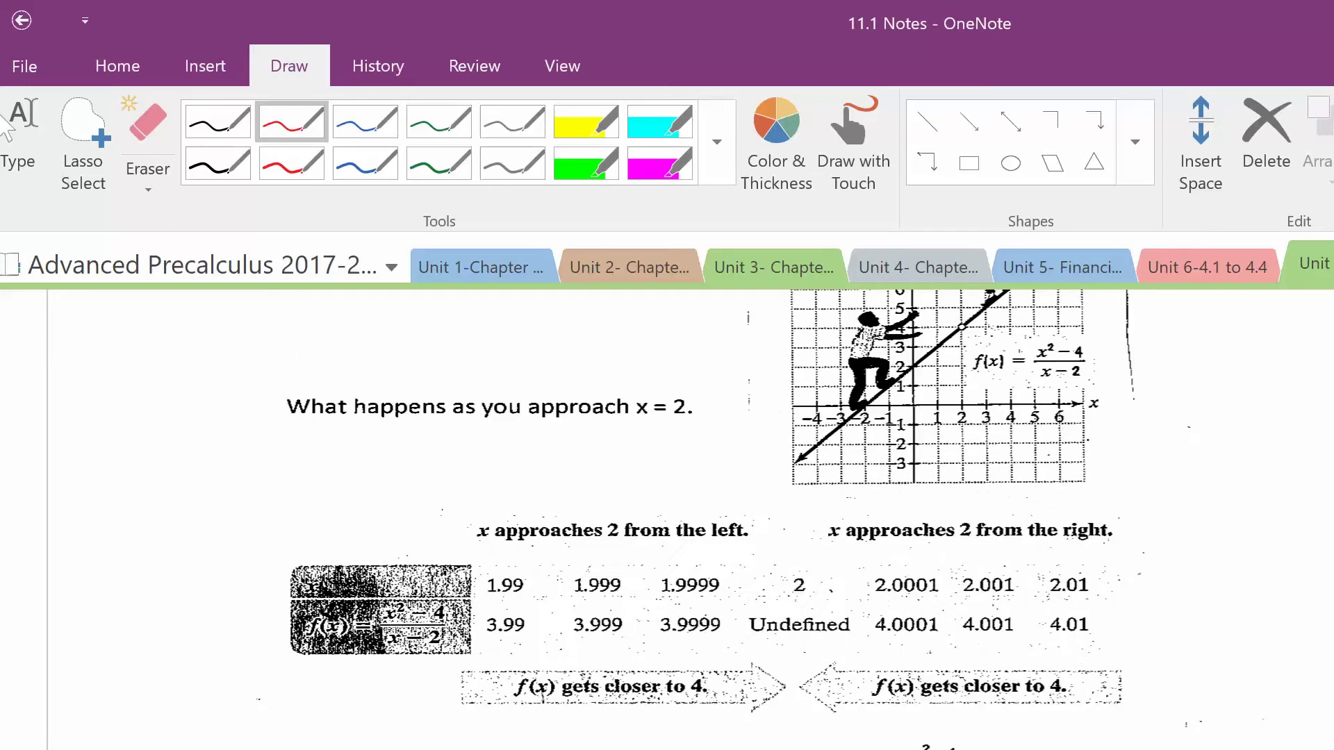
scroll(694, 521, "up", 3)
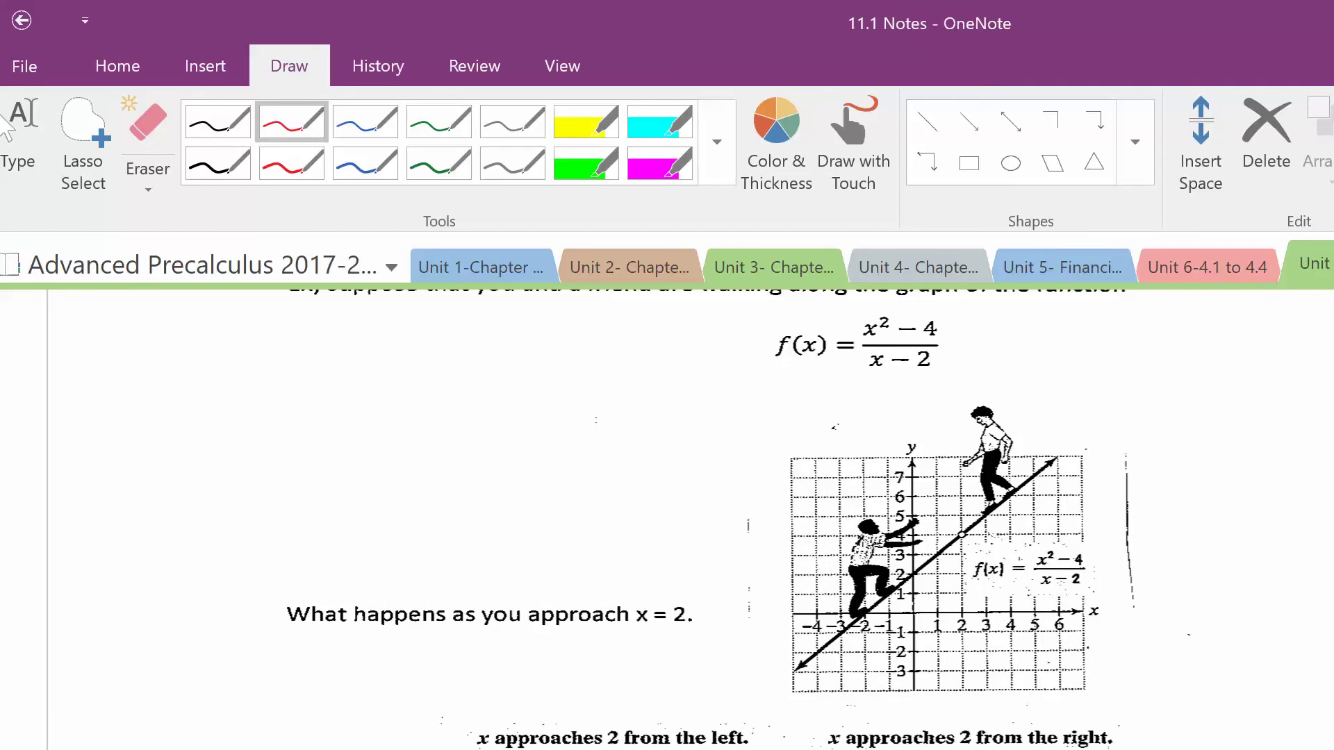
- In red ink, circle the graph's hole at x = 2 and underline 3.9999 and 4.0001
mouse_move(970, 521)
left_mouse_down()
mouse_move(948, 542)
mouse_move(973, 530)
left_mouse_up()
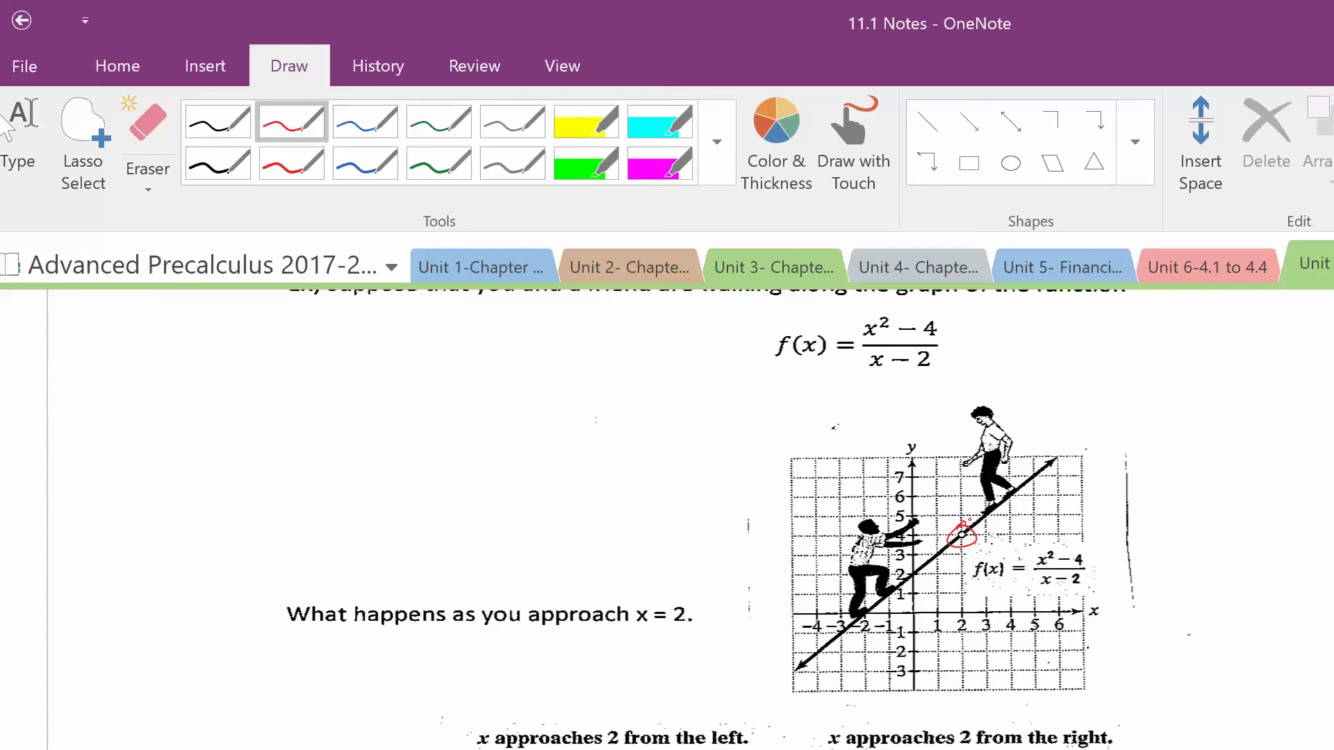
scroll(695, 521, "down", 4)
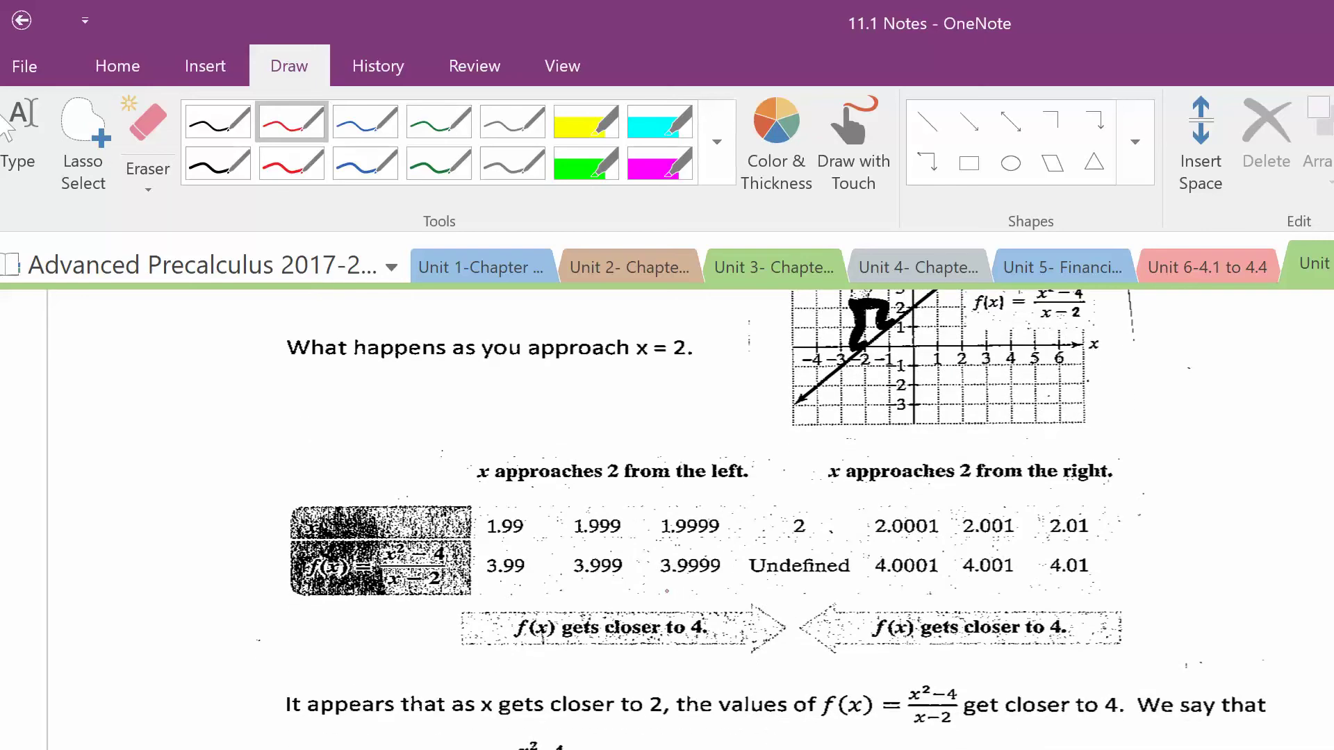
left_click_drag(659, 590, 715, 588)
left_click_drag(879, 583, 936, 586)
scroll(776, 520, "up", 3)
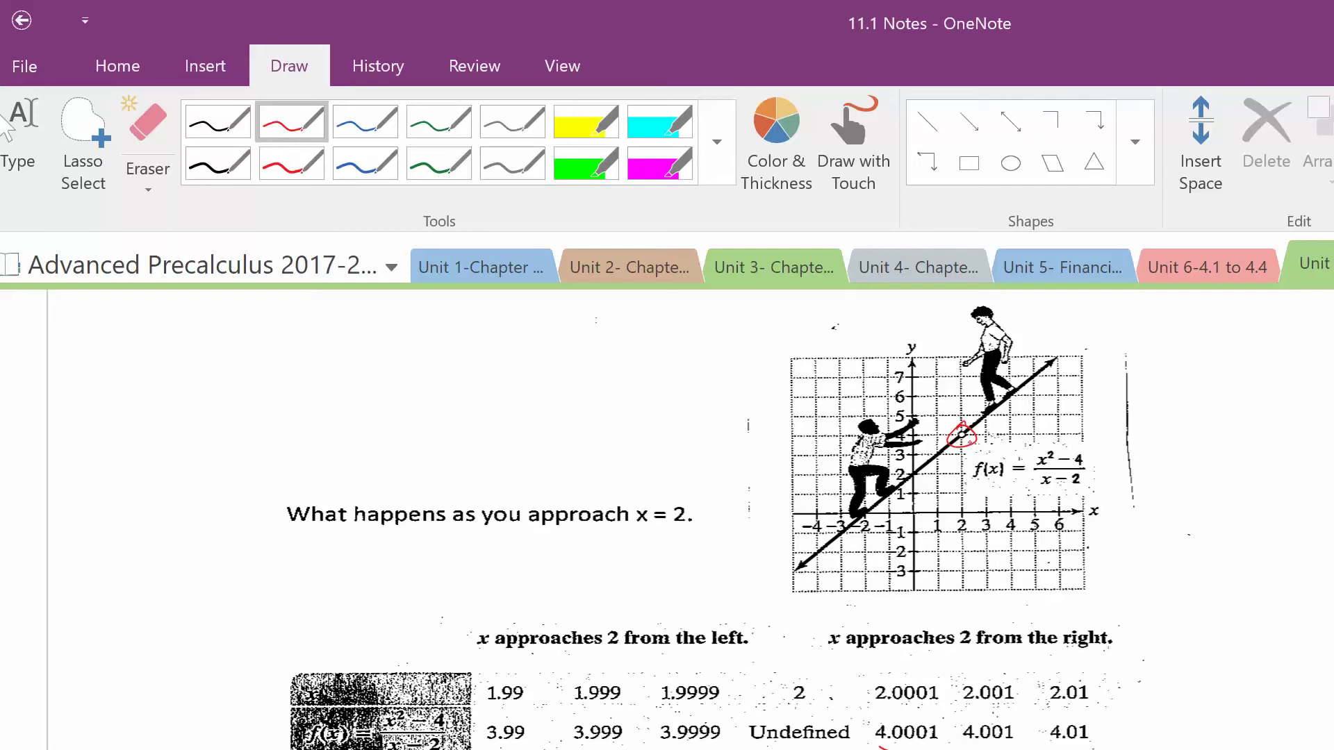
scroll(710, 521, "down", 6)
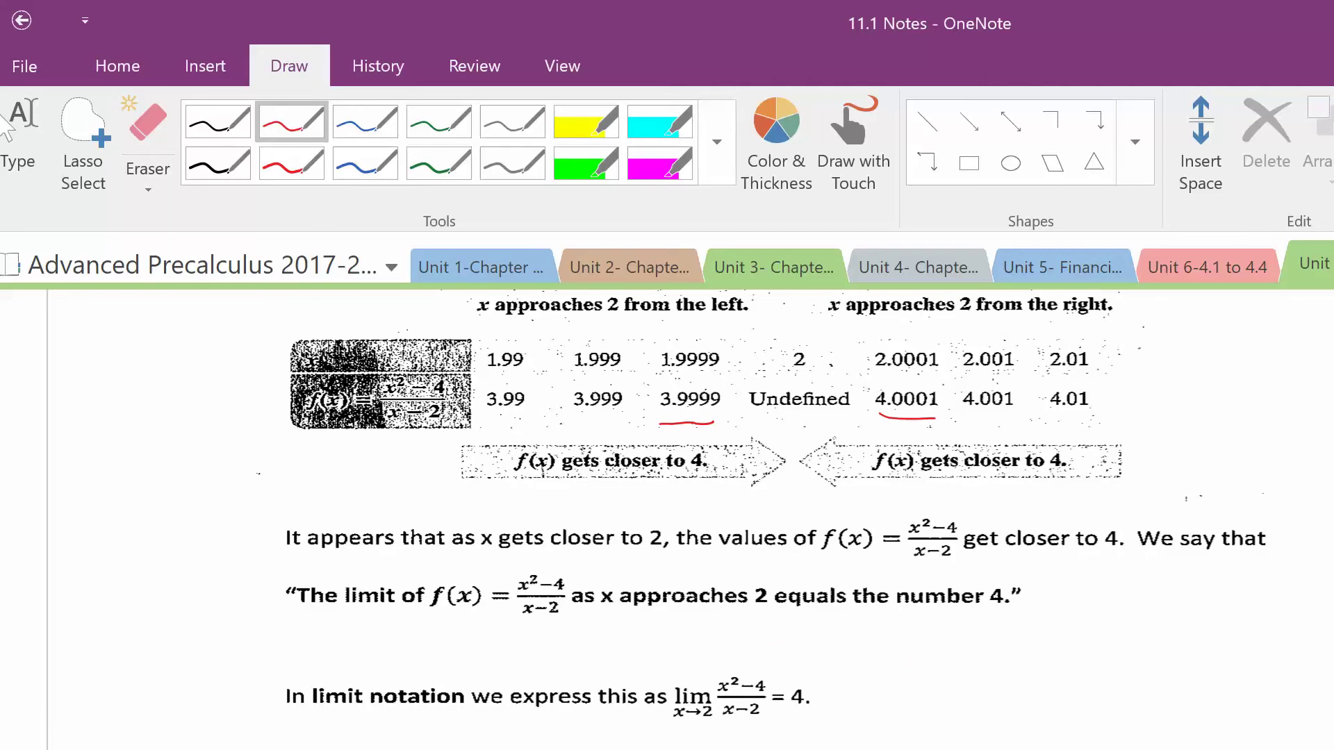
scroll(695, 521, "down", 5)
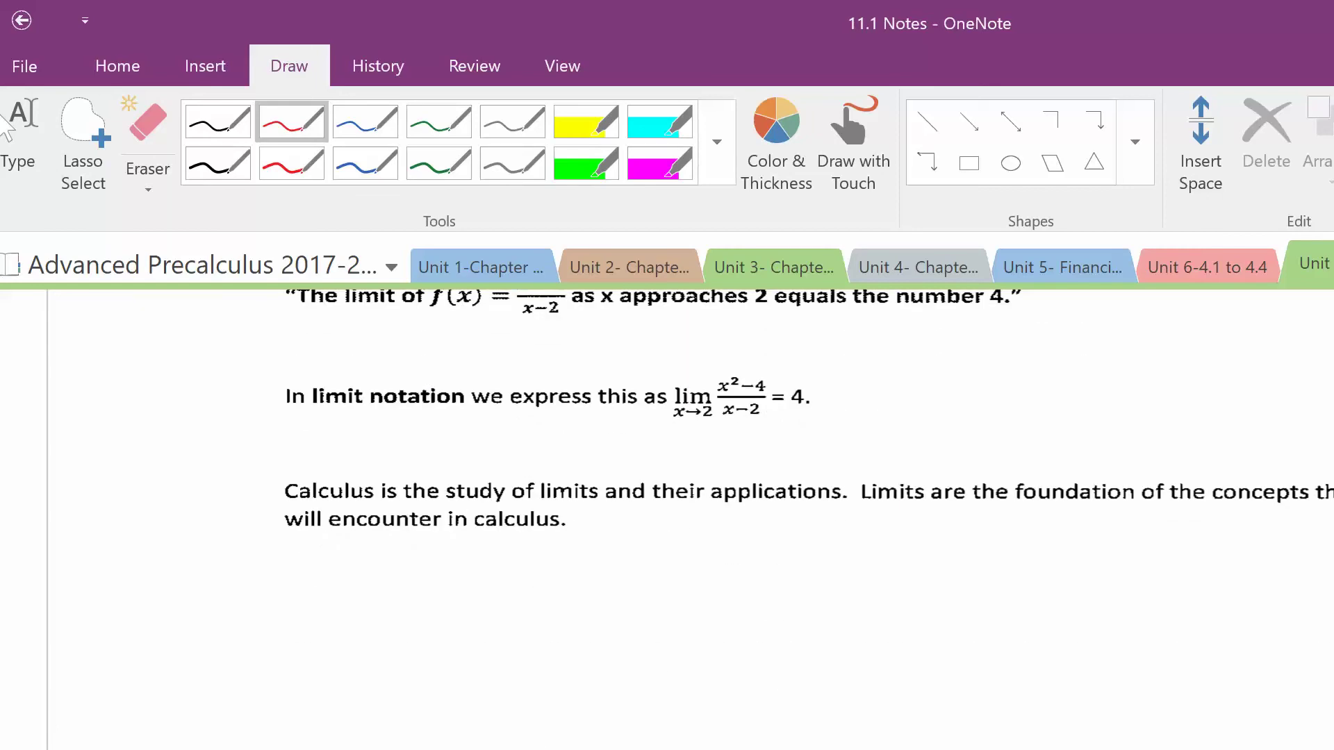
scroll(690, 519, "right", 3)
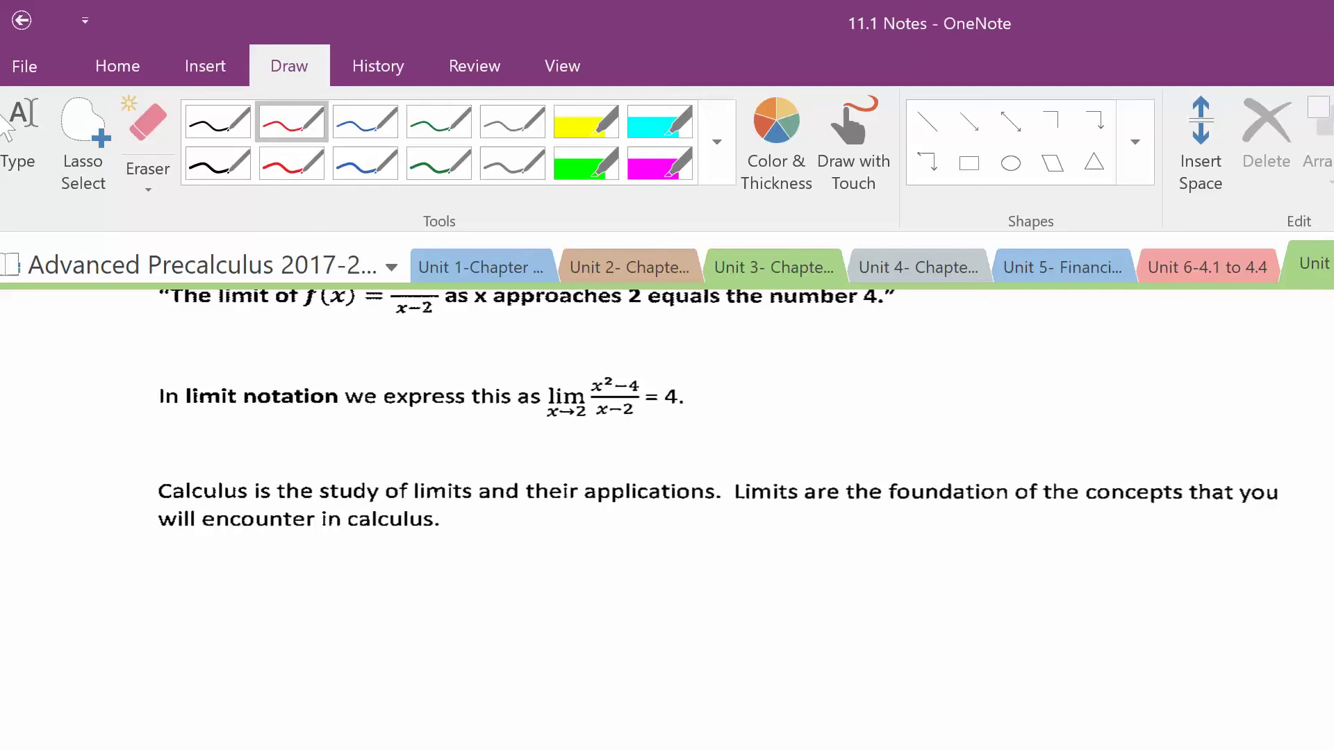
scroll(667, 486, "down", 10)
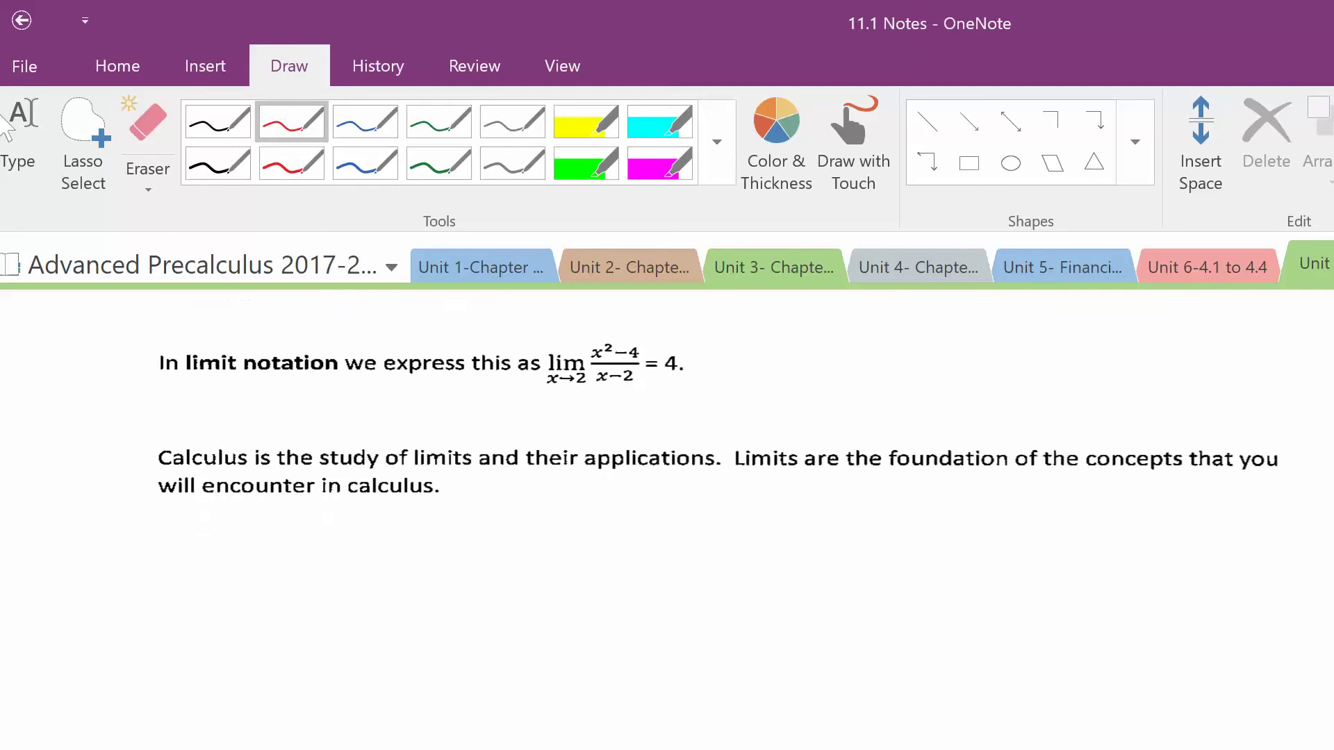
- Scroll down to the 'Finding a Limit Using a Table' section with the lim x→4 3x² example
scroll(667, 487, "down", 2)
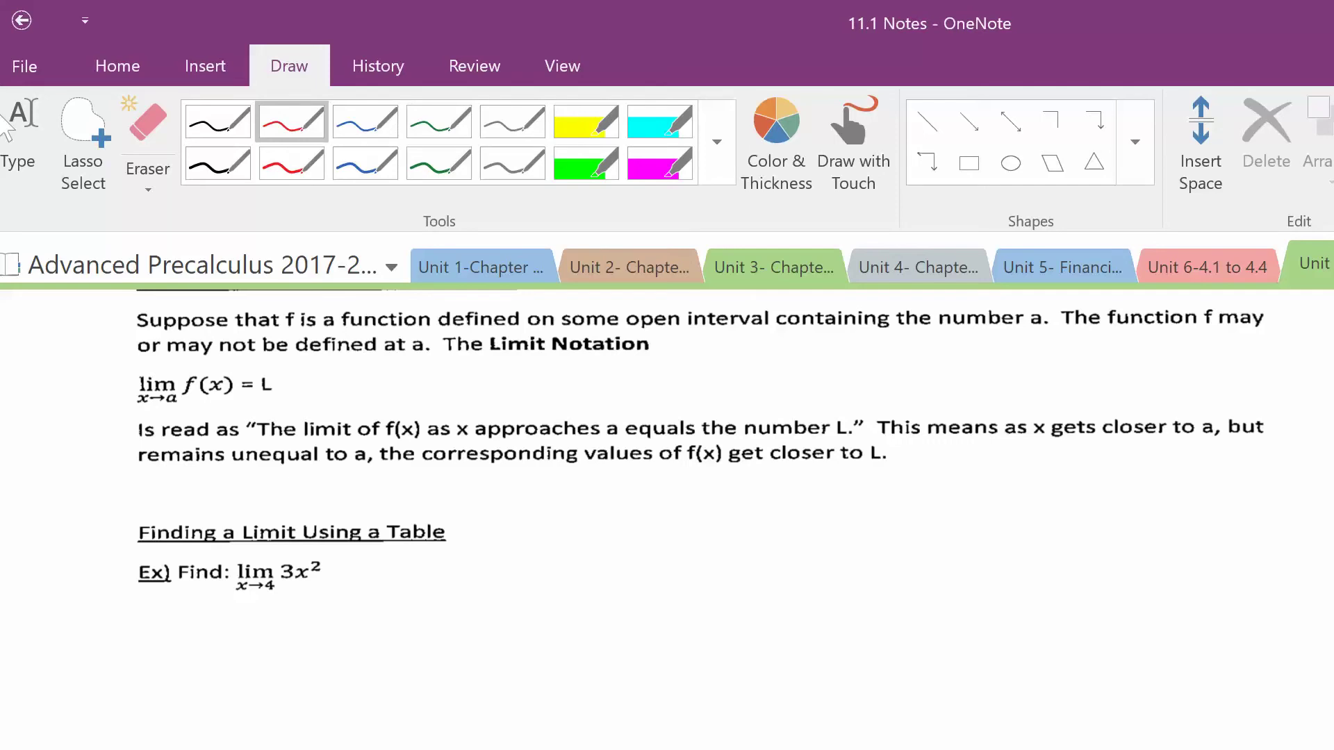
scroll(695, 452, "down", 3)
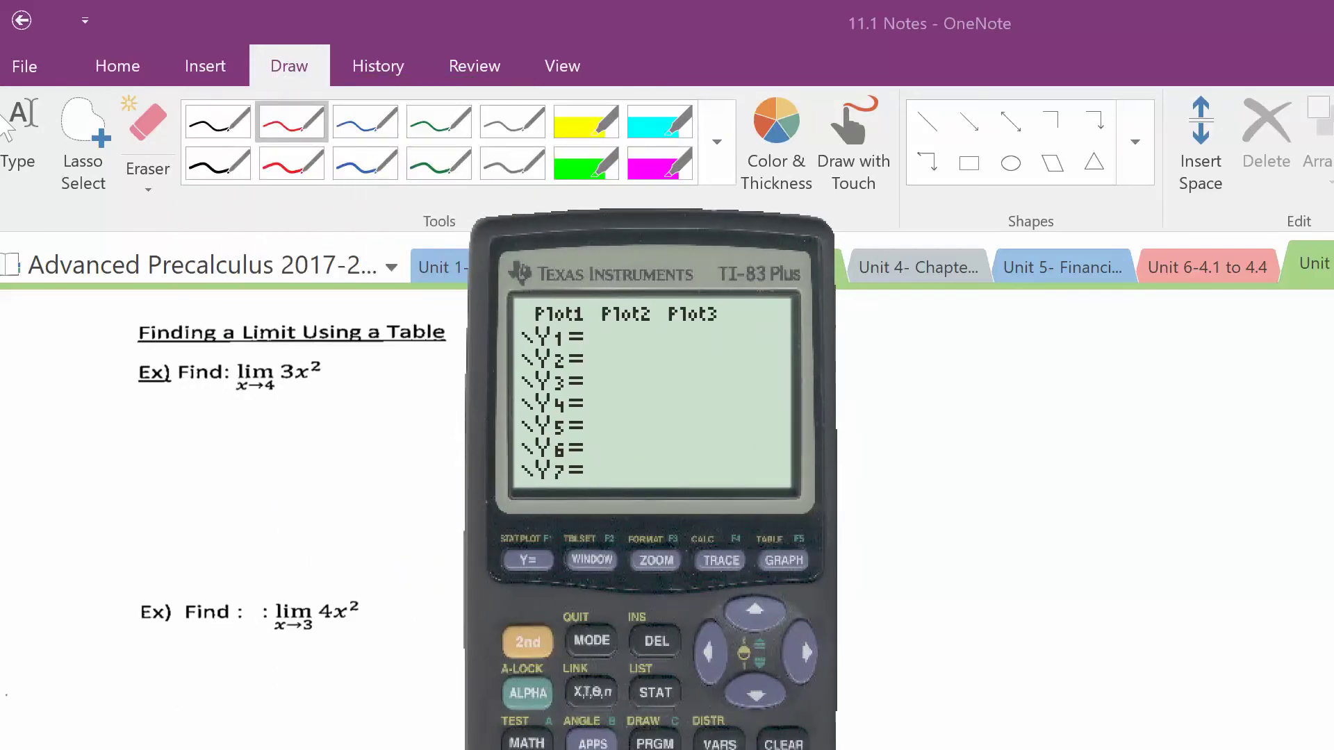
- Define Y1 = 3X², set Table Setup's Indpnt to Ask, and open the empty X/Y1 table
type("3X")
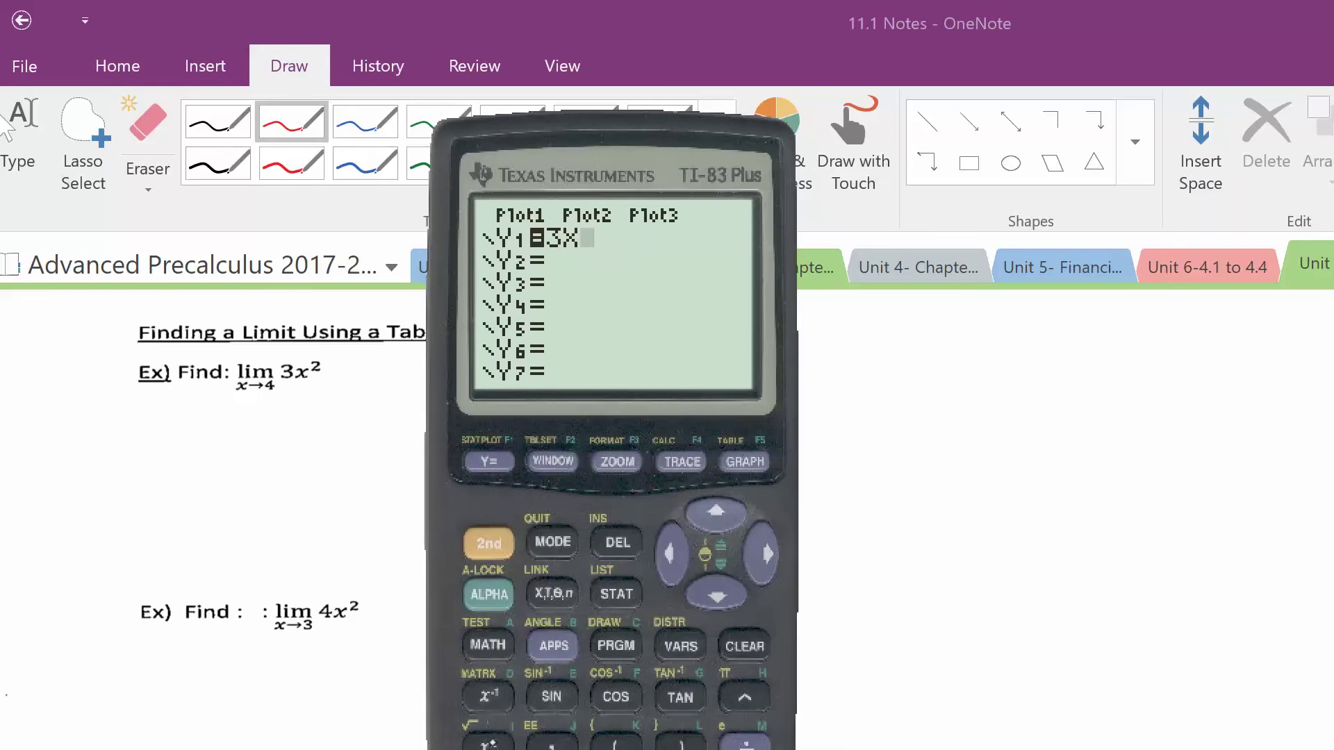
left_click(490, 740)
left_click(489, 538)
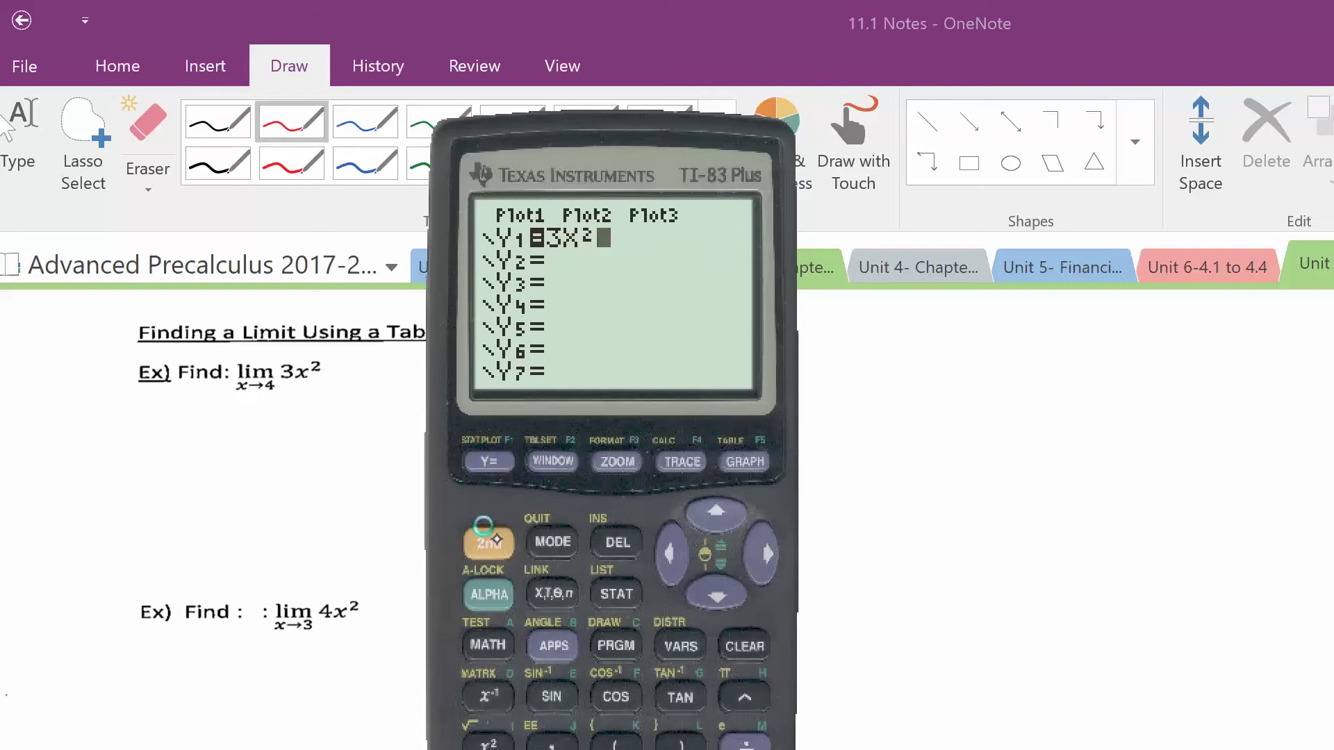
left_click(549, 460)
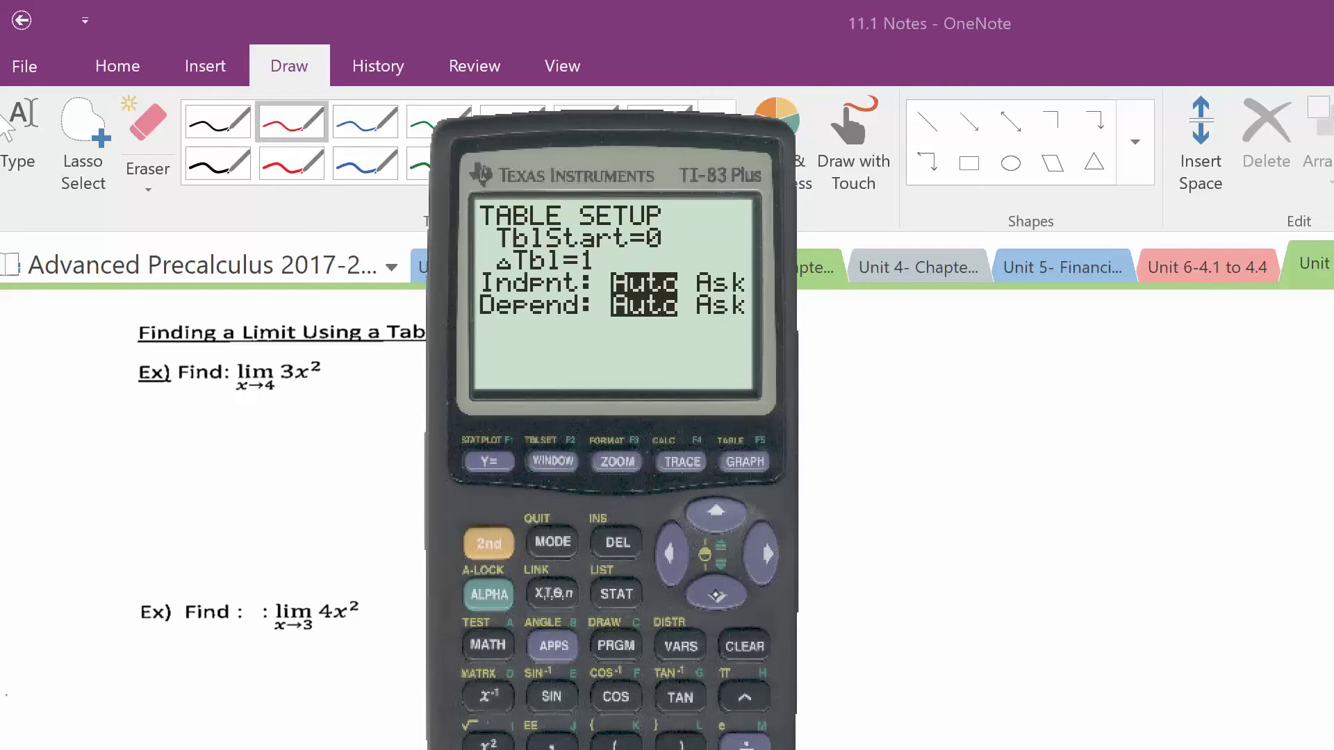
left_click(717, 590)
left_click(764, 552)
key("Return")
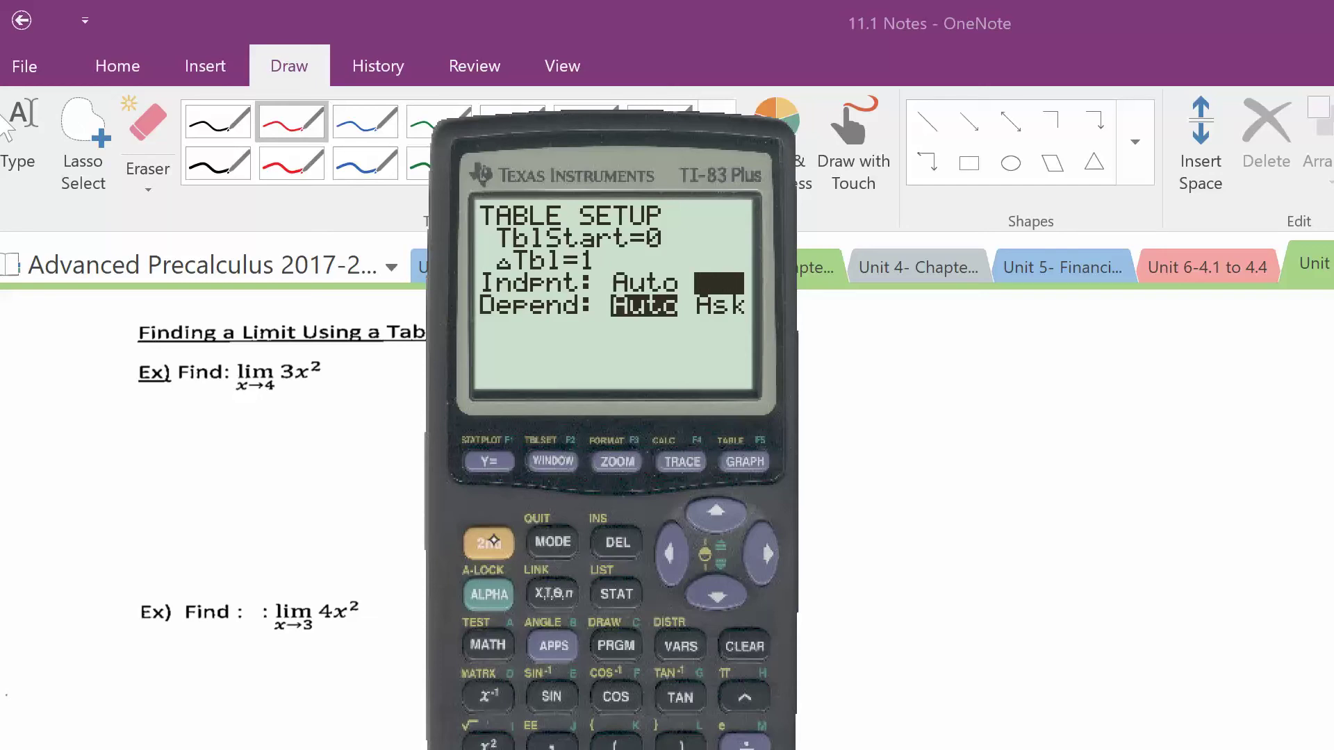
left_click(498, 541)
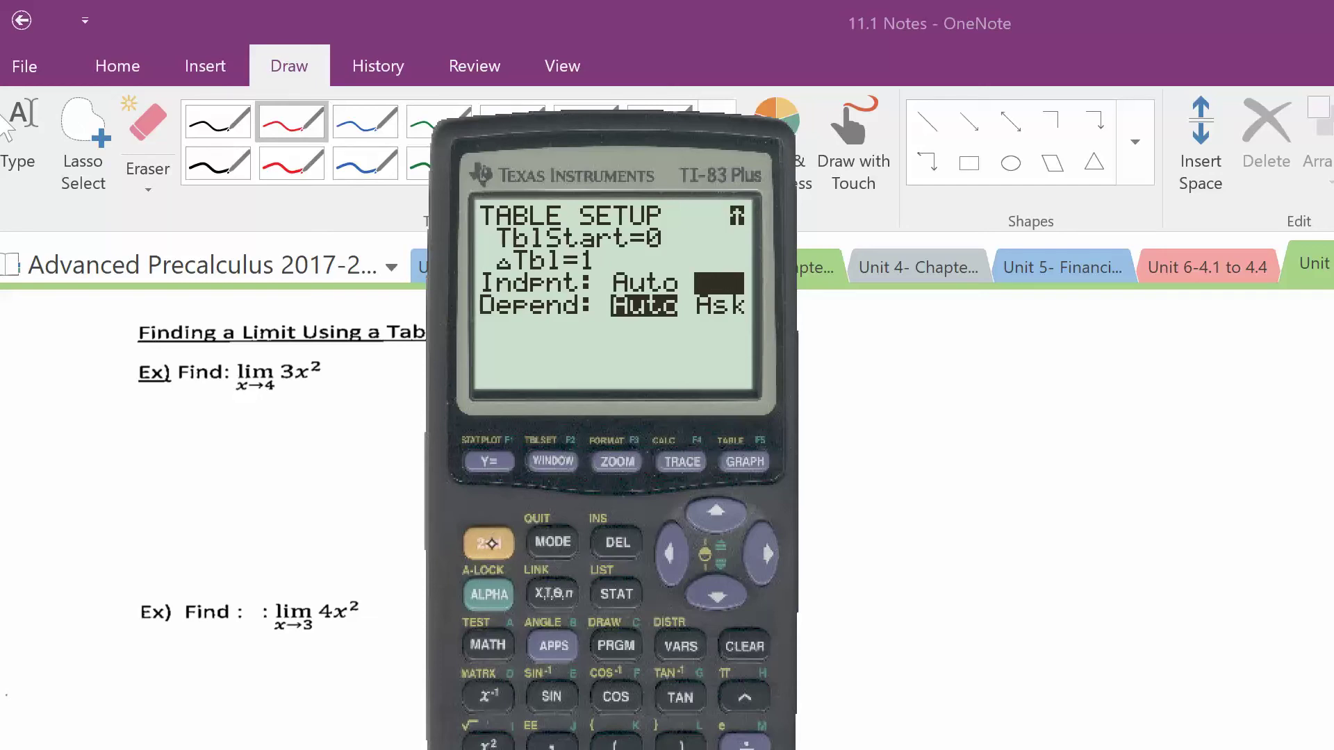
left_click(741, 461)
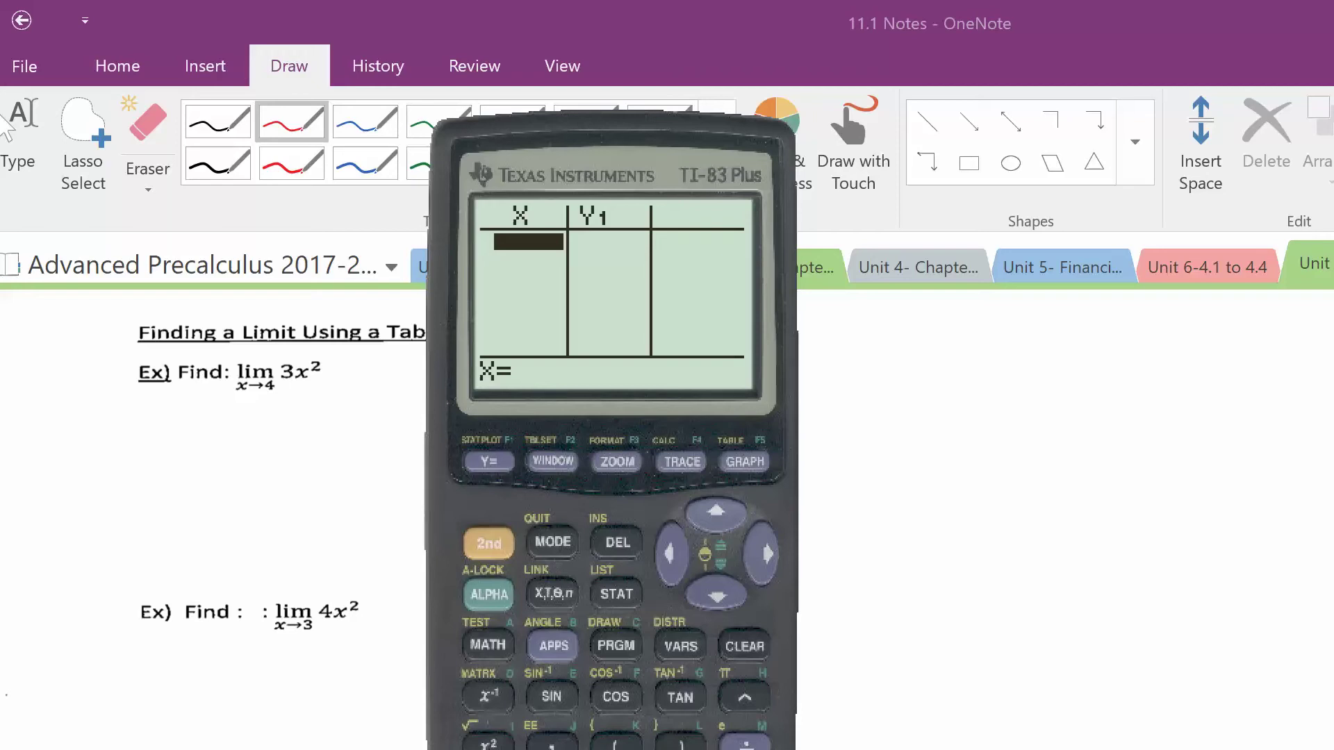
- Evaluate Y1 at X = 3.01, 3.001 and 3.0001, giving 27.18, 27.018 and 27.002
type("3.01")
key("Return")
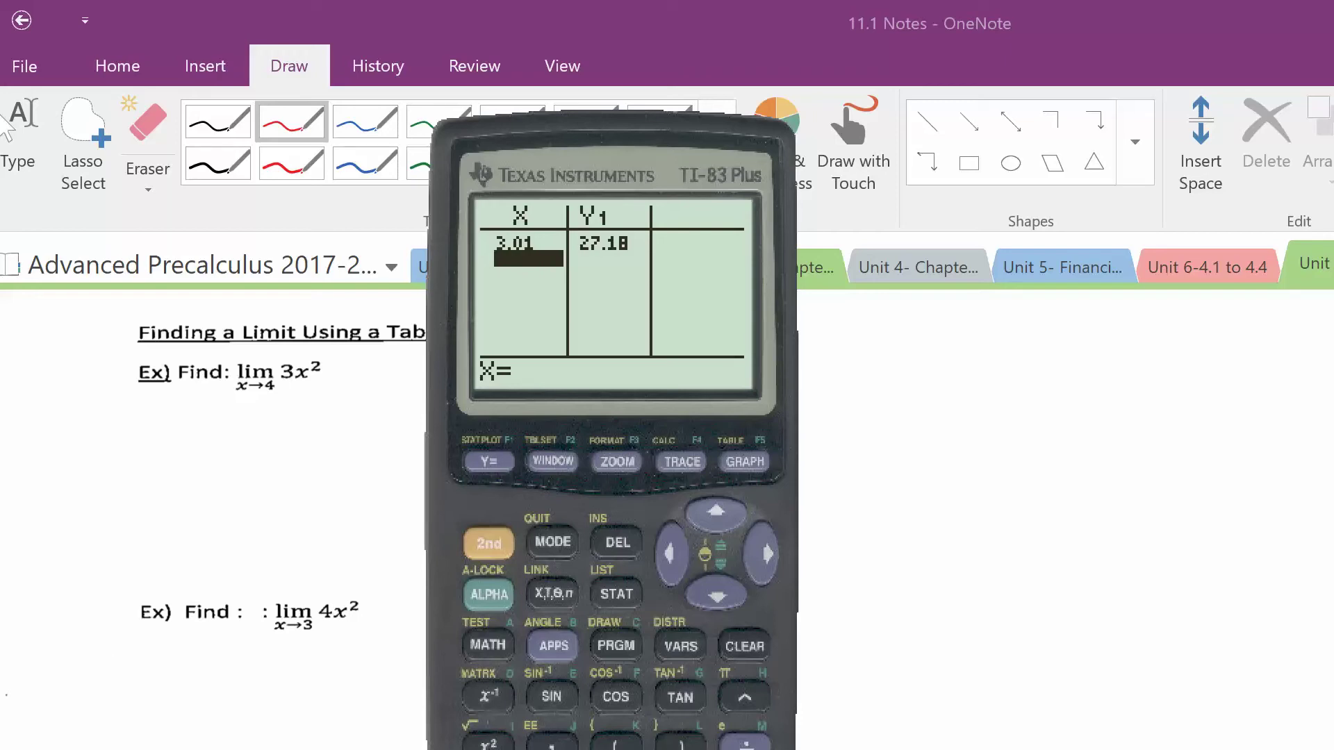
type("3.")
type("001")
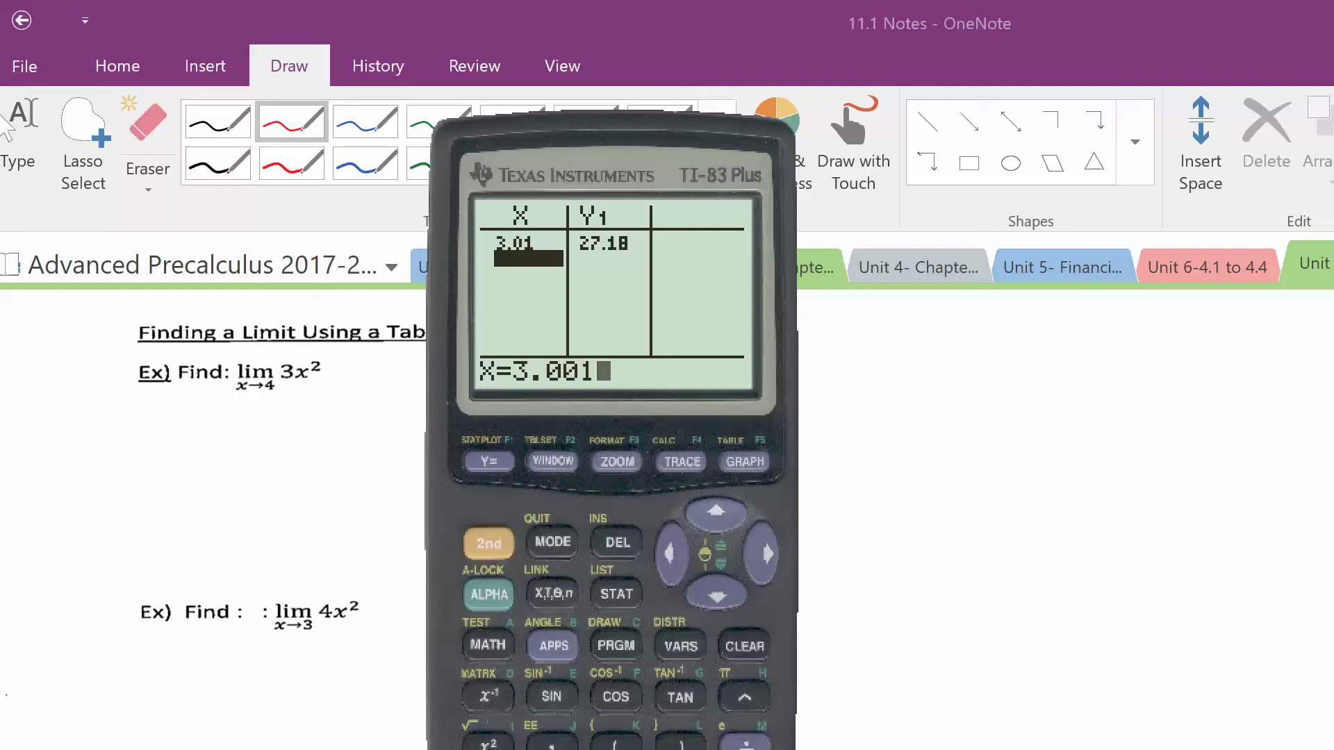
key("Return")
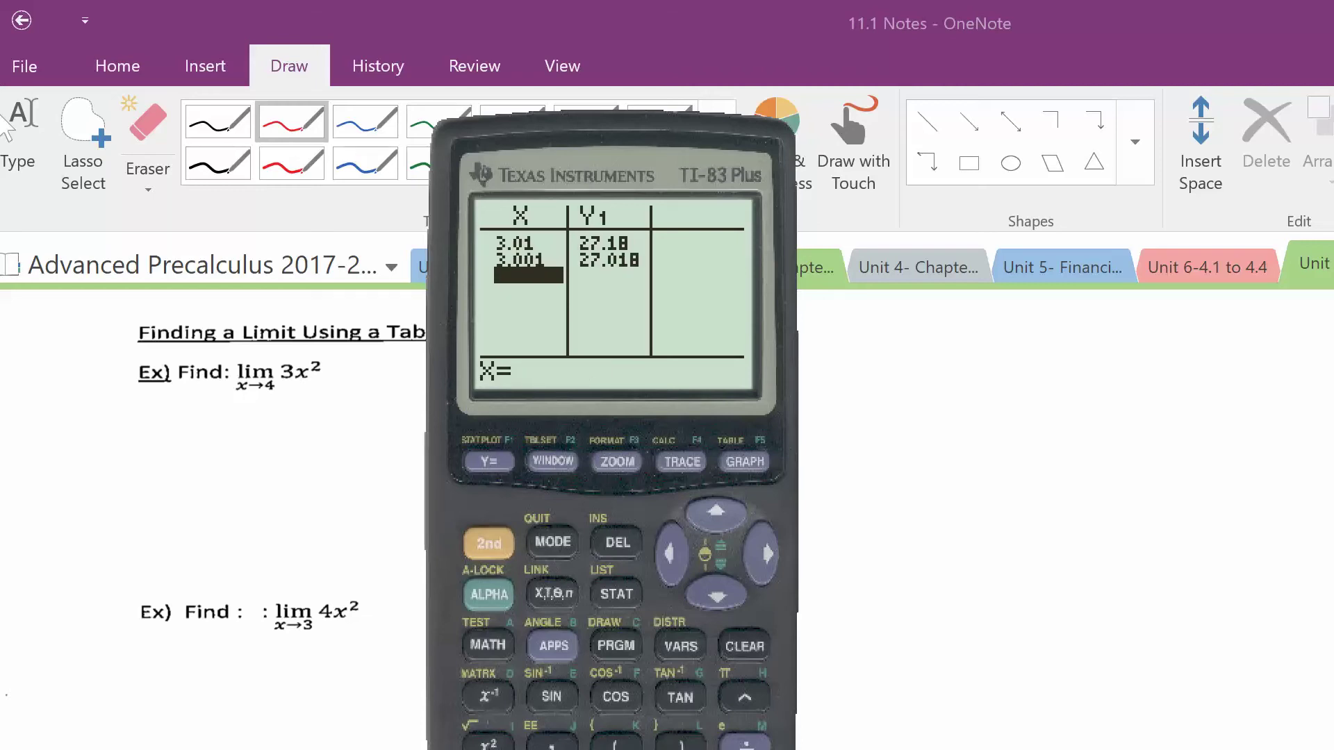
type("3.0001")
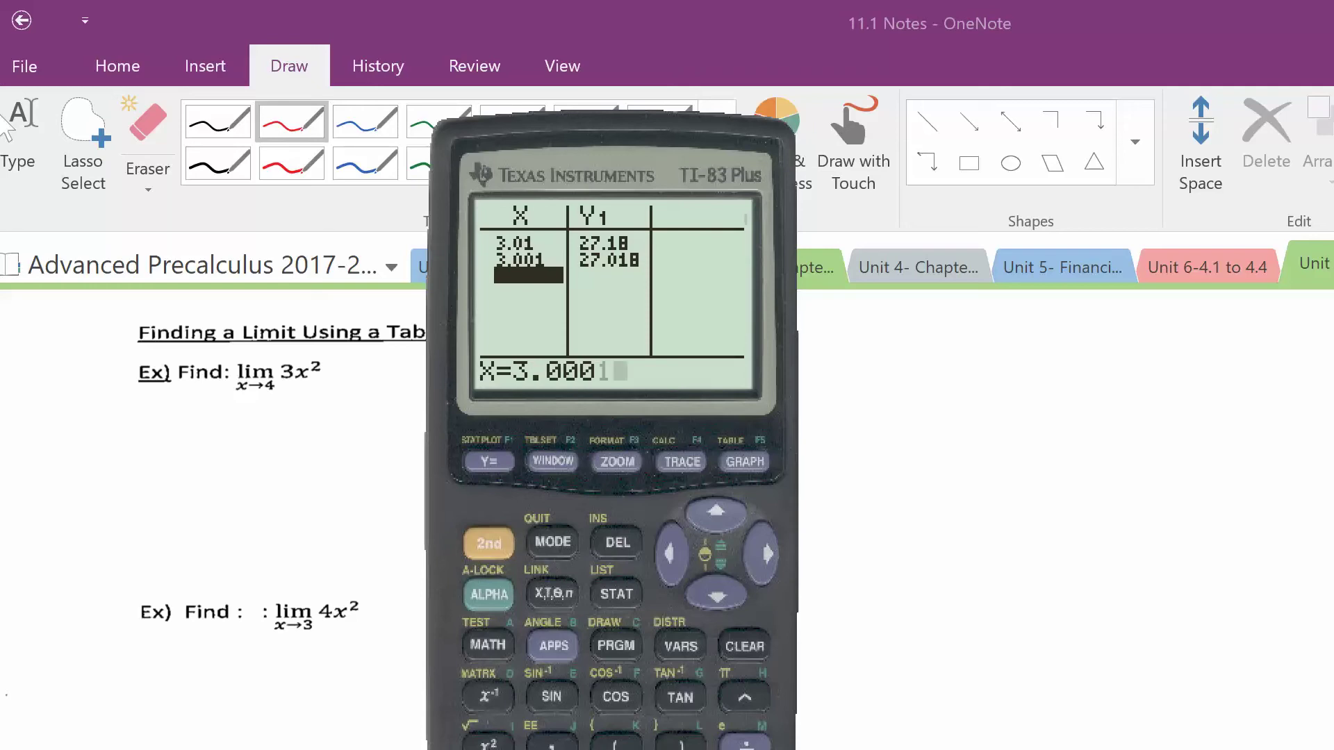
key("Return")
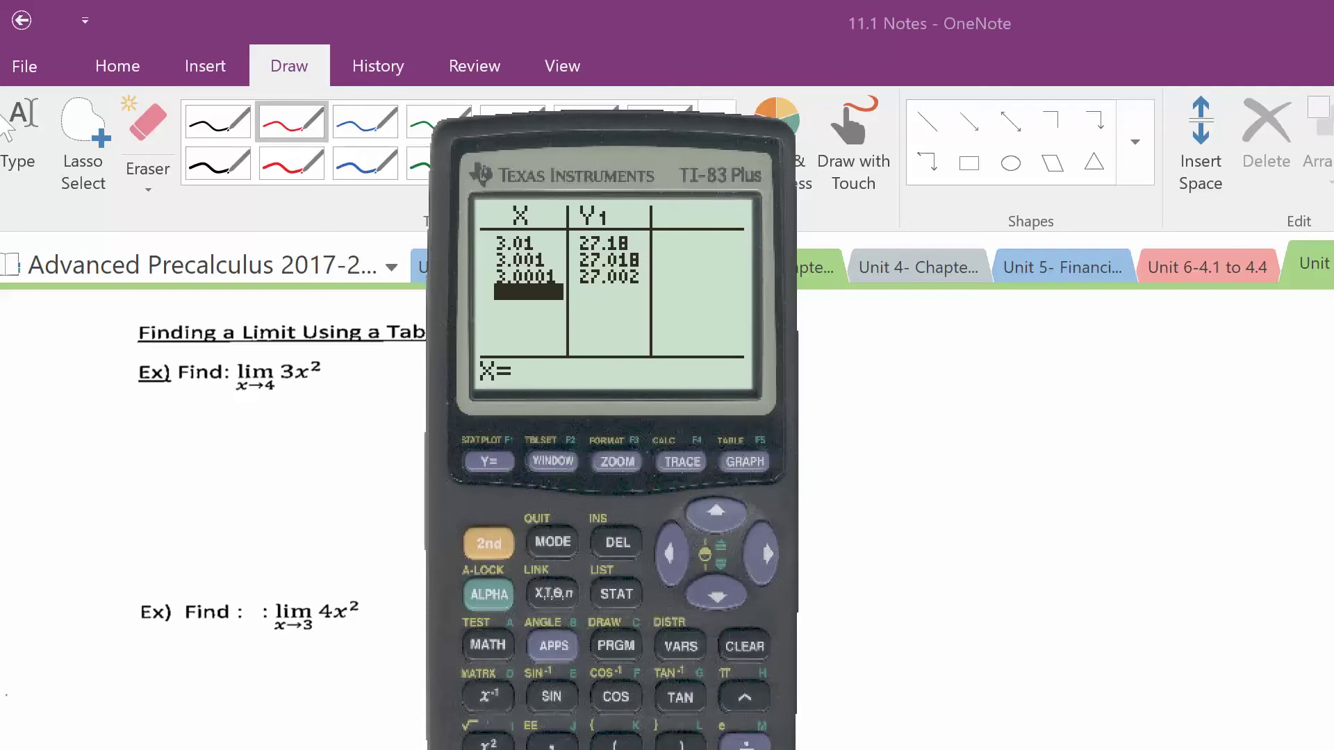
type("2.")
- Finish entering X = 2.9 into the table, giving Y1 = 25.23
left_click_drag(631, 495, 758, 381)
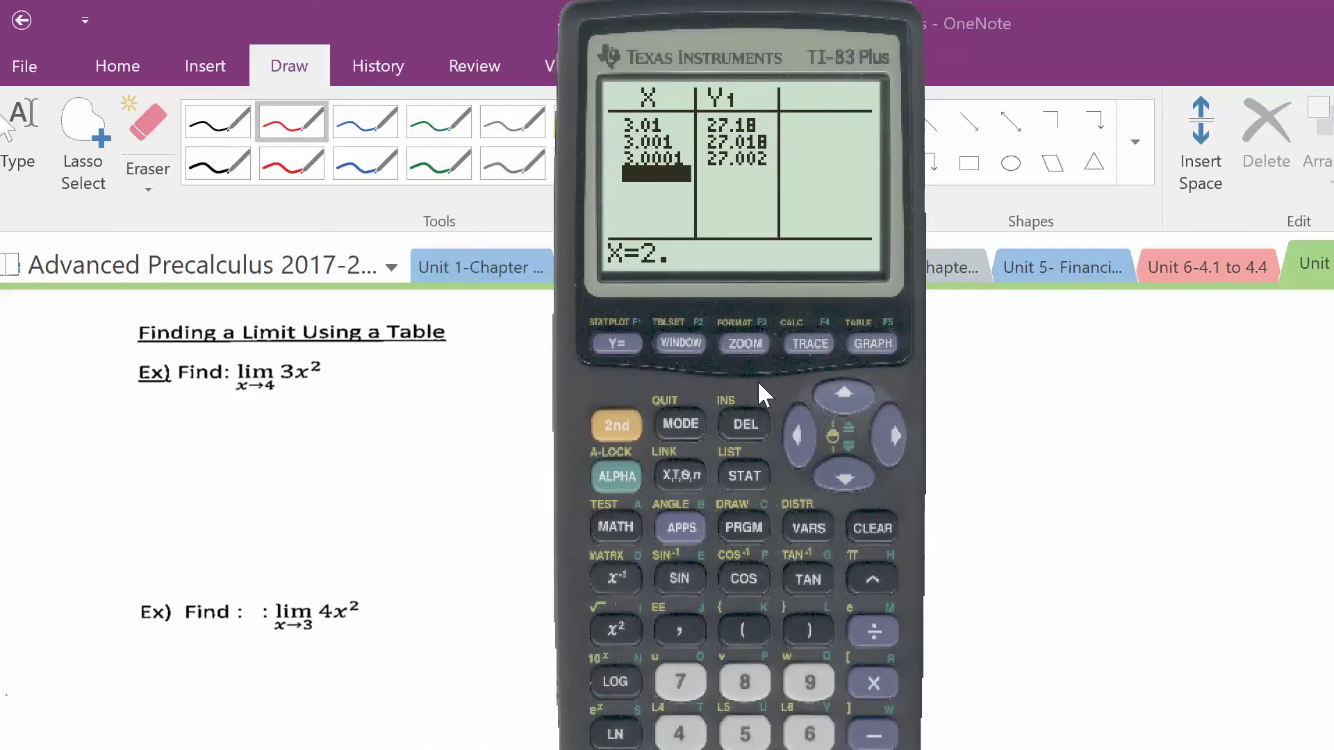
left_click(810, 683)
left_click_drag(622, 385, 425, 258)
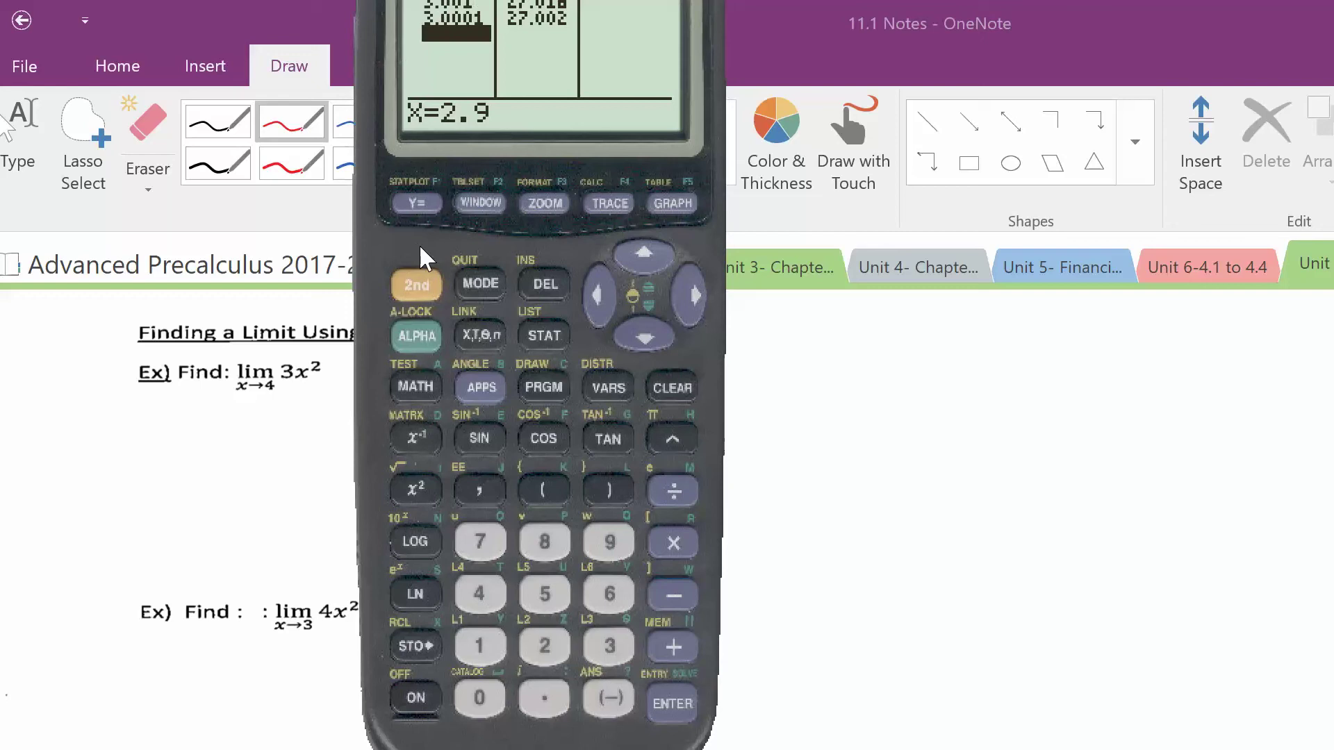
left_click(672, 705)
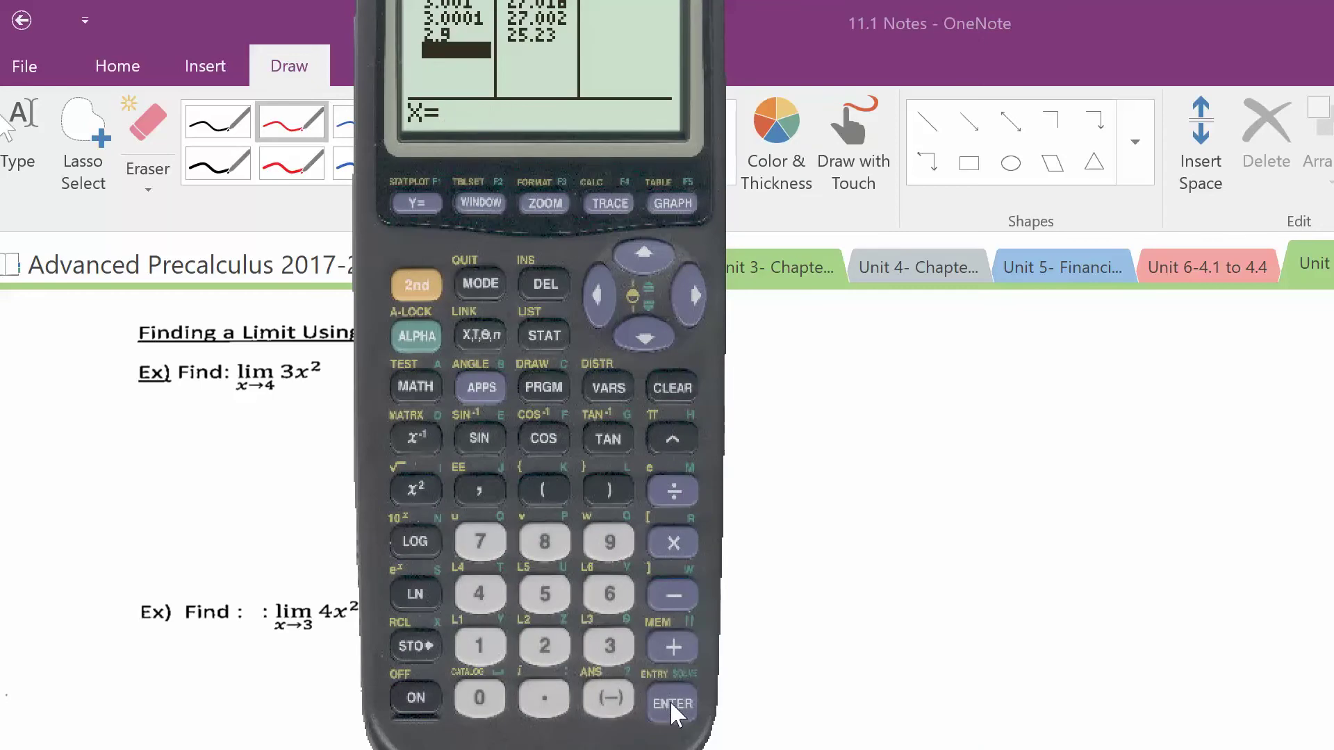
- Add X = 2.99 to the table, fixing an extra 9, giving Y1 = 26.82
left_click(537, 647)
left_click(545, 697)
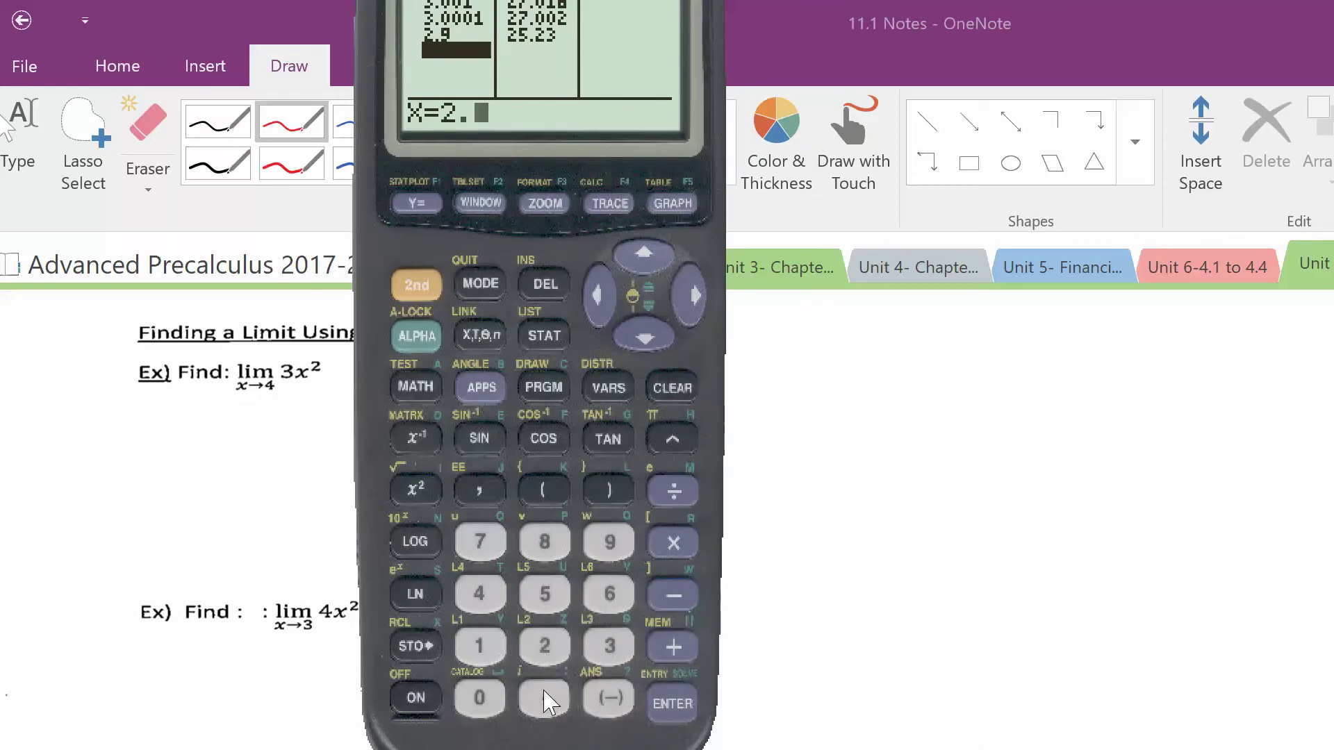
left_click(609, 543)
left_click(610, 543)
left_click(609, 543)
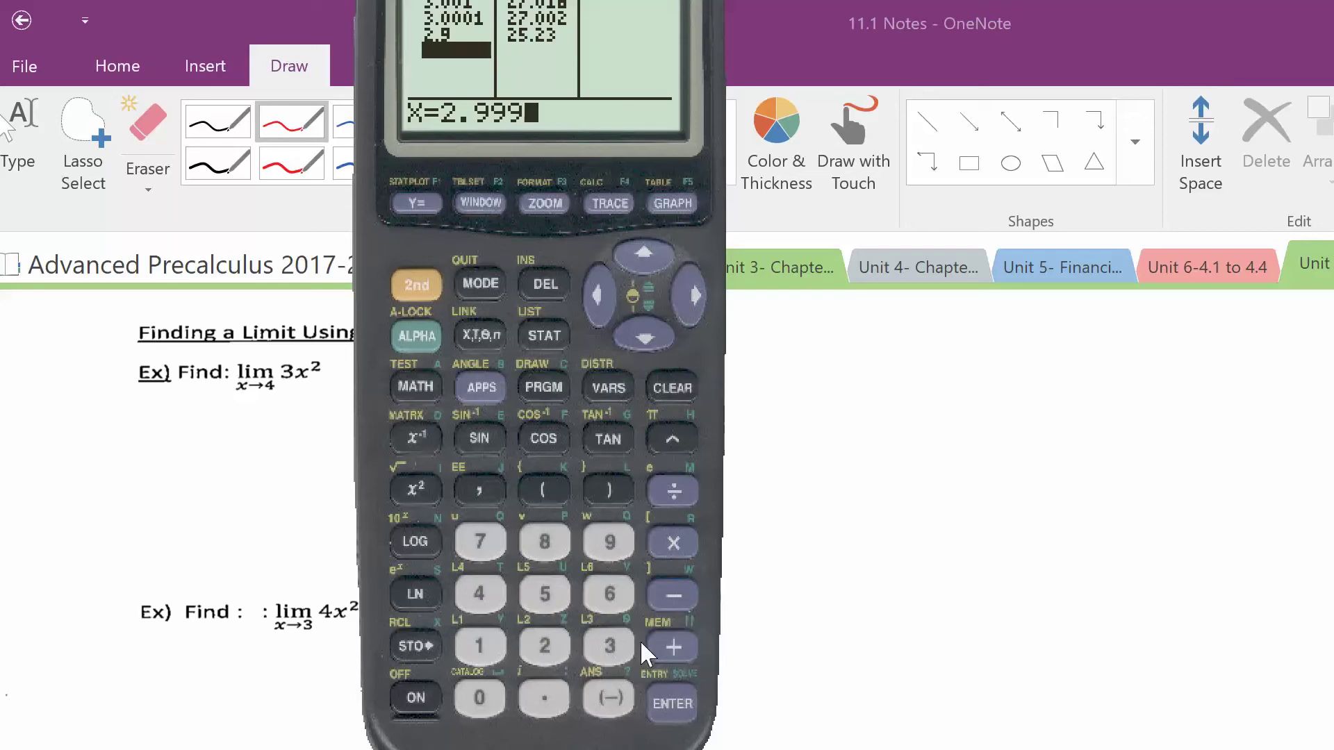
left_click(606, 289)
left_click(547, 283)
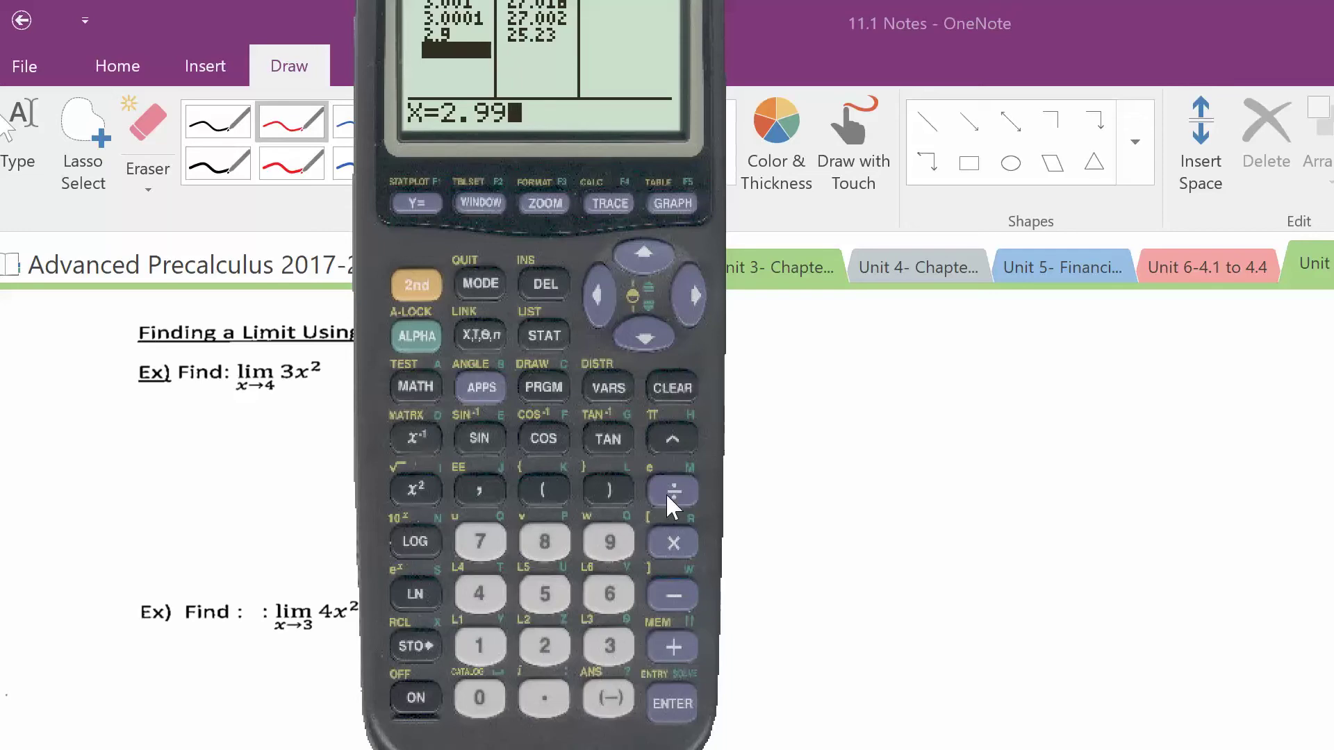
left_click(671, 704)
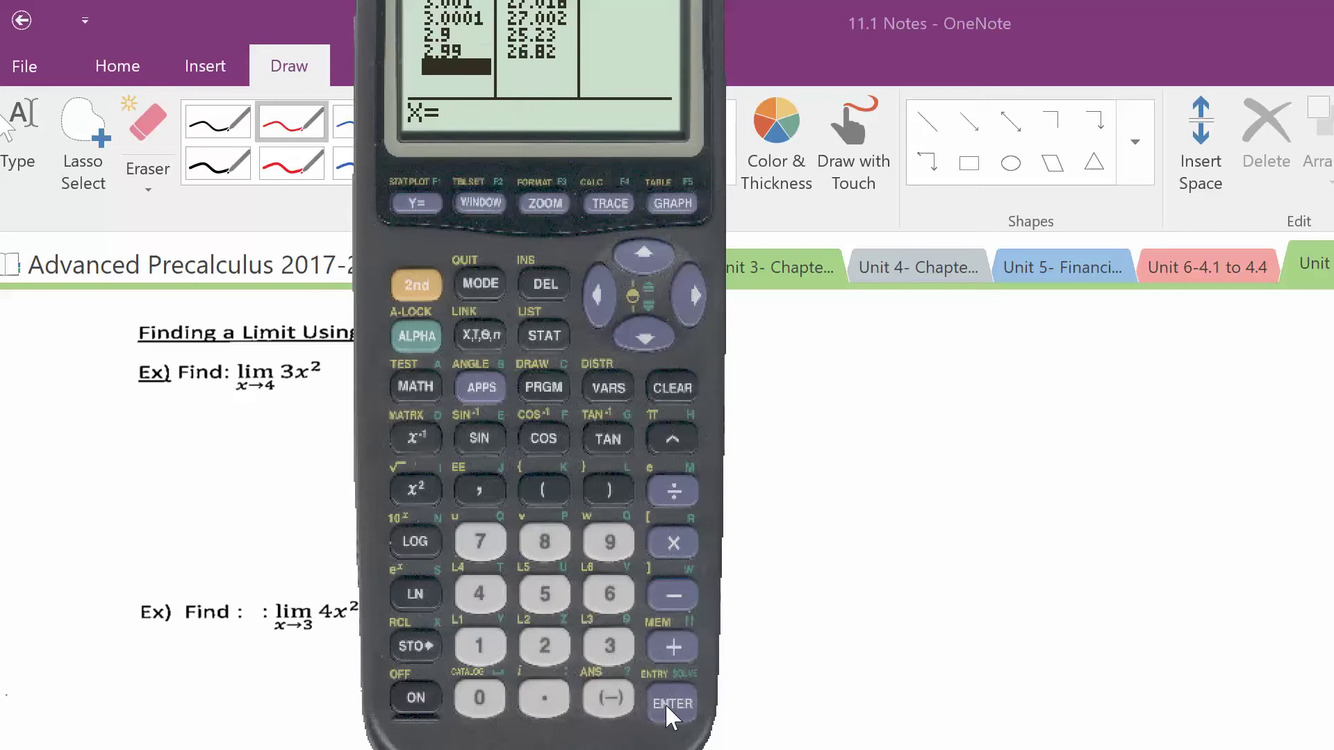
- Add X = 2.999 (Y1 = 26.982) and reposition the calculator so its whole screen shows
left_click(545, 646)
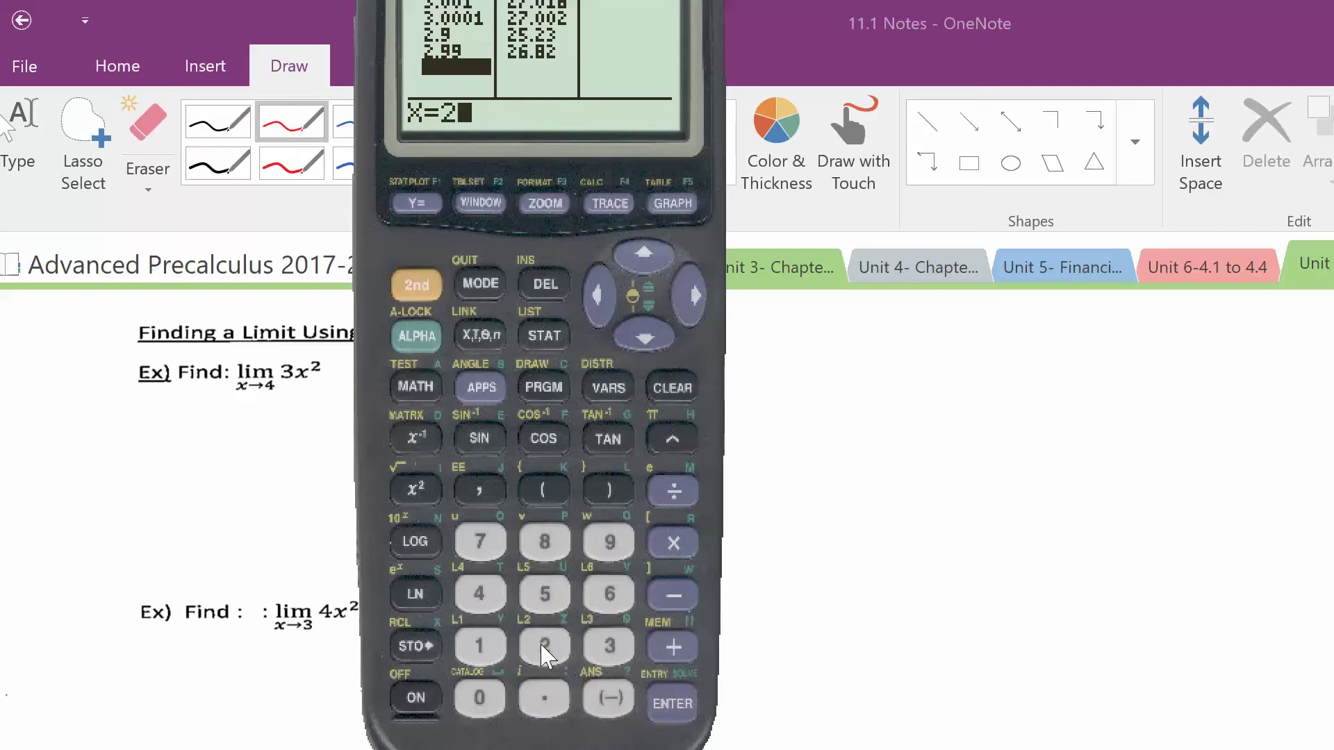
left_click(547, 710)
left_click(609, 552)
left_click(607, 555)
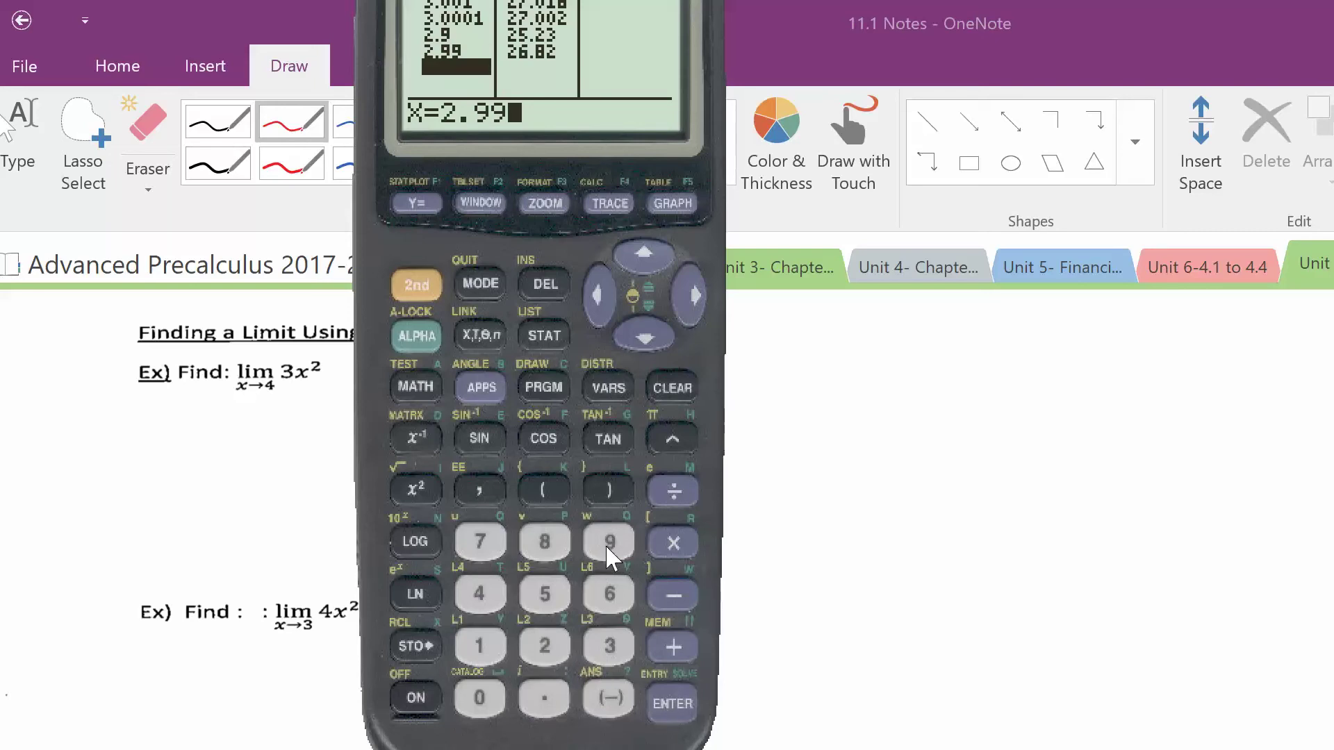
left_click(609, 553)
left_click(672, 704)
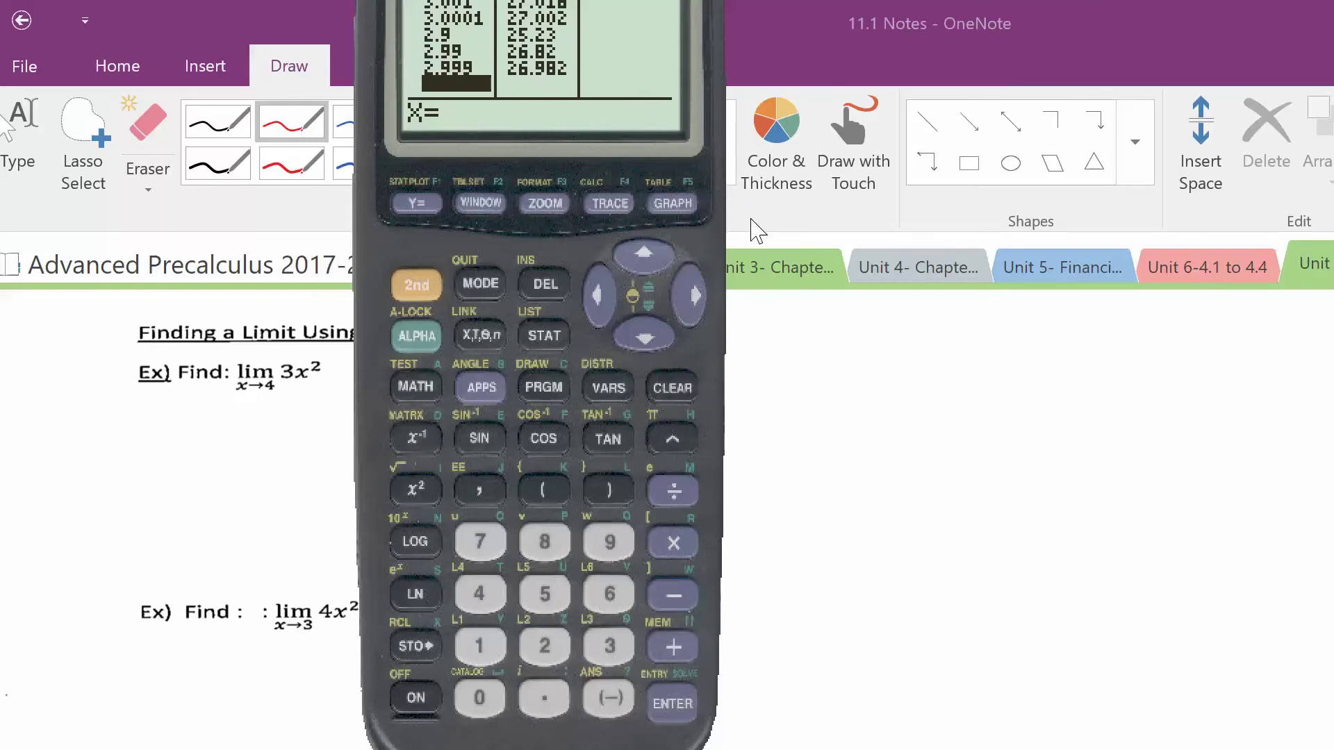
left_click_drag(703, 187, 879, 421)
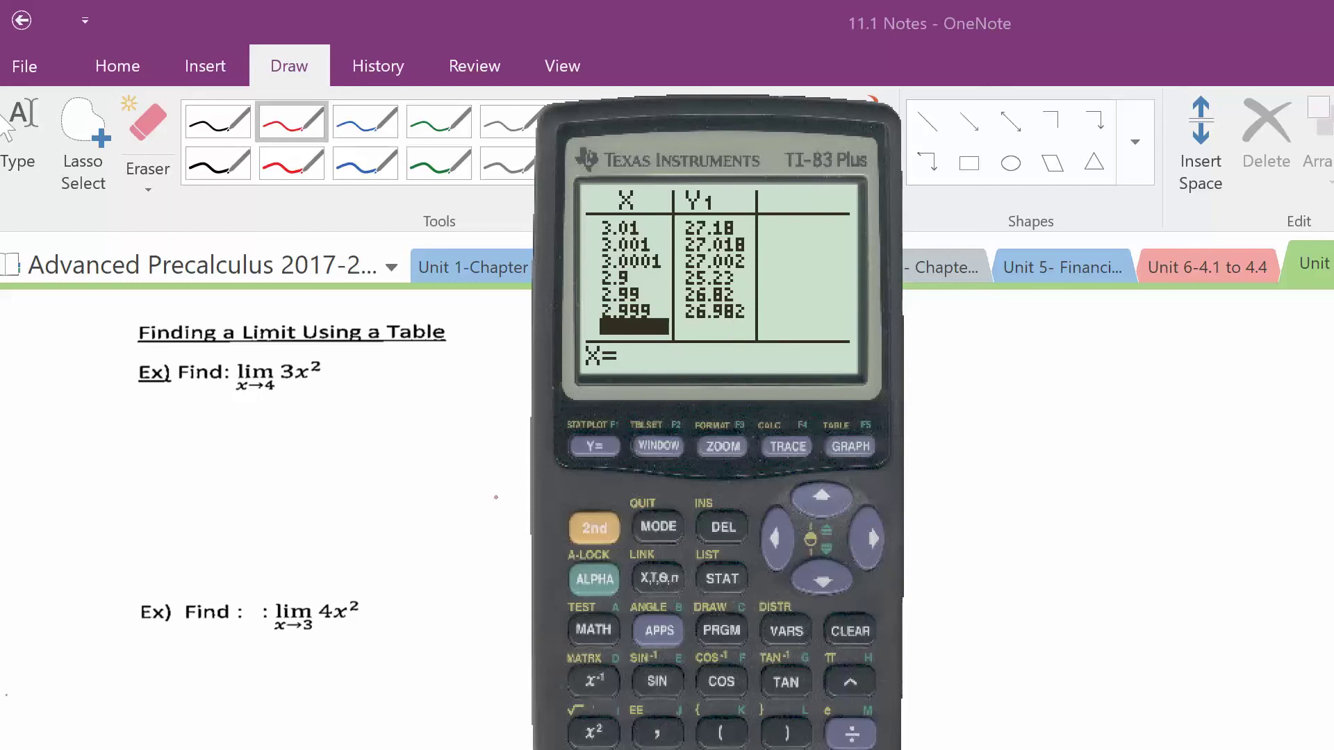
- Return to the notes, switch to the Type tool, and bring the TI-83 table back beside the example
key("alt+Tab")
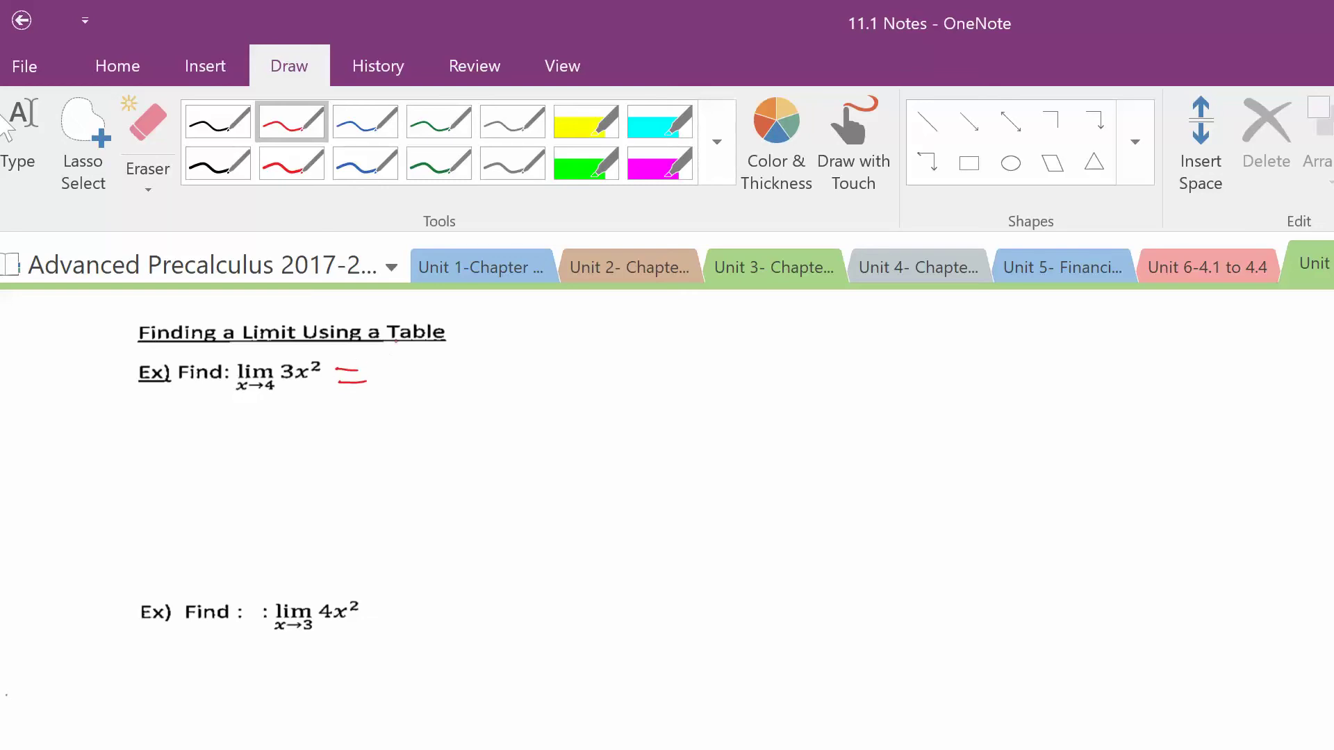
left_click(5, 118)
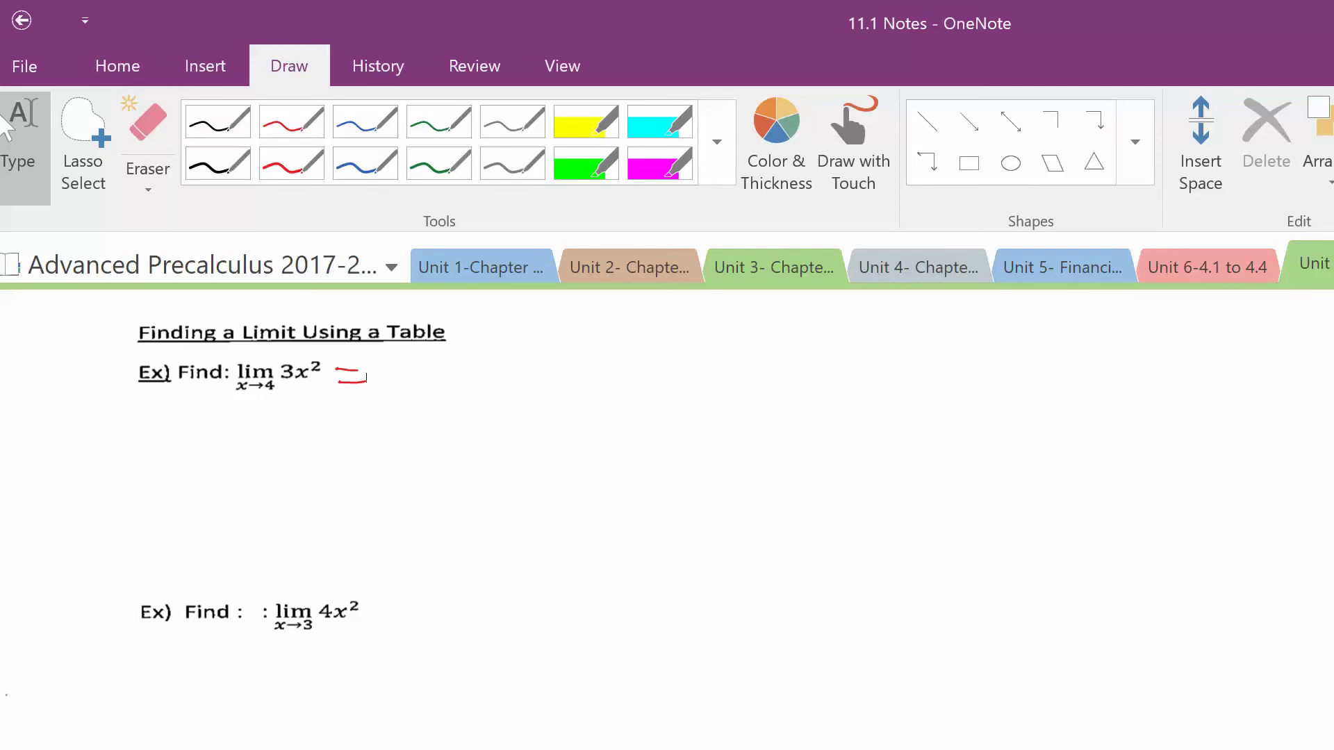
key("alt+Tab")
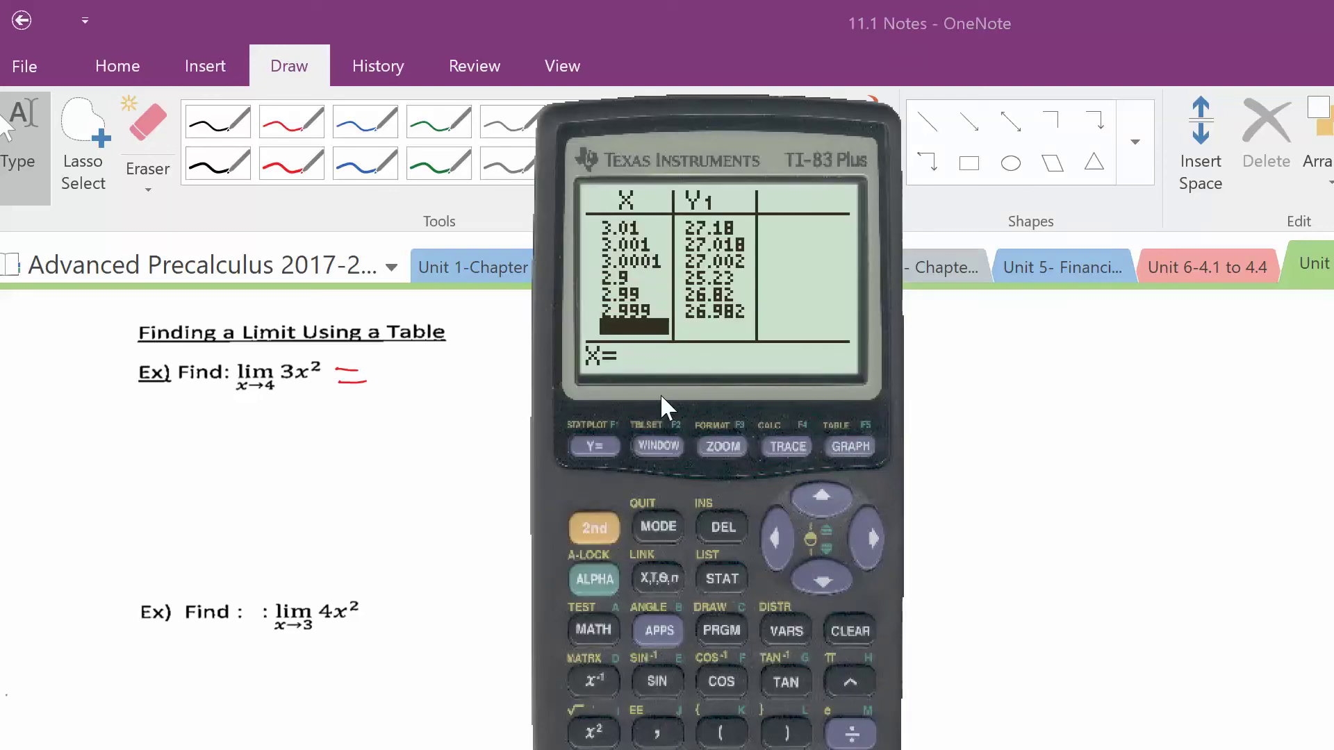
left_click_drag(706, 121, 828, 8)
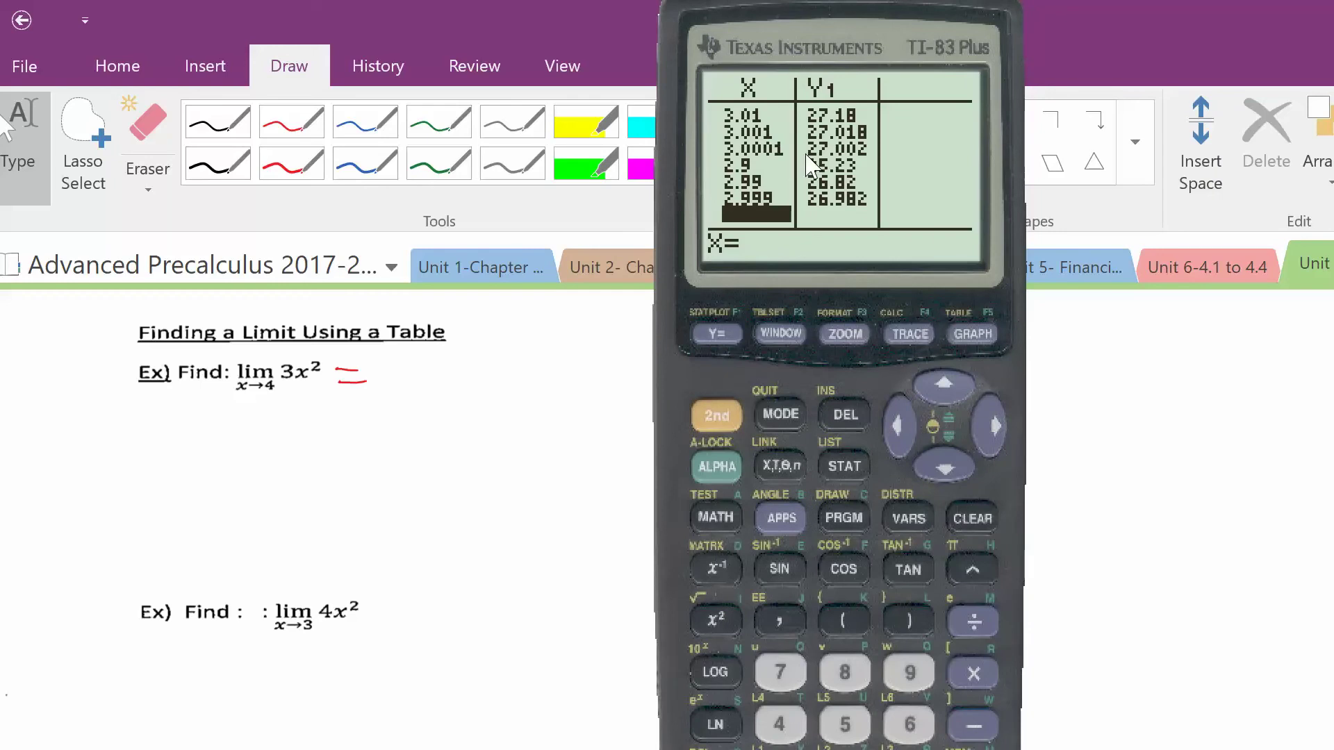
left_click(290, 389)
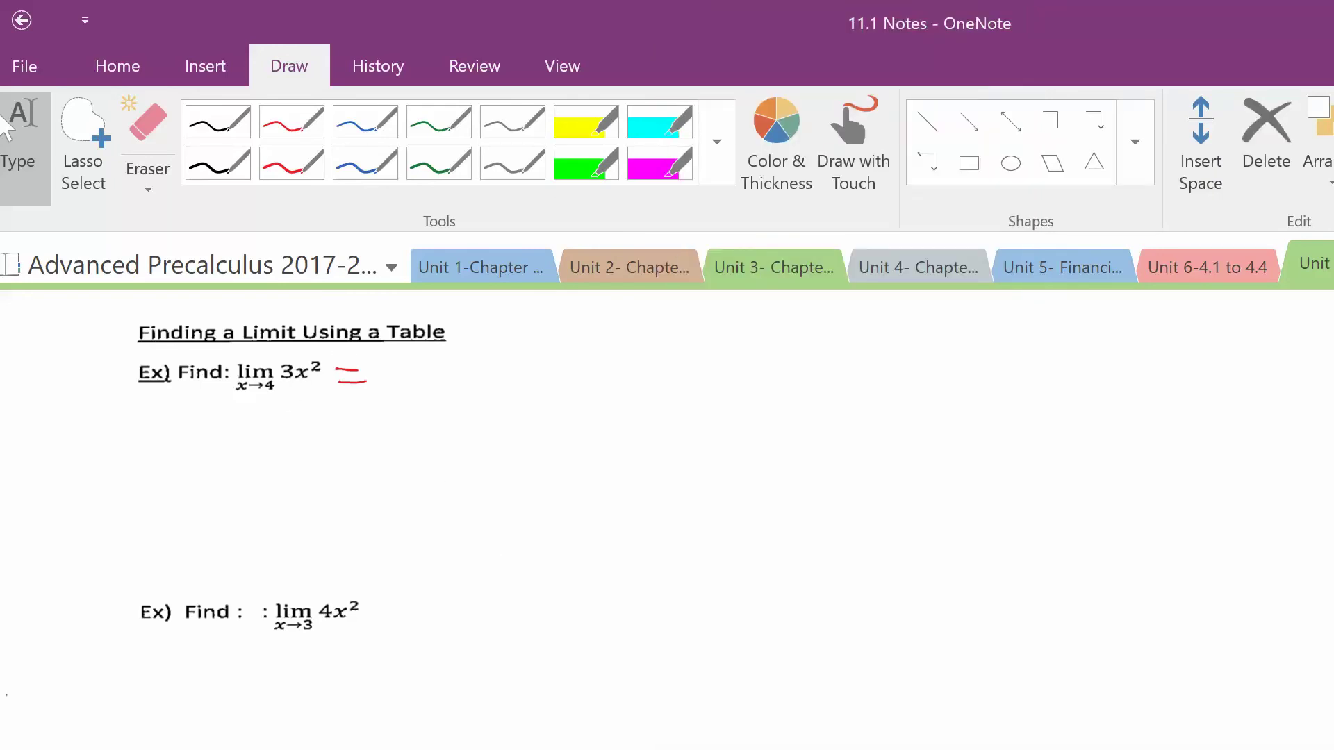
key("alt+Tab")
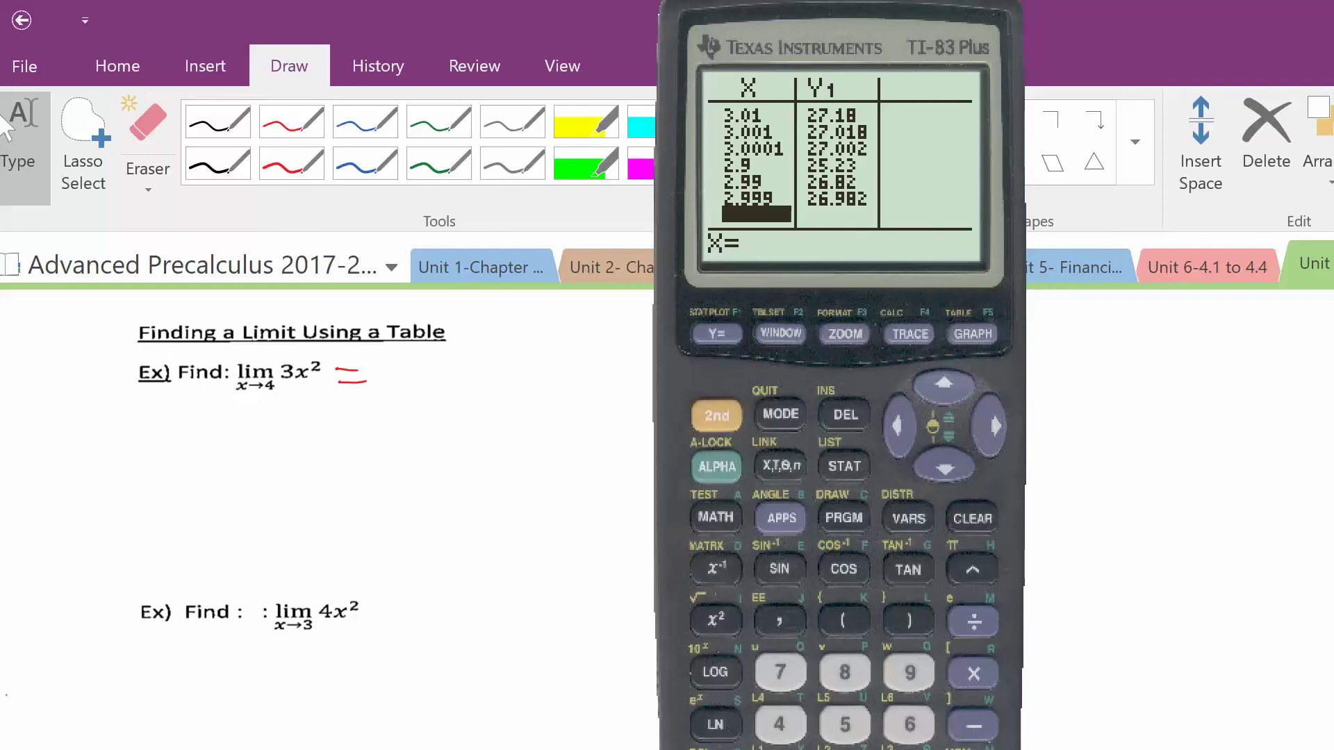
- In red ink, strike out the 4 under lim to correct the first example to x→3
key("alt+Tab")
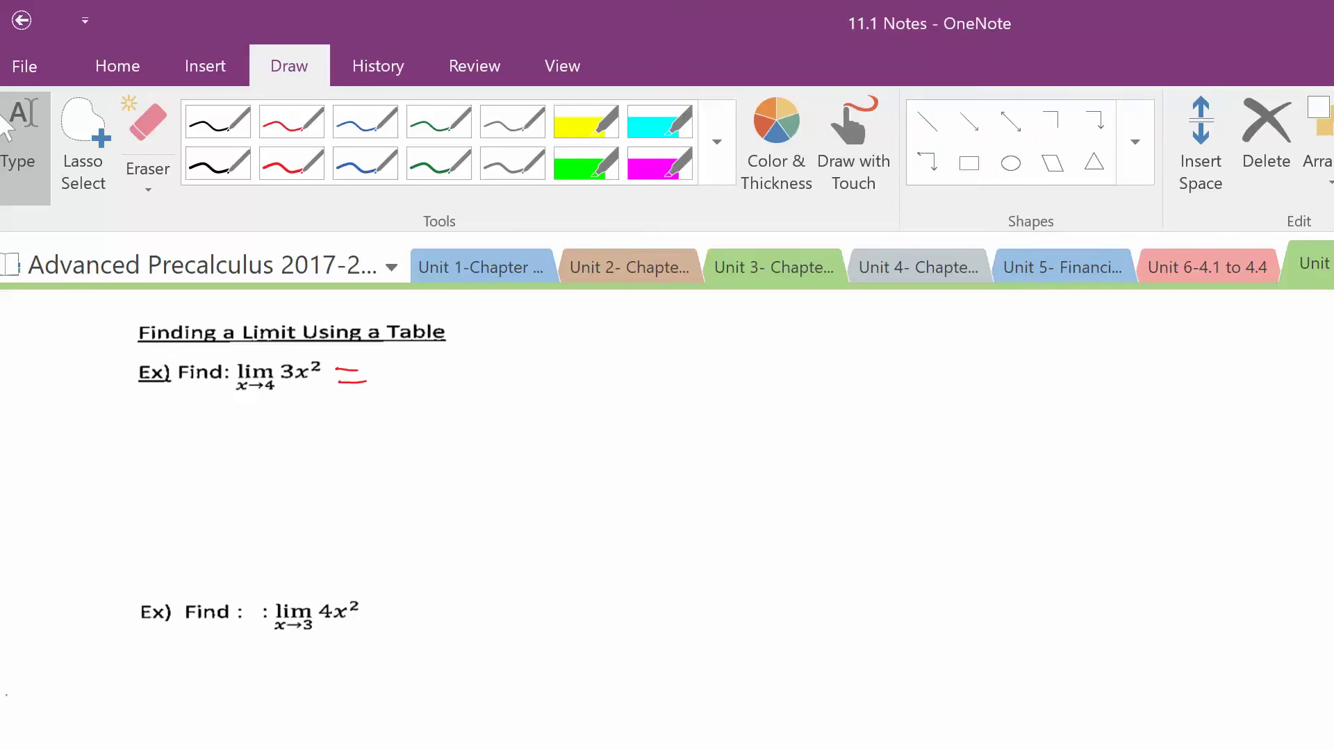
left_click(292, 122)
left_click_drag(262, 389, 291, 375)
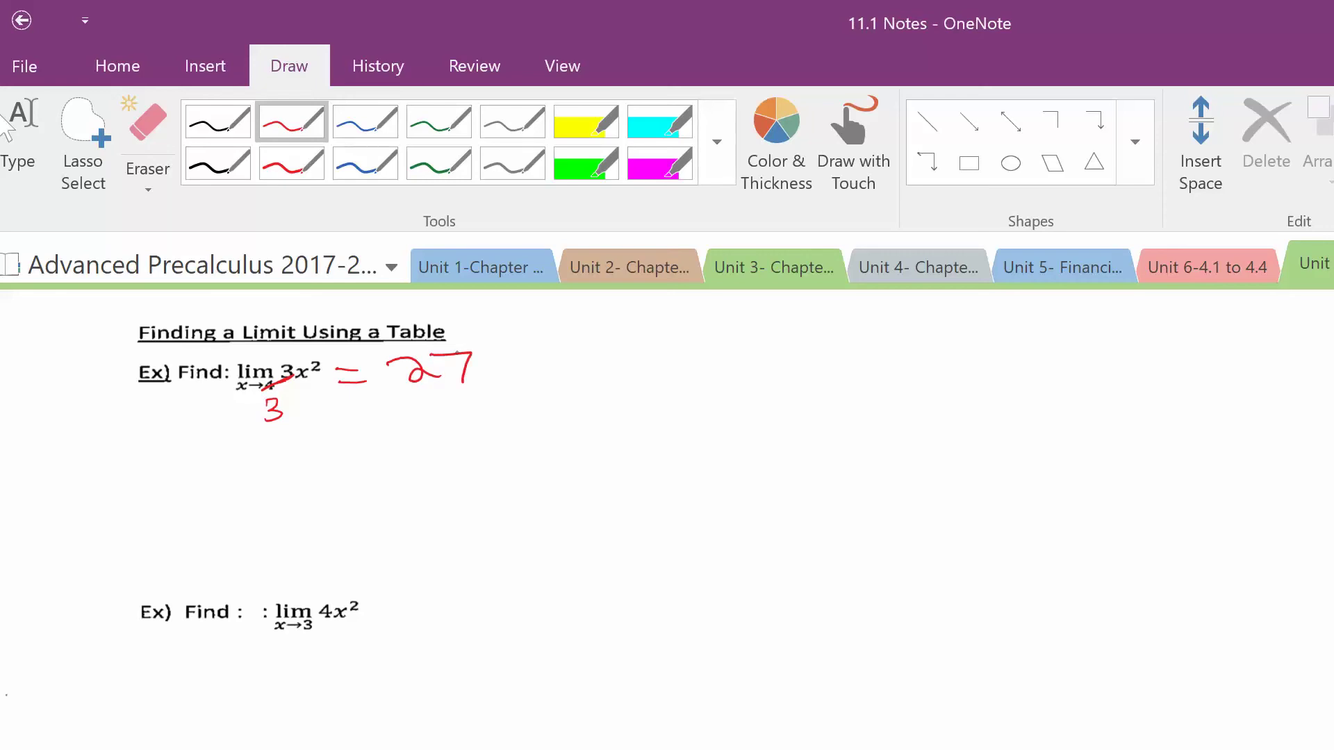
left_click(6, 122)
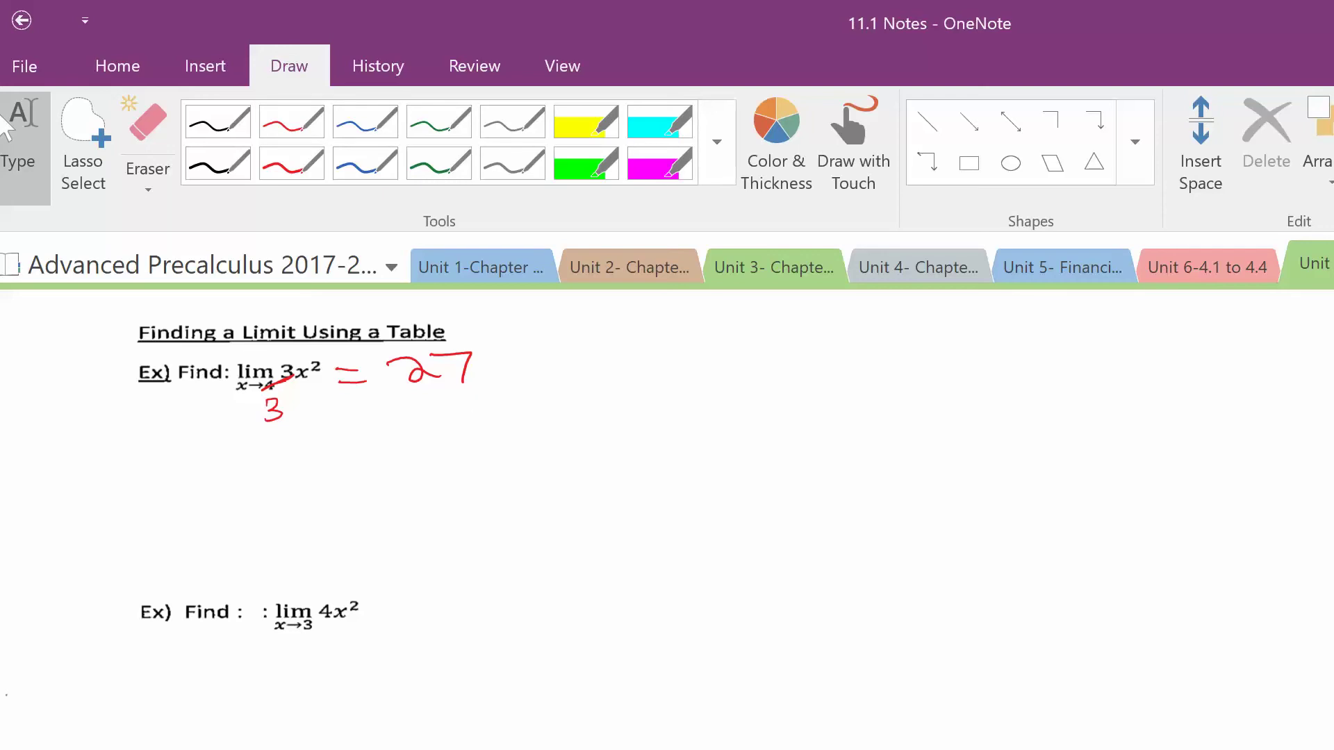
- Change Y1 from 3X² to 4X² and show its table values near x = 3, approaching 36
key("alt+Tab")
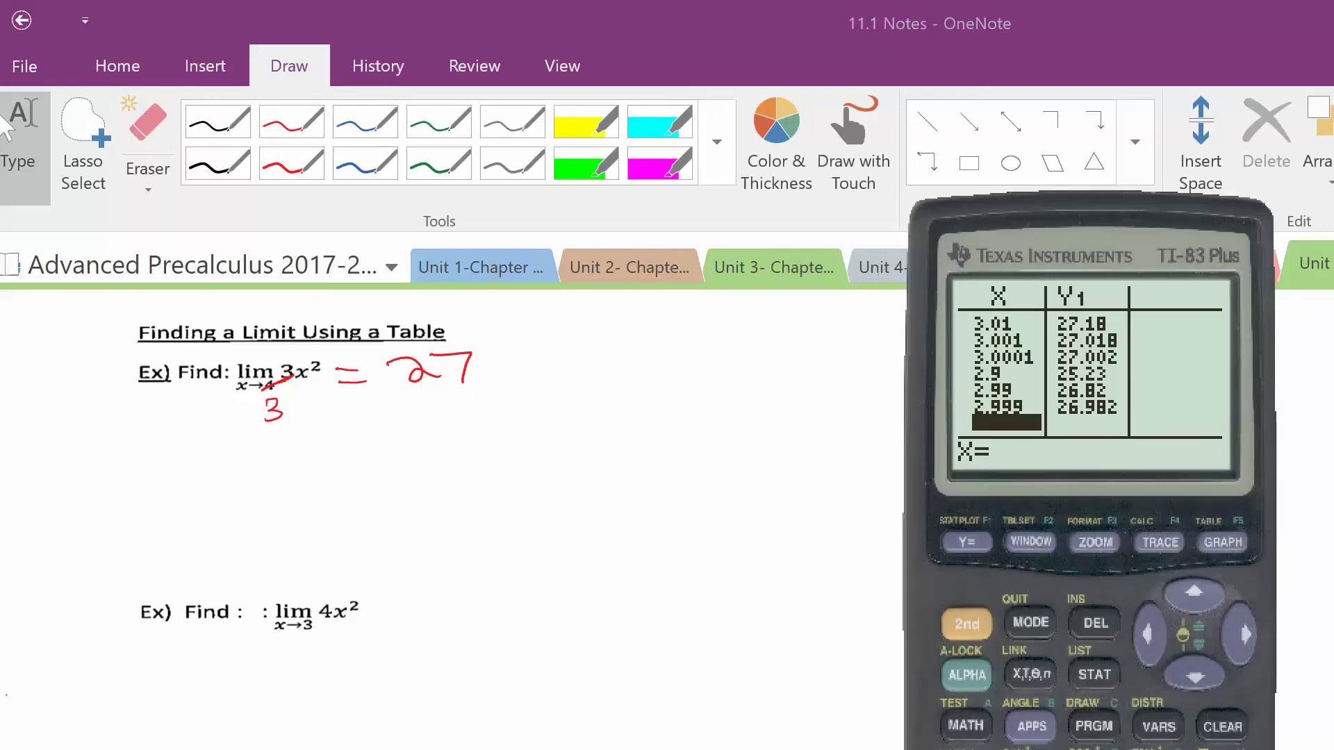
left_click(977, 546)
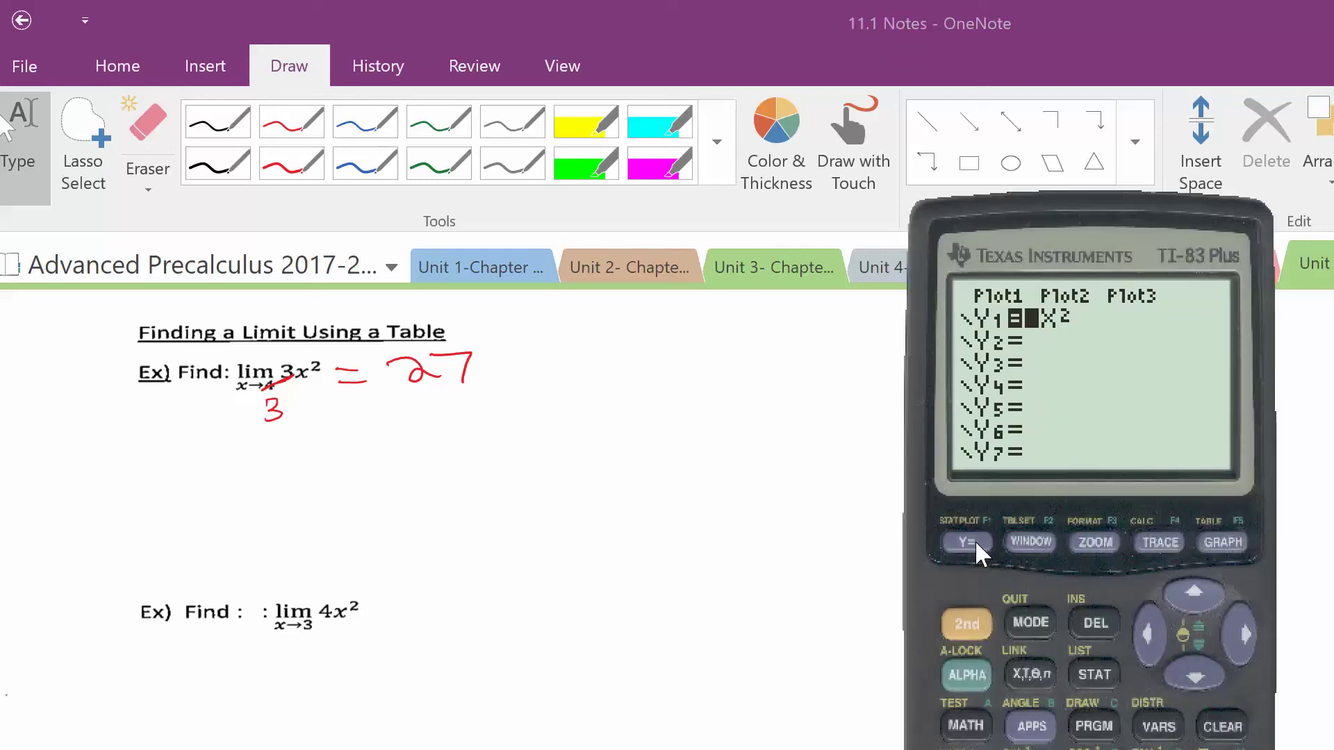
type("4")
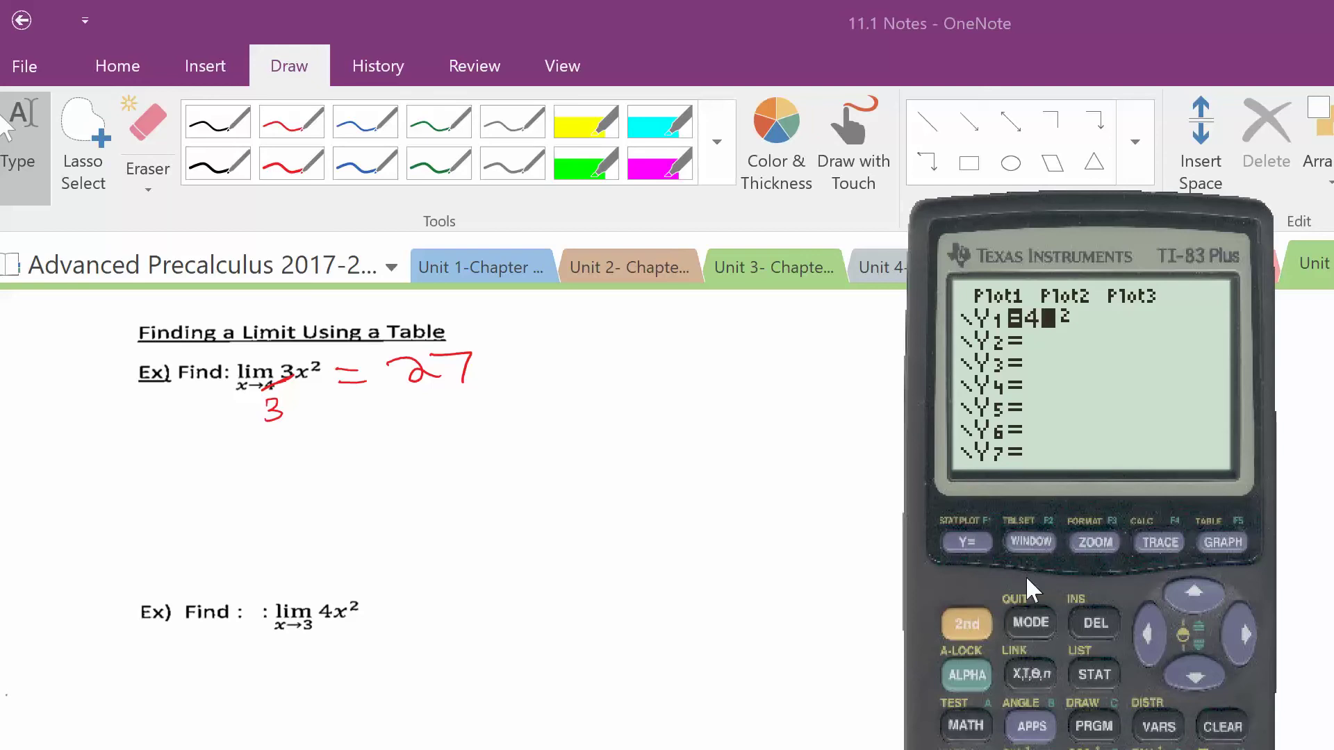
left_click(966, 617)
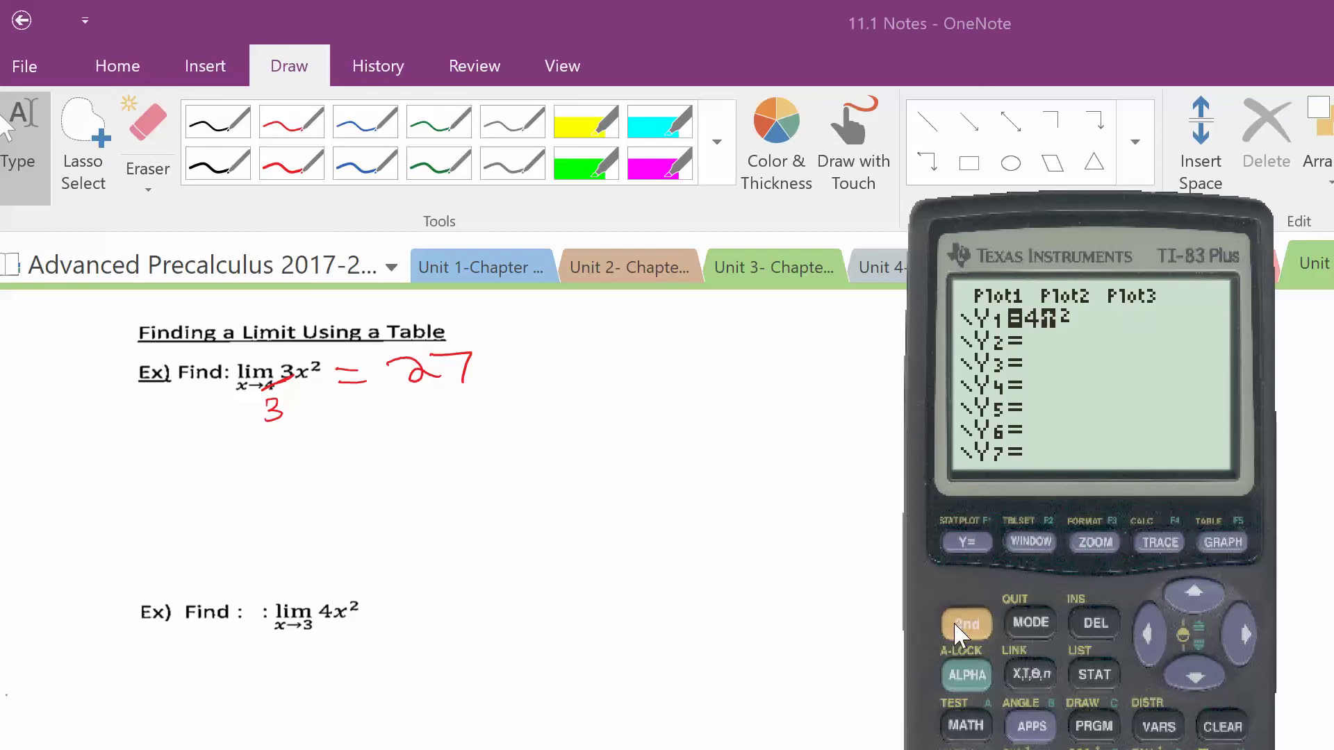
left_click(1230, 553)
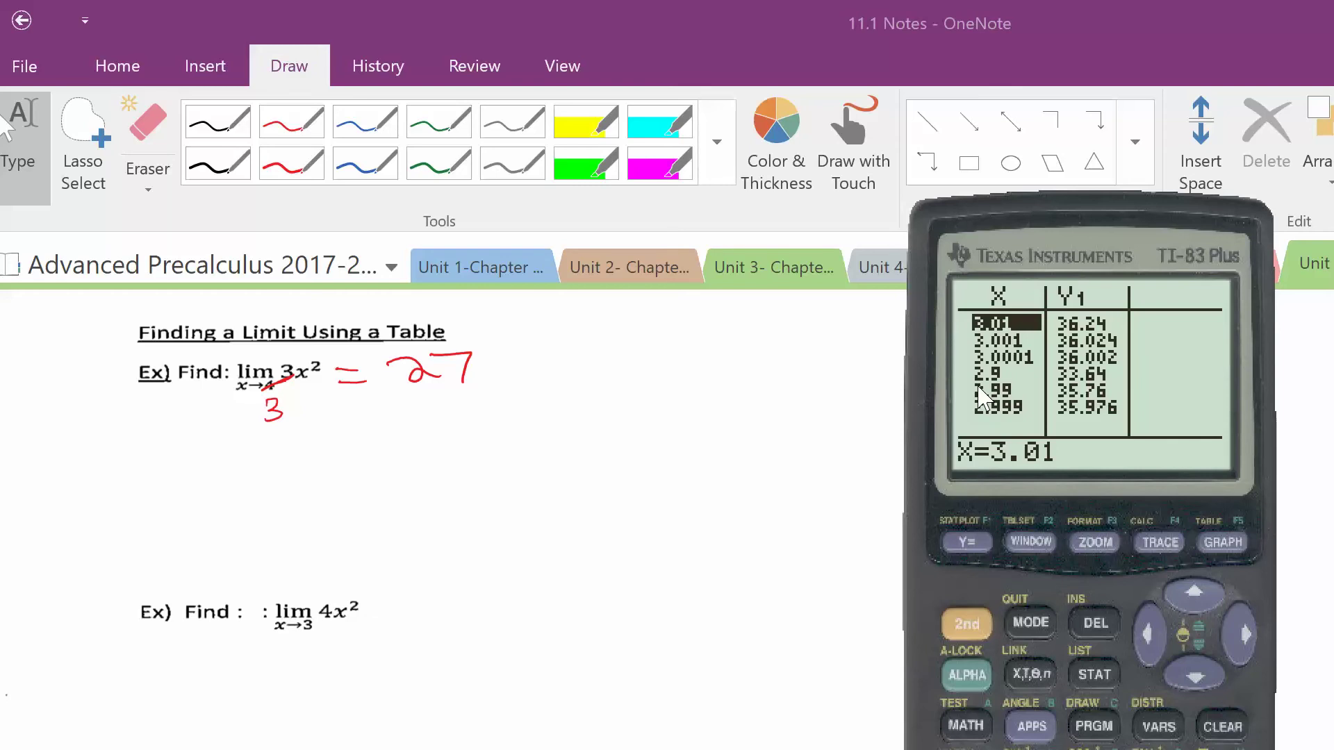
- Write = 36 in red after 4x², then scroll down to the sin x/x and (cos x − 1)/x examples
left_click(291, 122)
left_click_drag(374, 613, 410, 620)
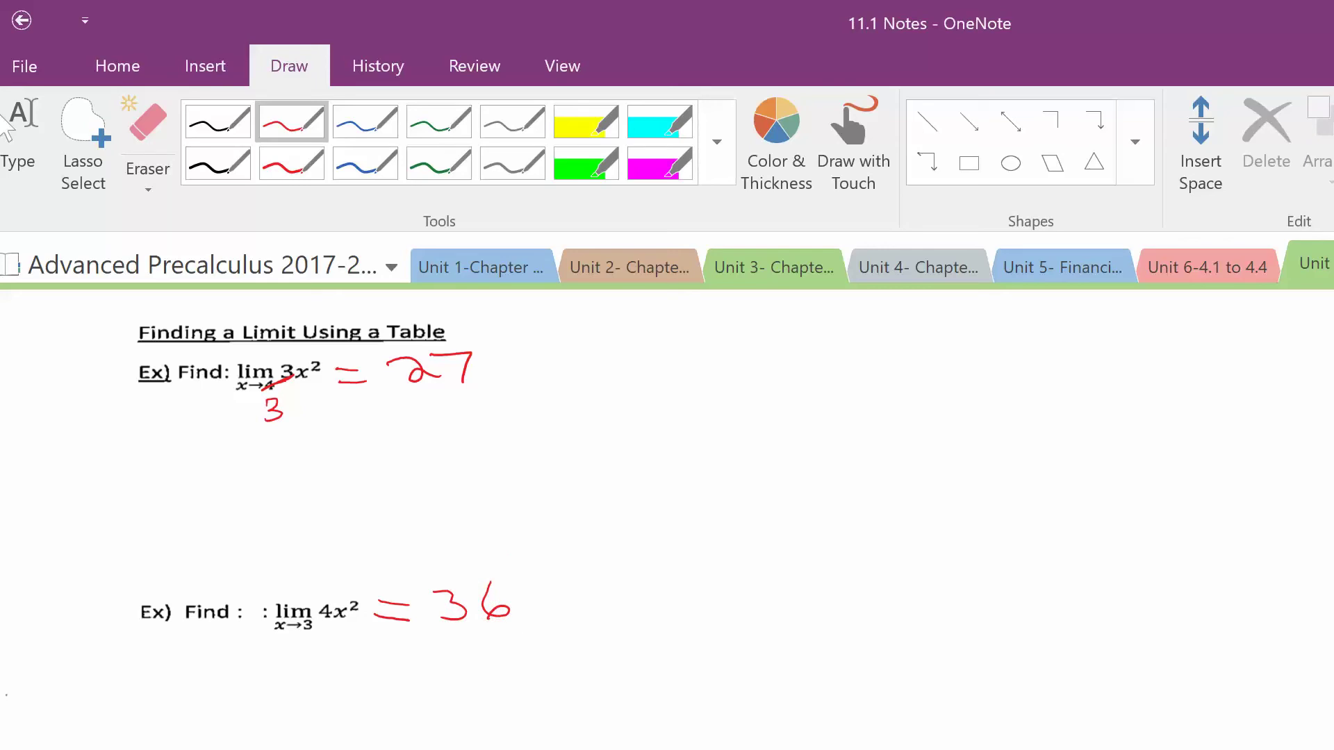
scroll(667, 487, "down", 10)
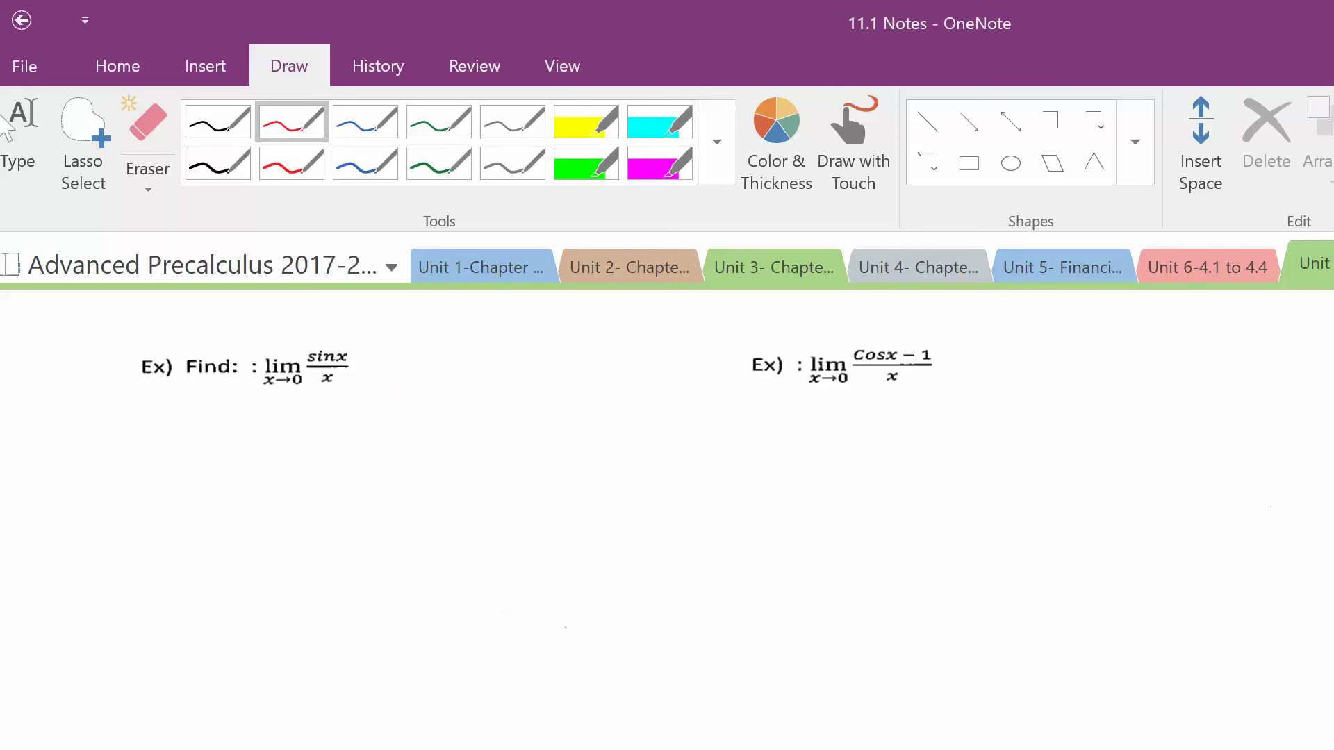
left_click(6, 124)
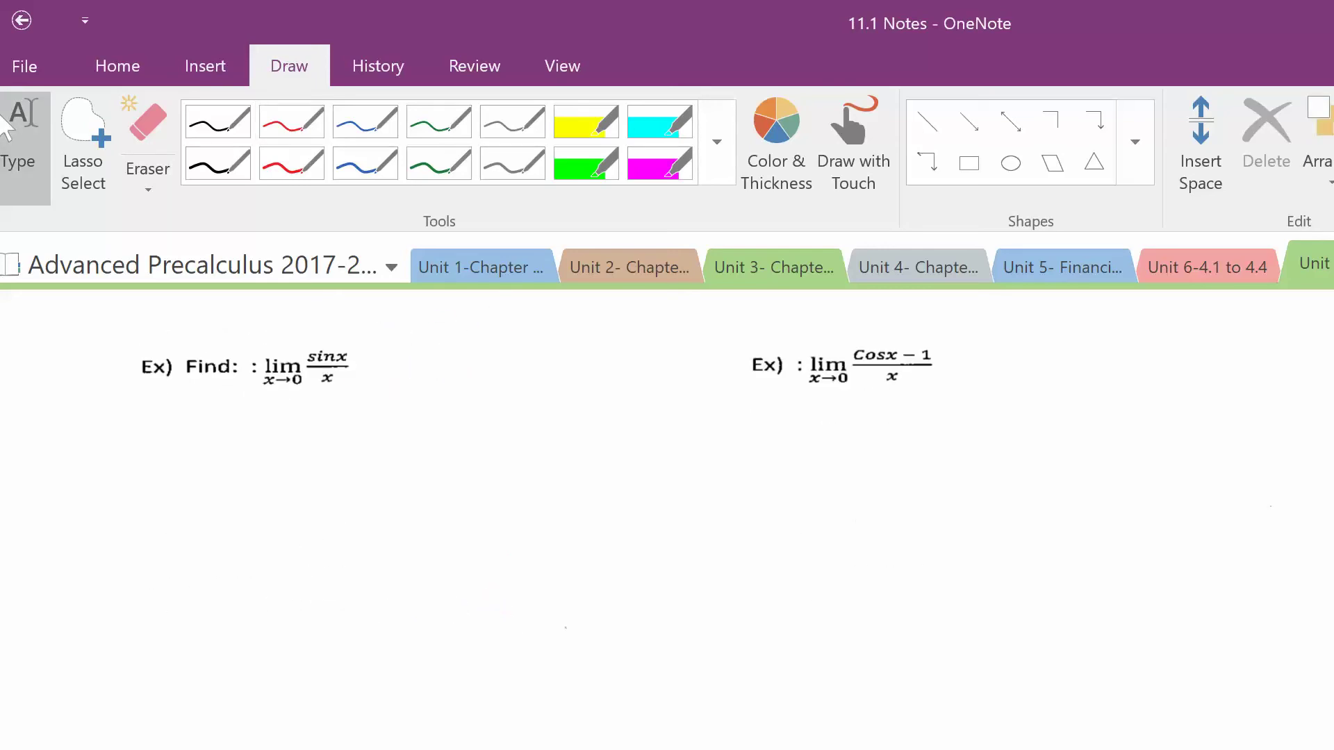
key("alt+Tab")
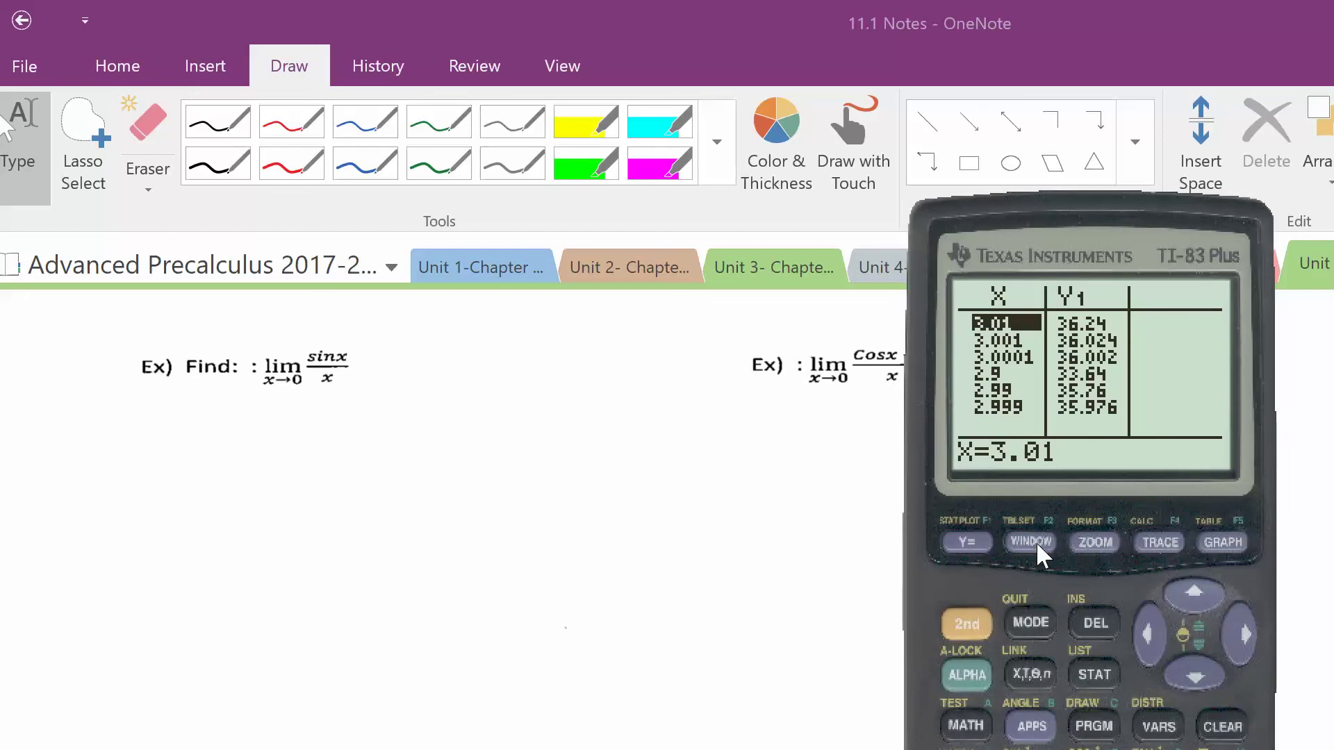
- Switch the TI-83 Plus calculator to radian mode
left_click(1031, 623)
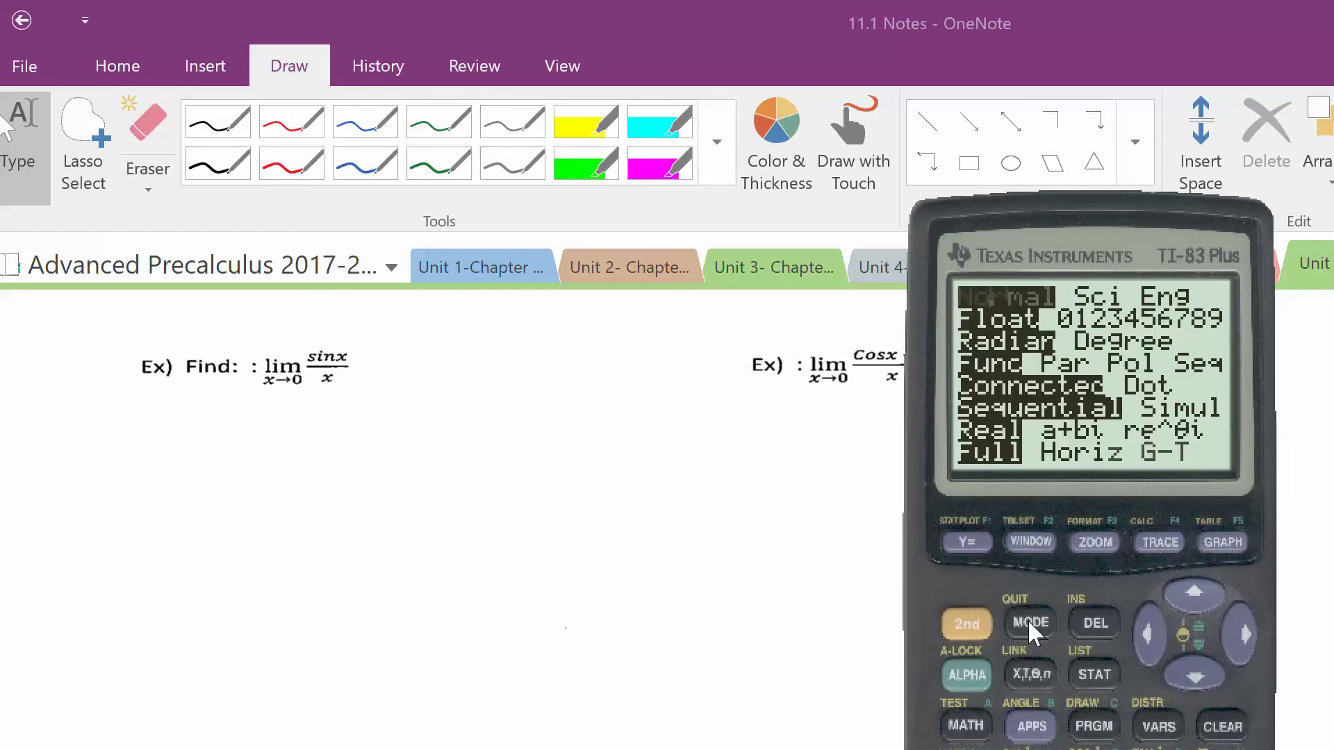
left_click(1192, 677)
left_click(1193, 677)
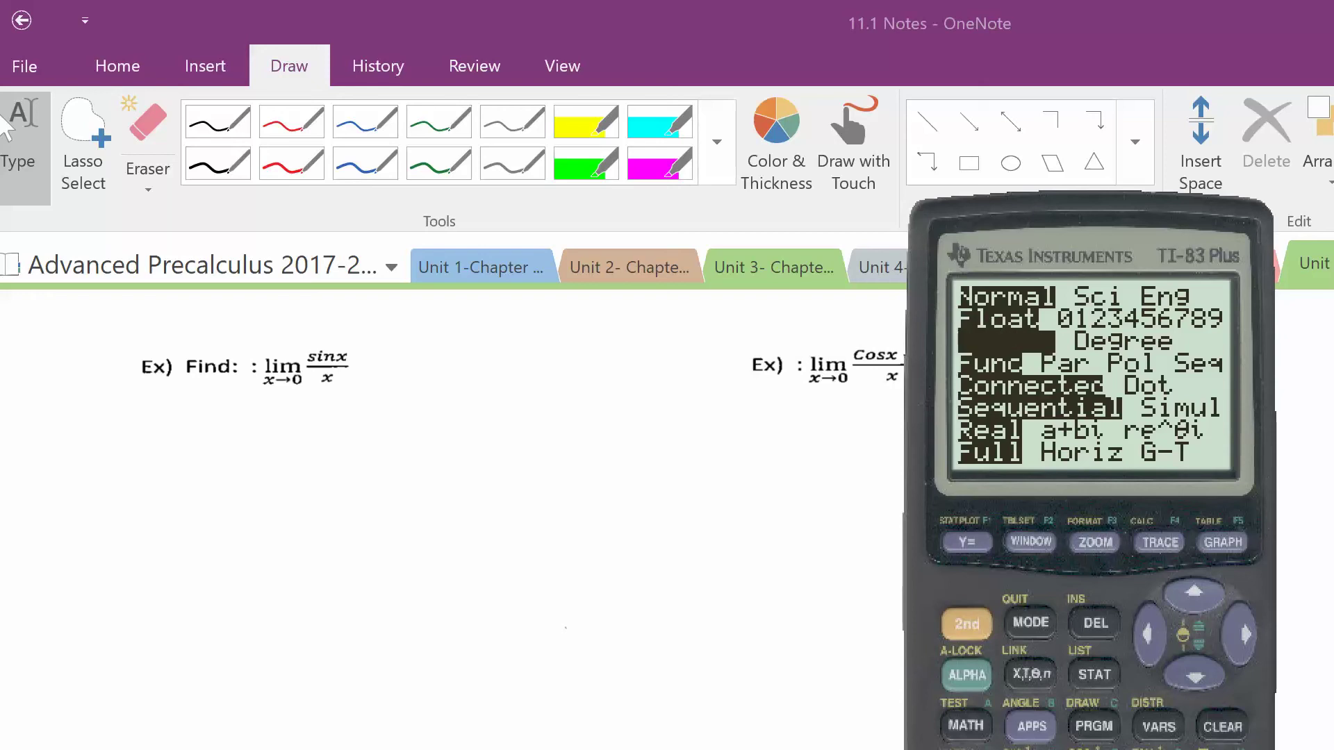
left_click(967, 543)
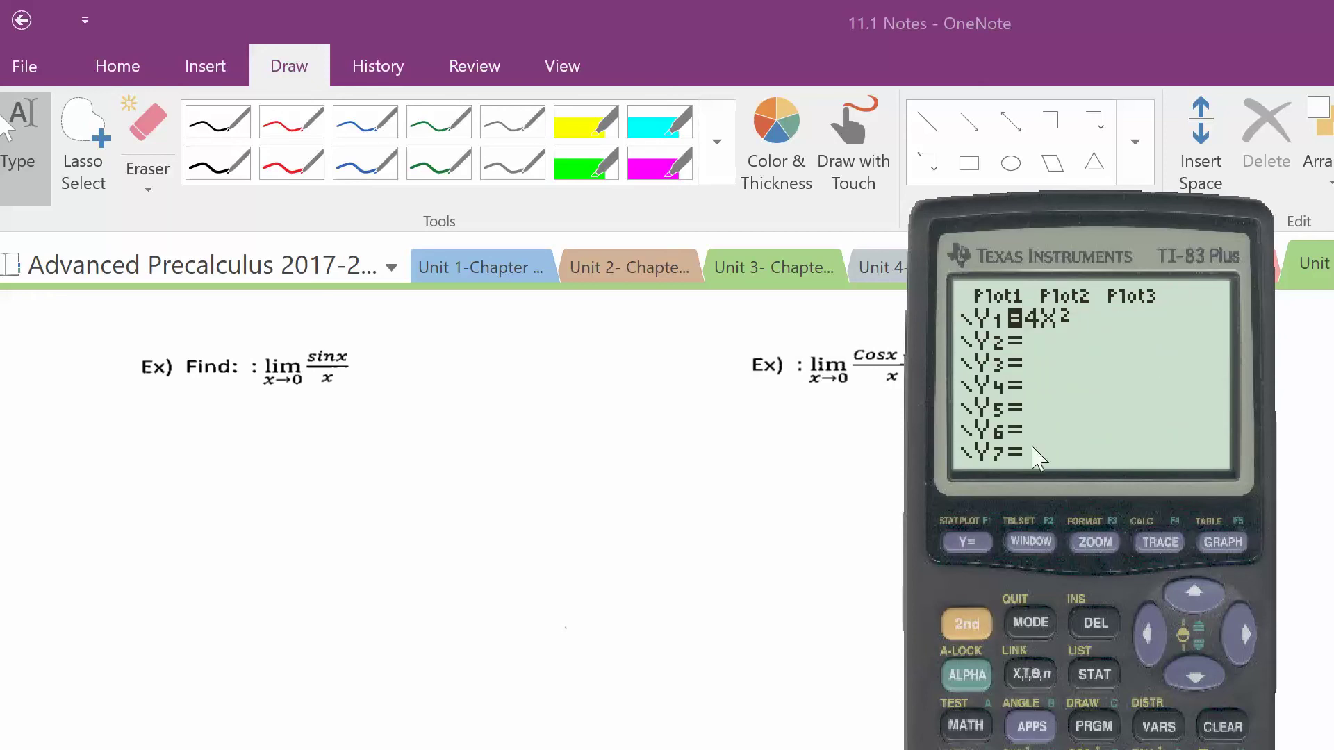
- Enter Y1 = sin(X)/X and display its table of values
left_click_drag(928, 464, 671, 329)
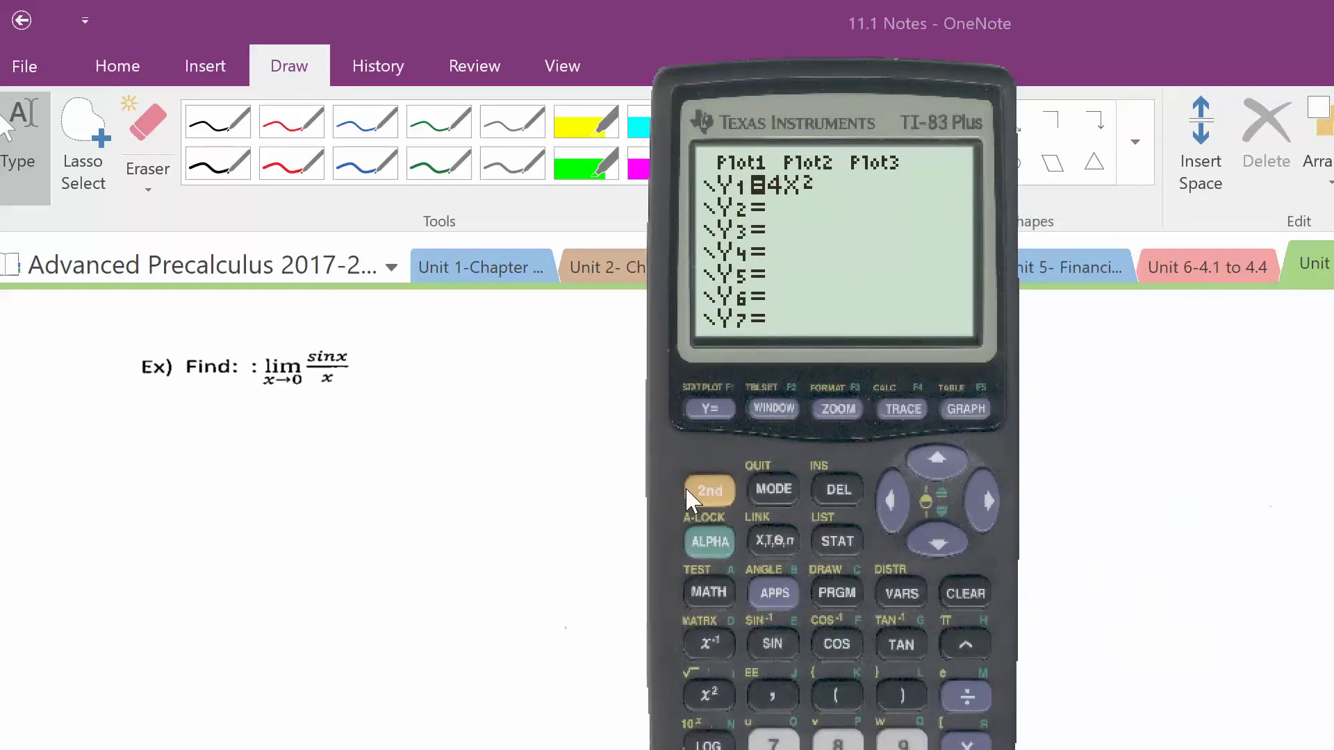
left_click(770, 637)
left_click(775, 544)
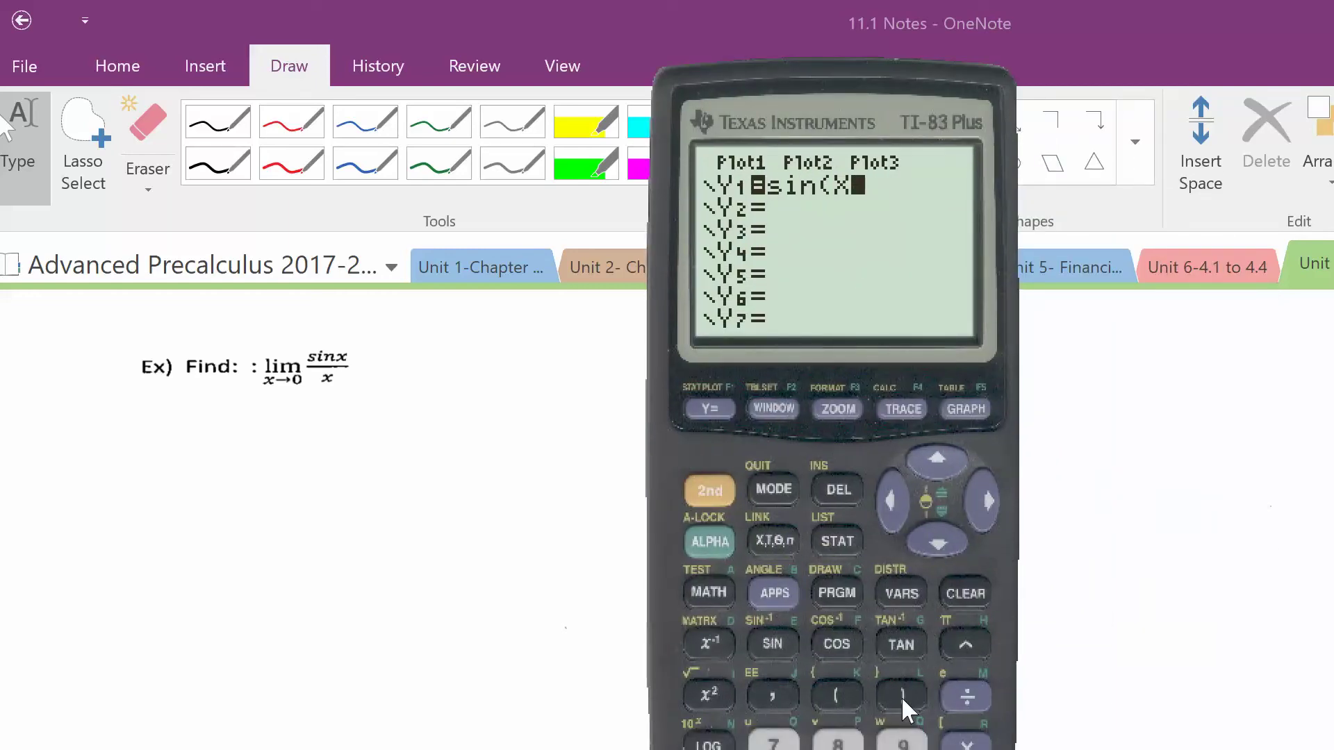
left_click(902, 696)
left_click(965, 702)
left_click(777, 542)
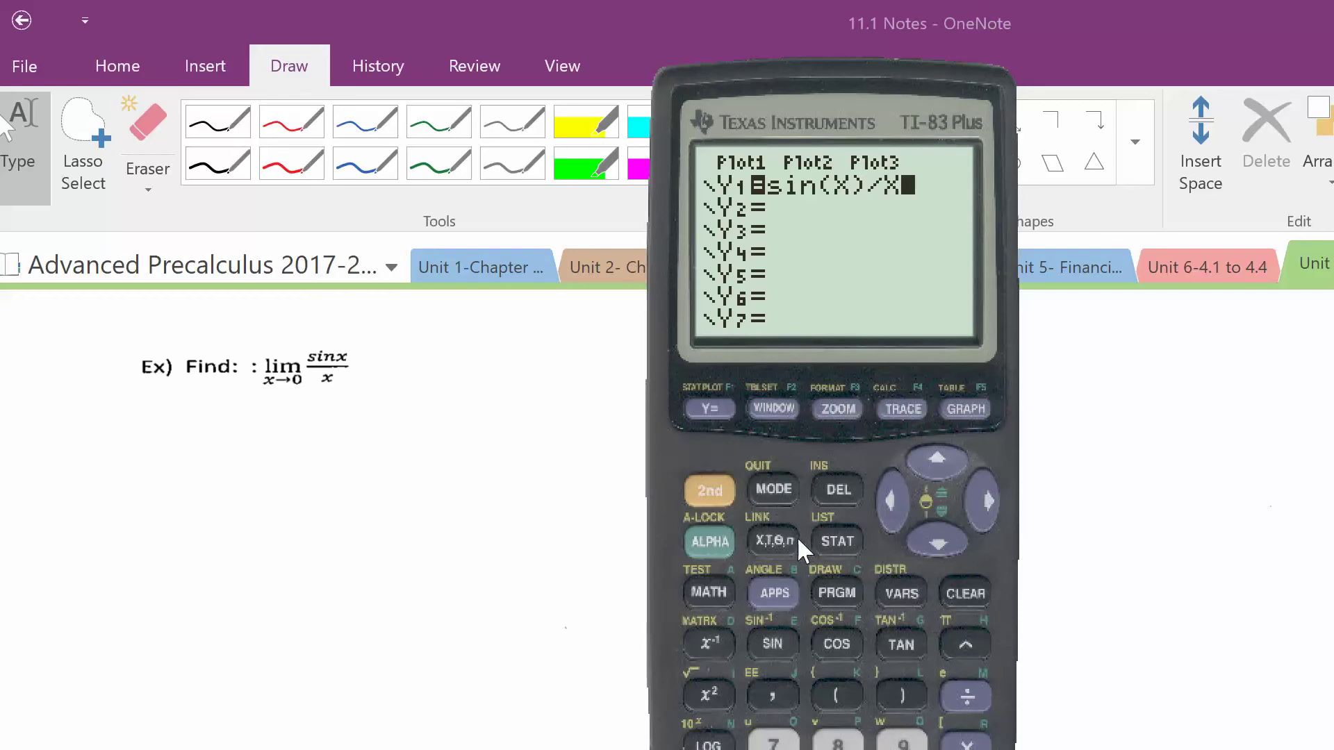
left_click(707, 490)
left_click(965, 409)
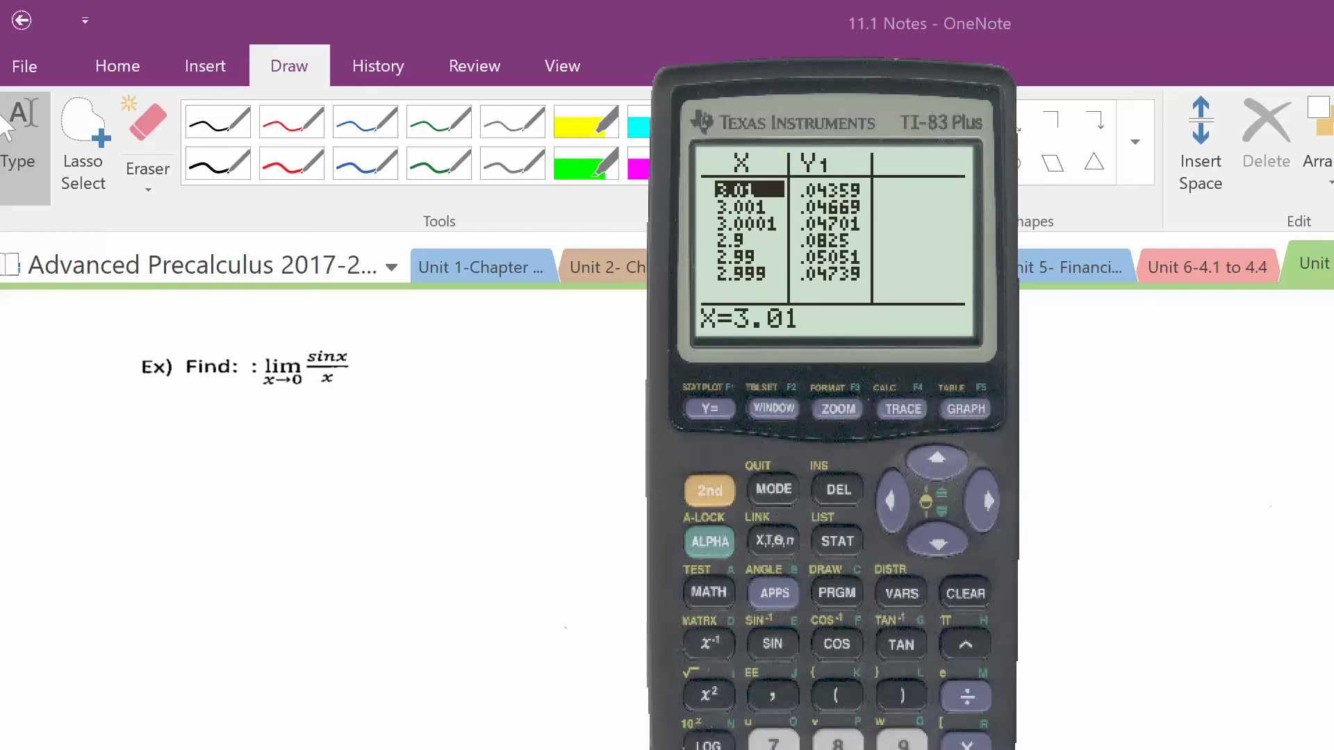
- Evaluate sin(X)/X in the table at X = -.01, 0 and -.001
type("-.01")
key("Return")
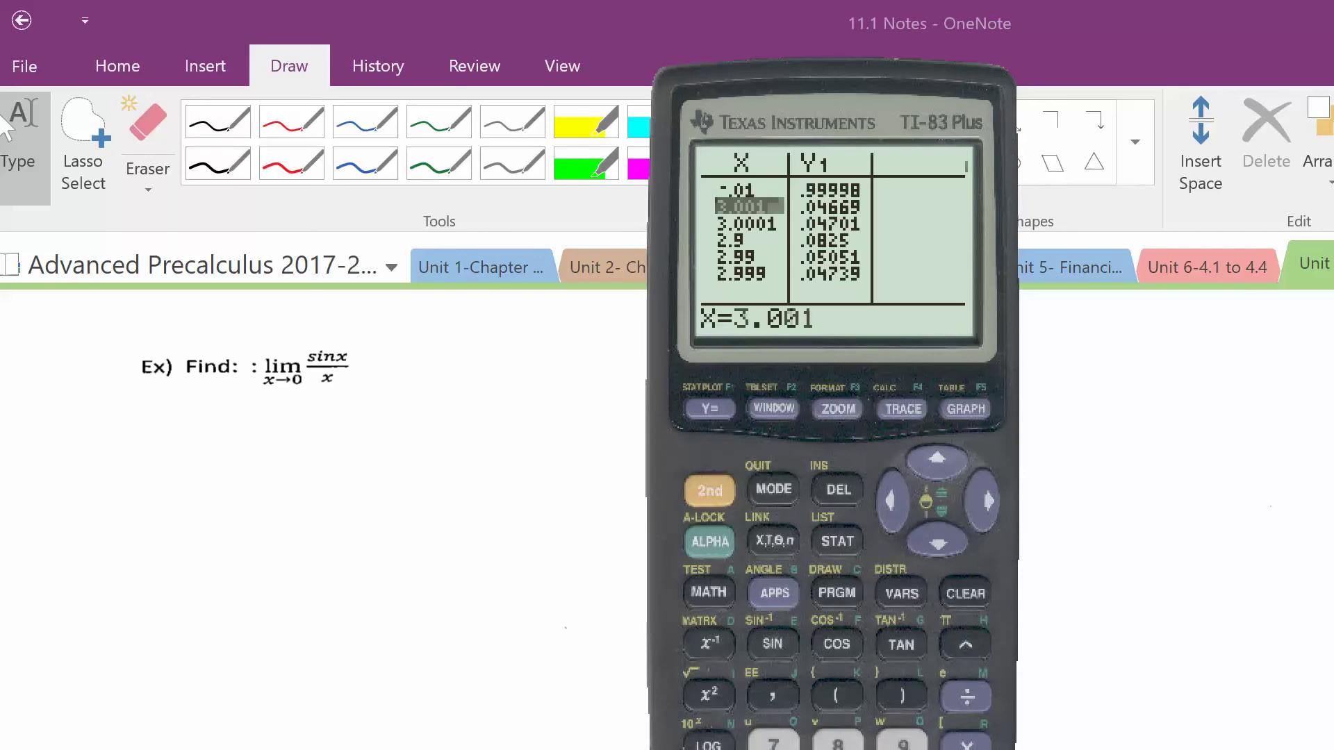
type("-")
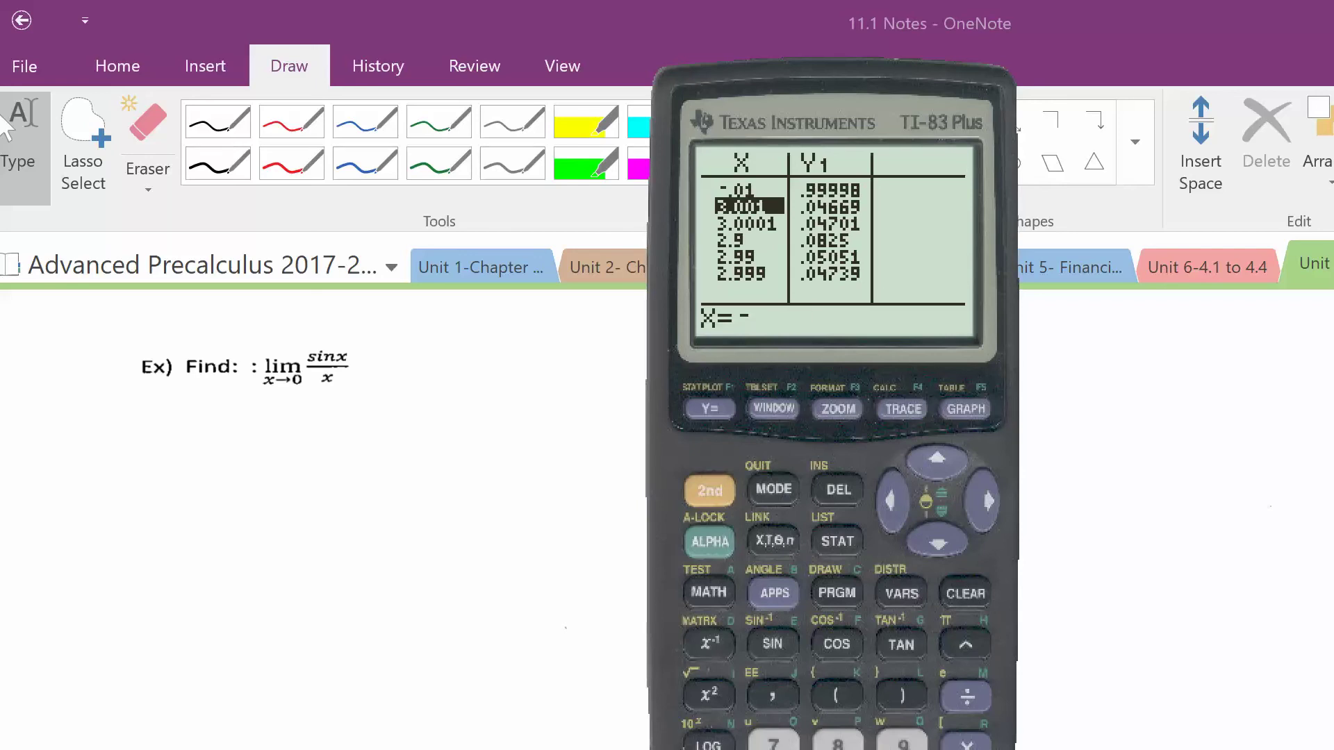
type(".00")
key("Return")
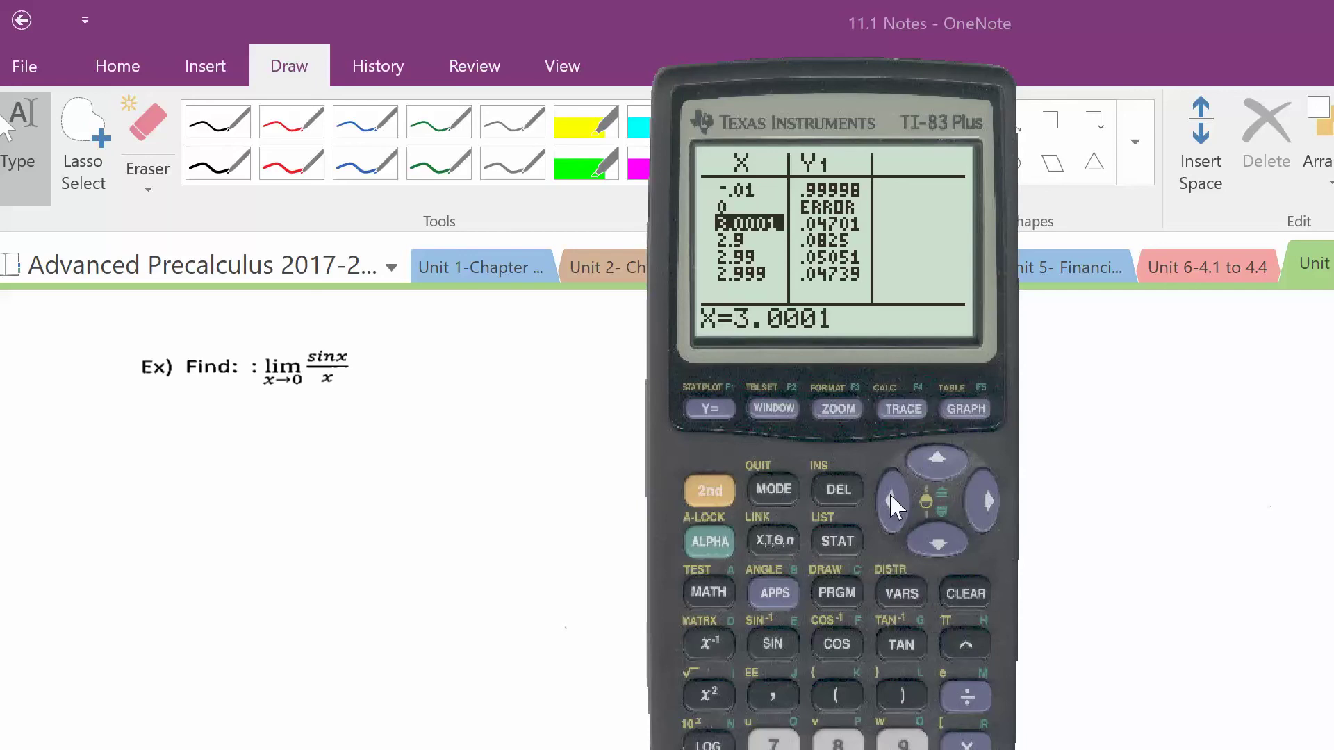
type("-")
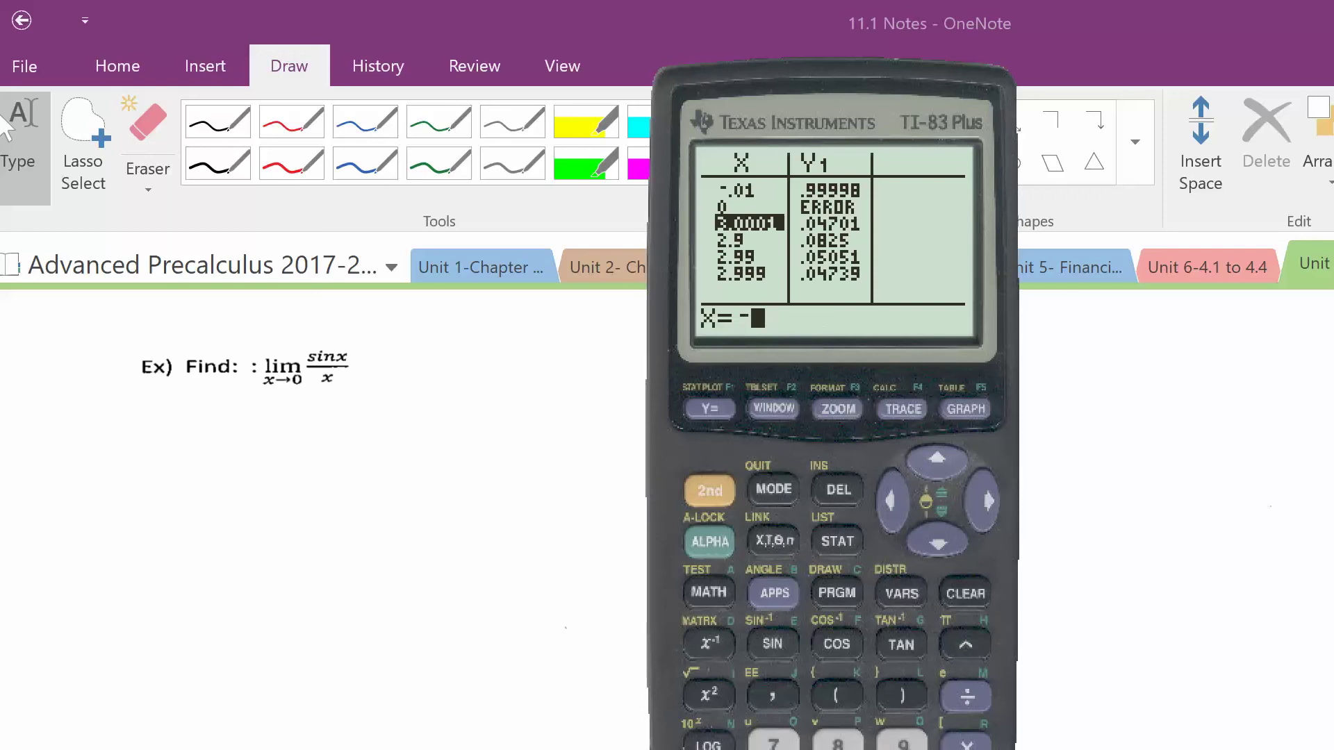
type(".001")
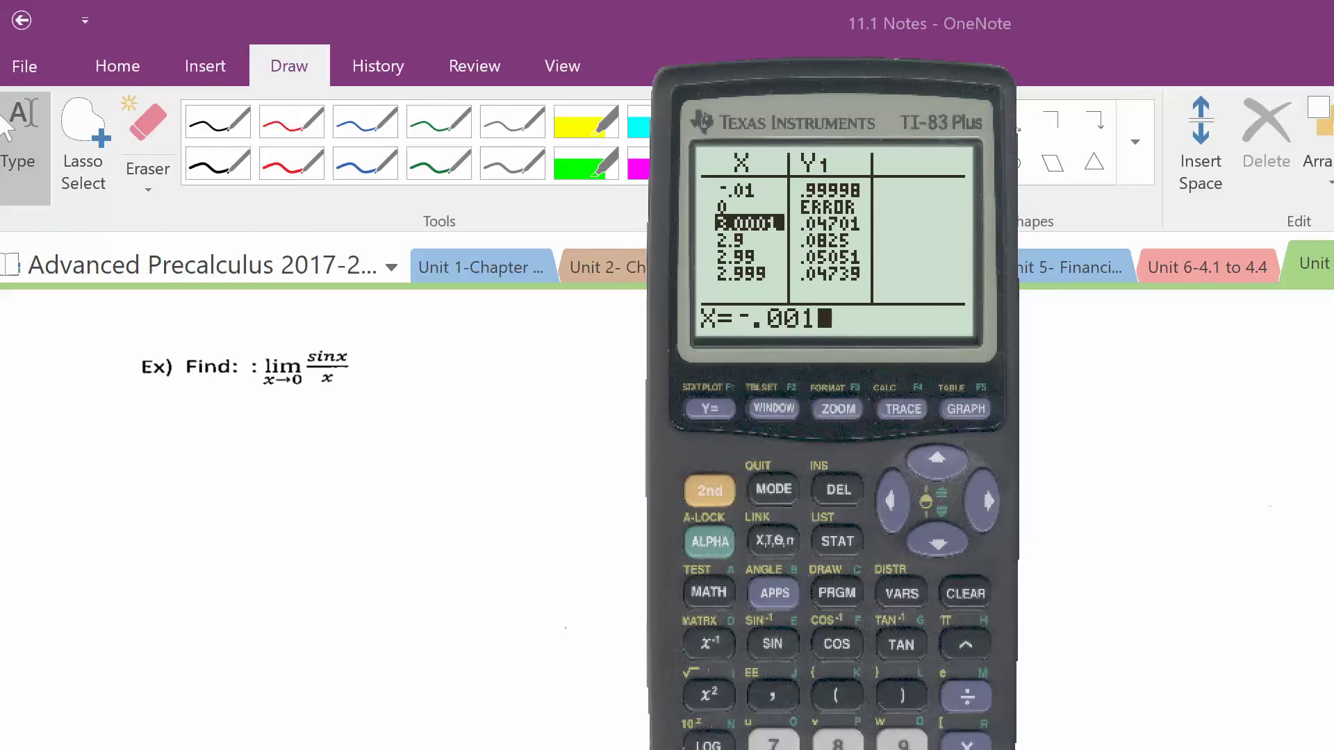
key("Return")
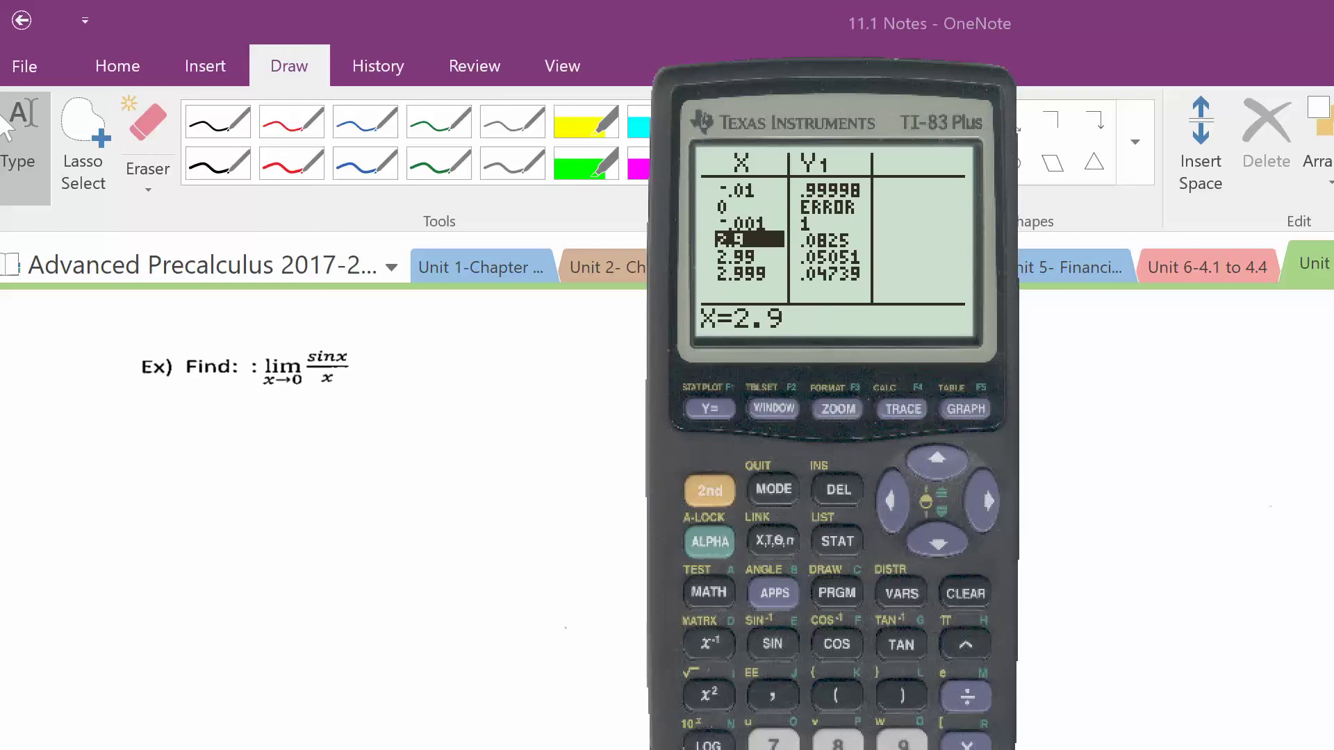
- Add X = -.0001, .01 and .001 to the table, each giving Y1 near 1
type("-.")
type("0001")
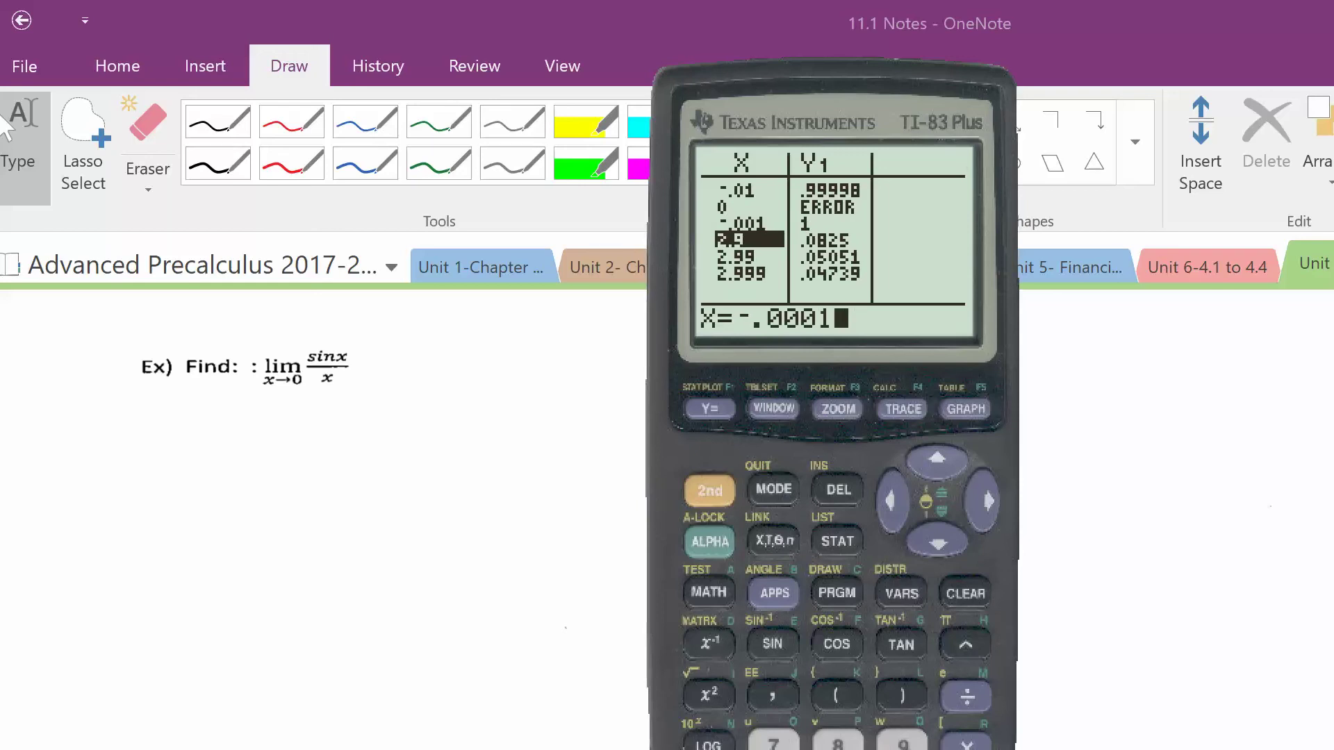
key("Return")
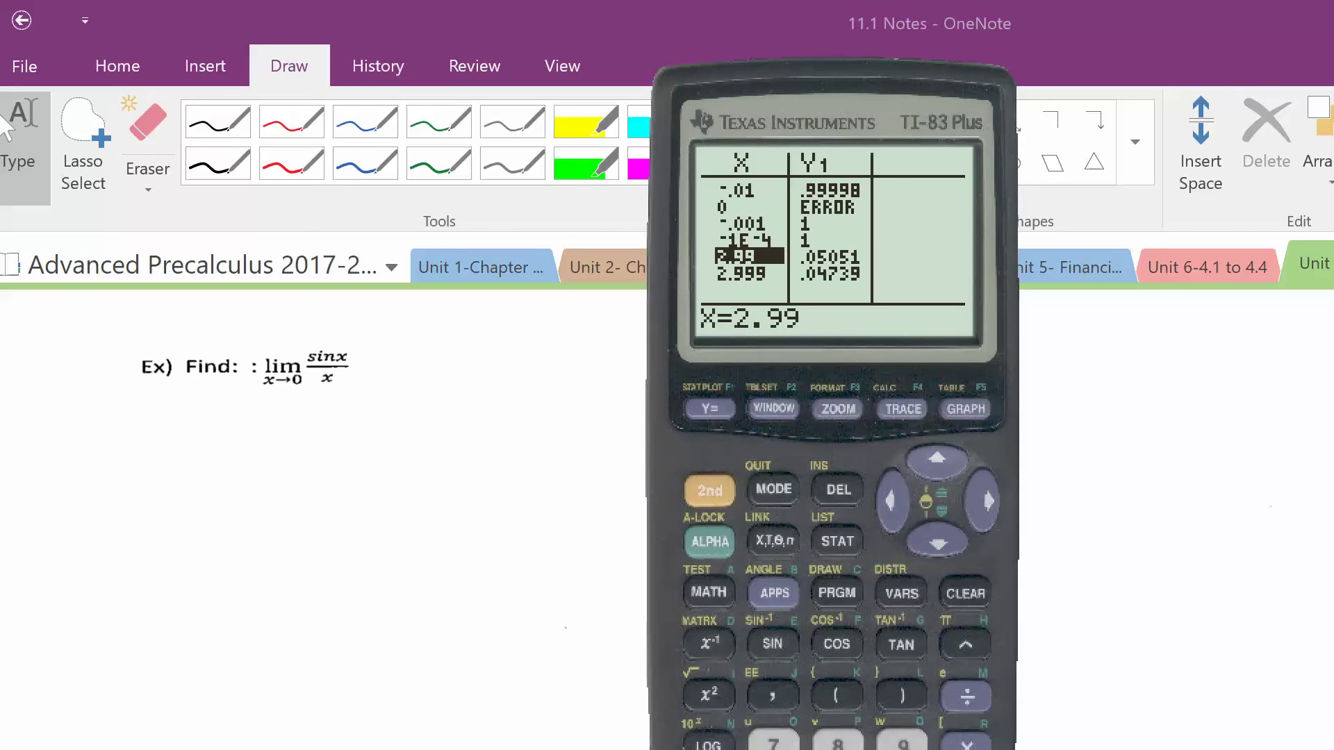
type(".01")
key("Return")
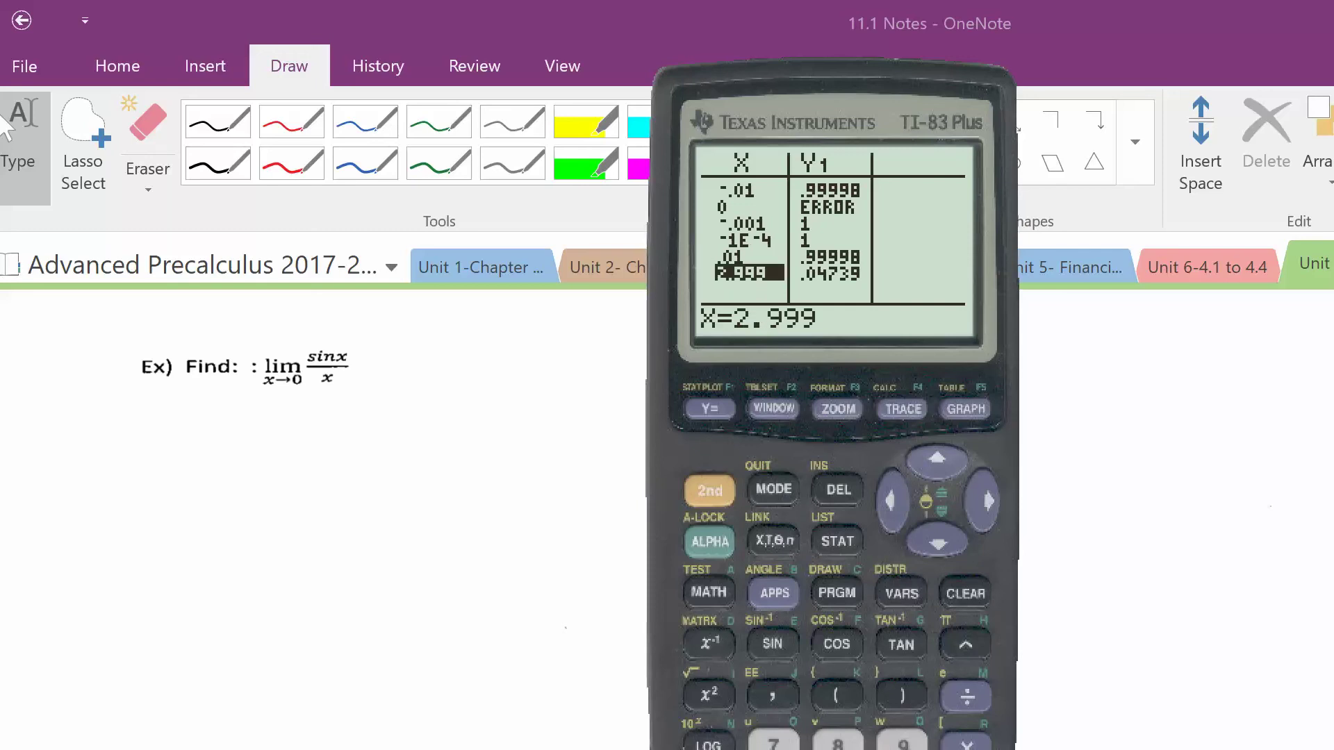
type(".001")
key("Return")
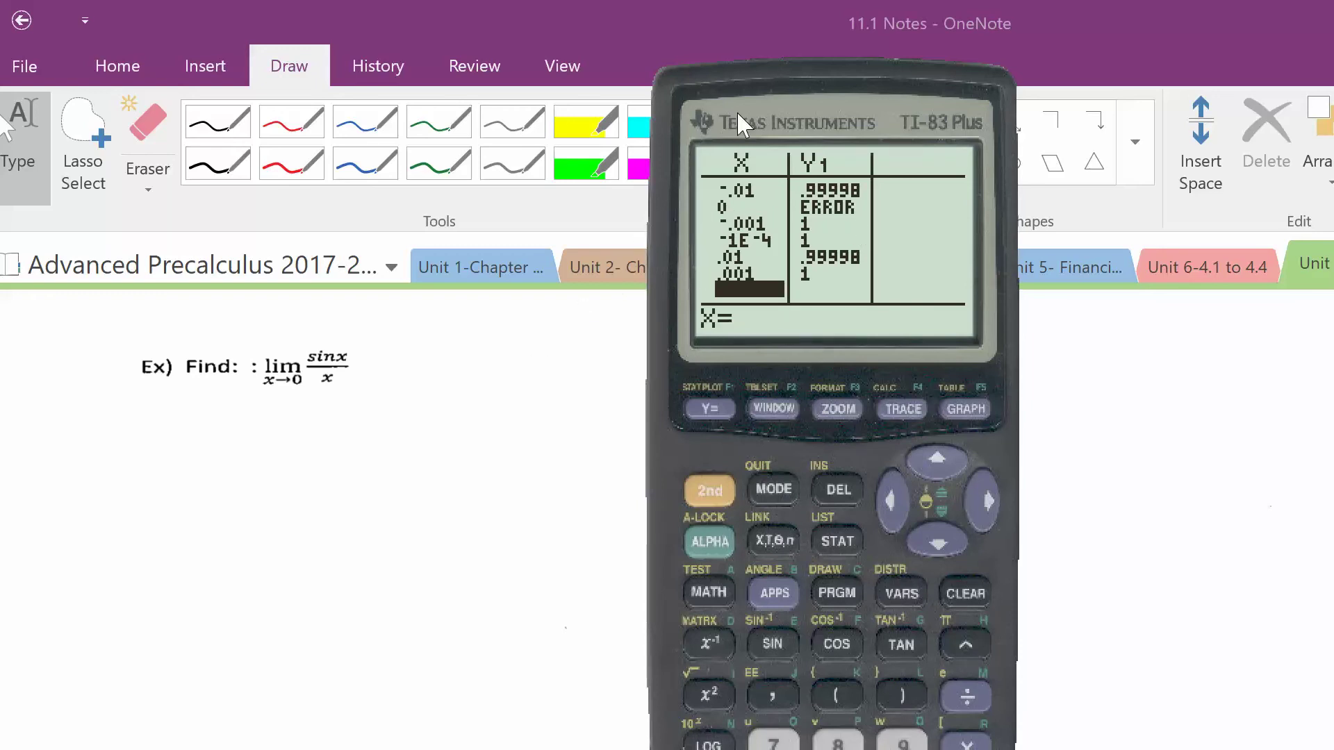
left_click_drag(737, 111, 883, 117)
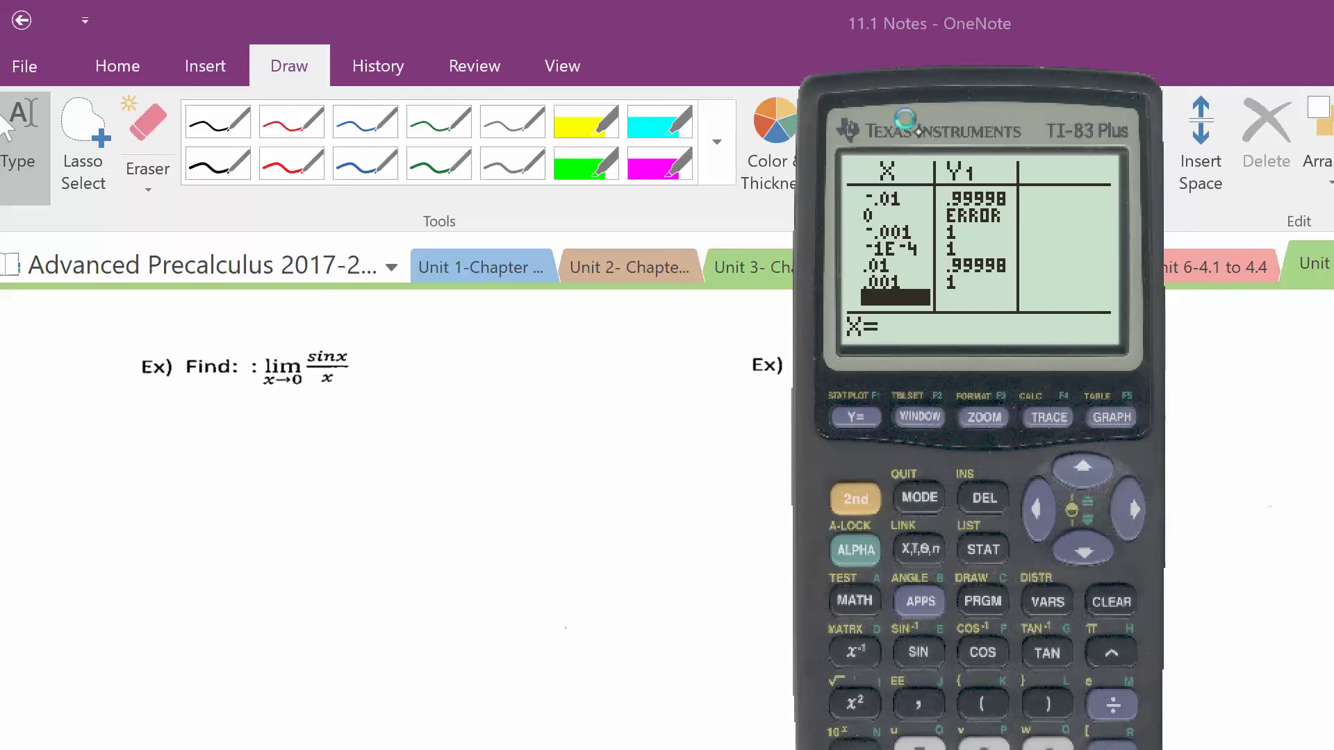
- Write '= 1' in red ink after the sin x/x limit, then return to the calculator's Y1 definition
left_click(291, 121)
mouse_move(377, 367)
left_mouse_down()
mouse_move(401, 369)
mouse_move(400, 357)
mouse_move(431, 389)
left_mouse_up()
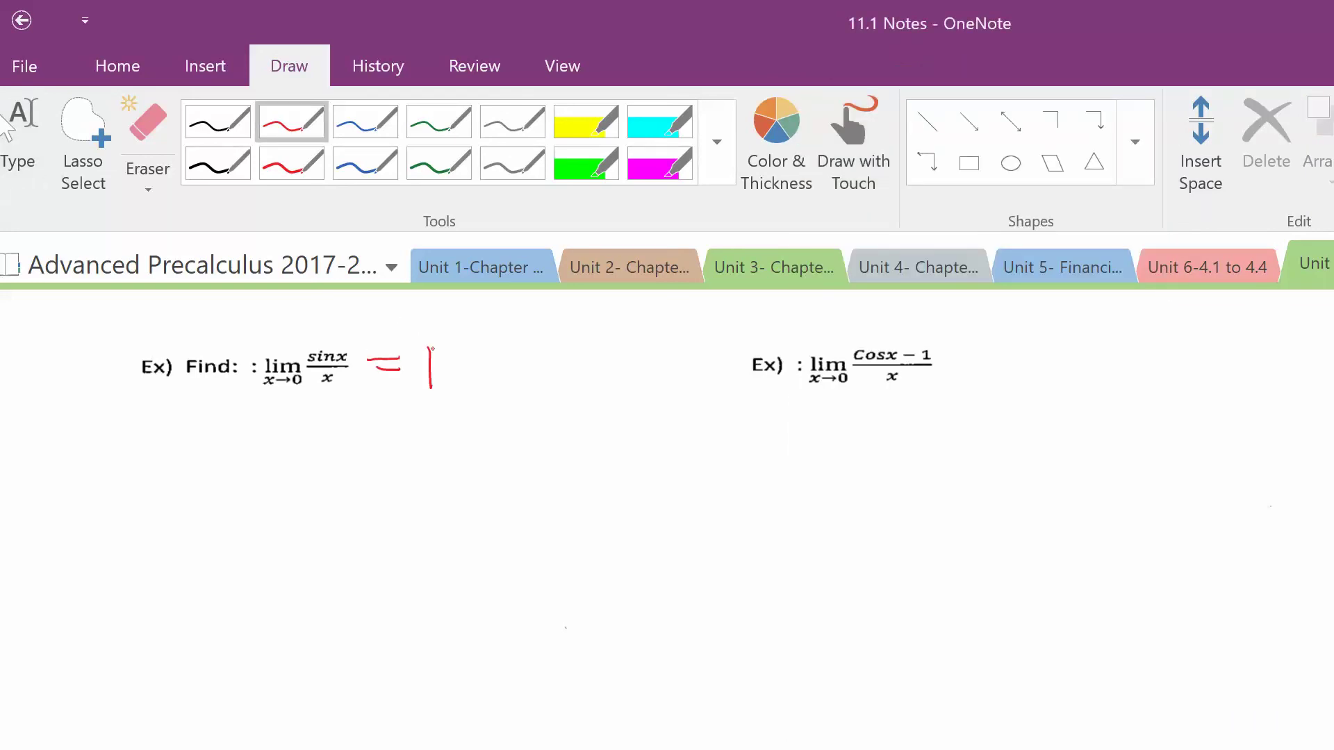
left_click(21, 139)
left_click(431, 370)
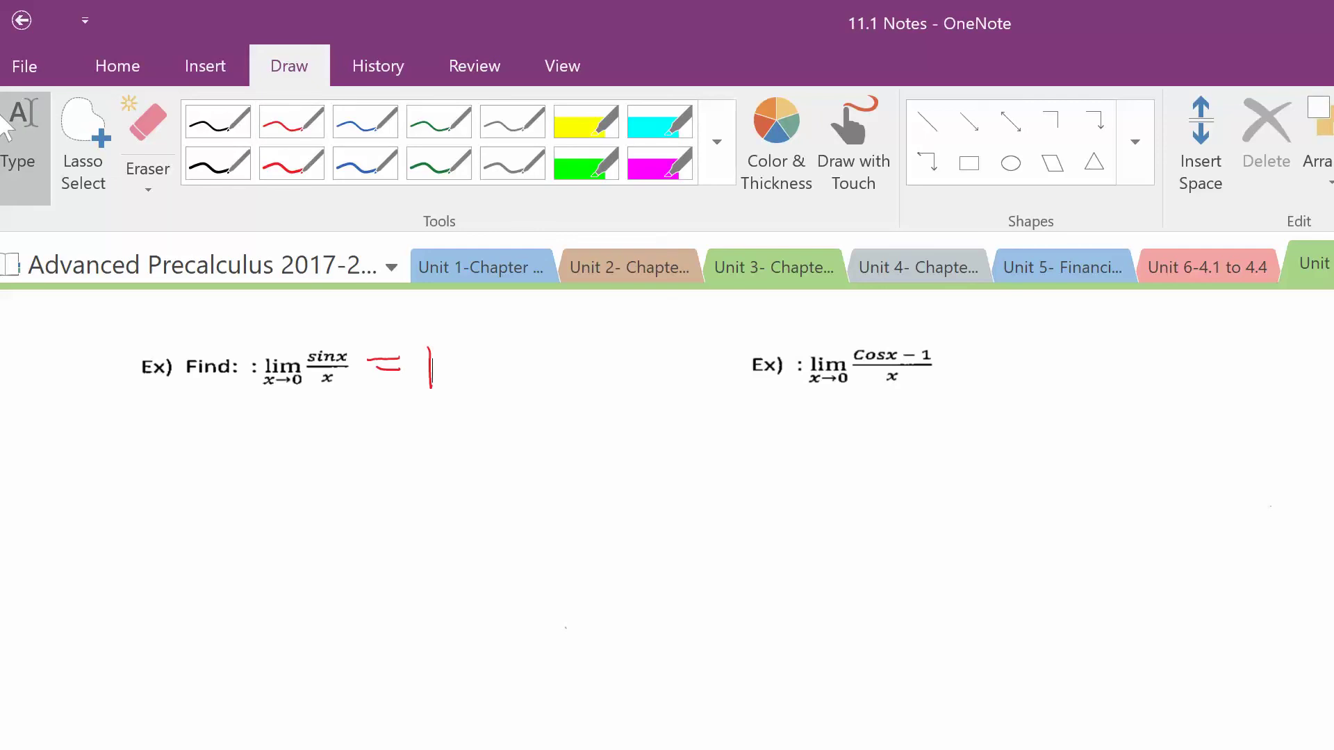
key("alt+Tab")
left_click(853, 416)
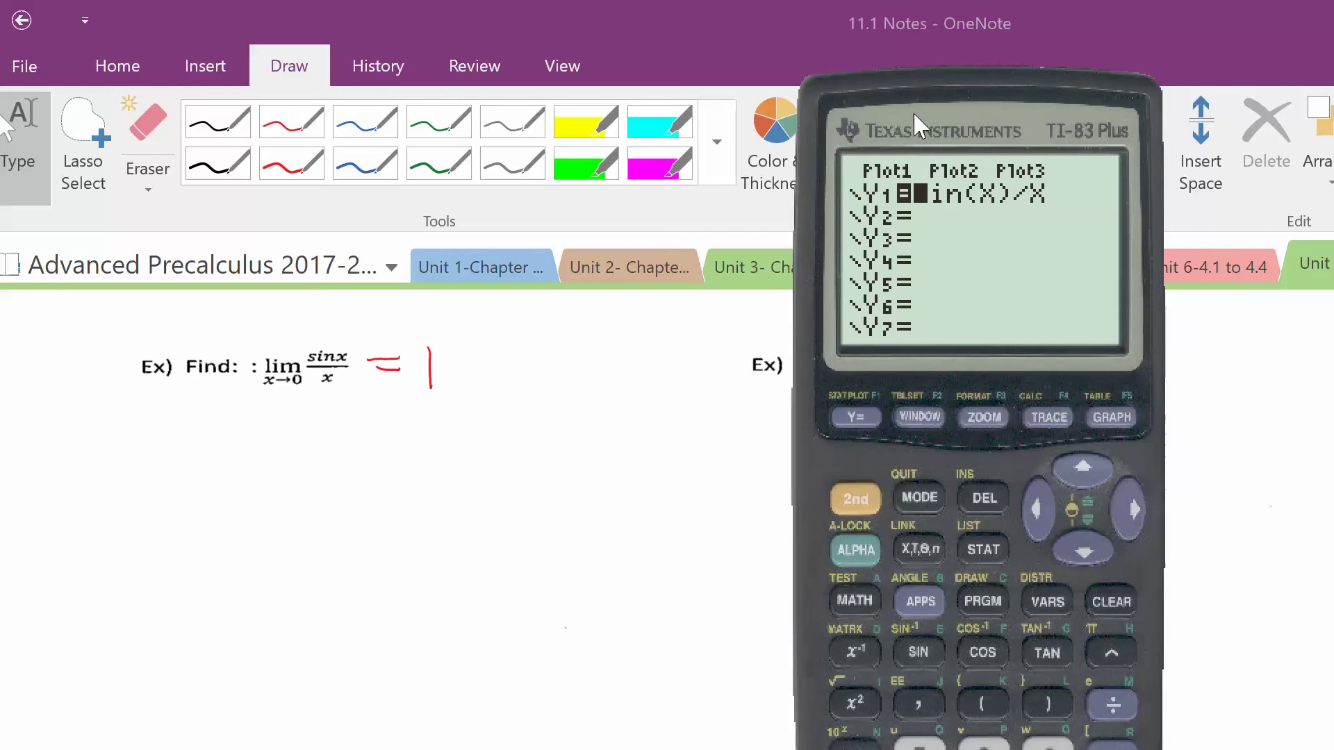
- Overwrite Y1 in the Y= editor with (cos(X)-1)/X
left_click_drag(913, 111, 465, 136)
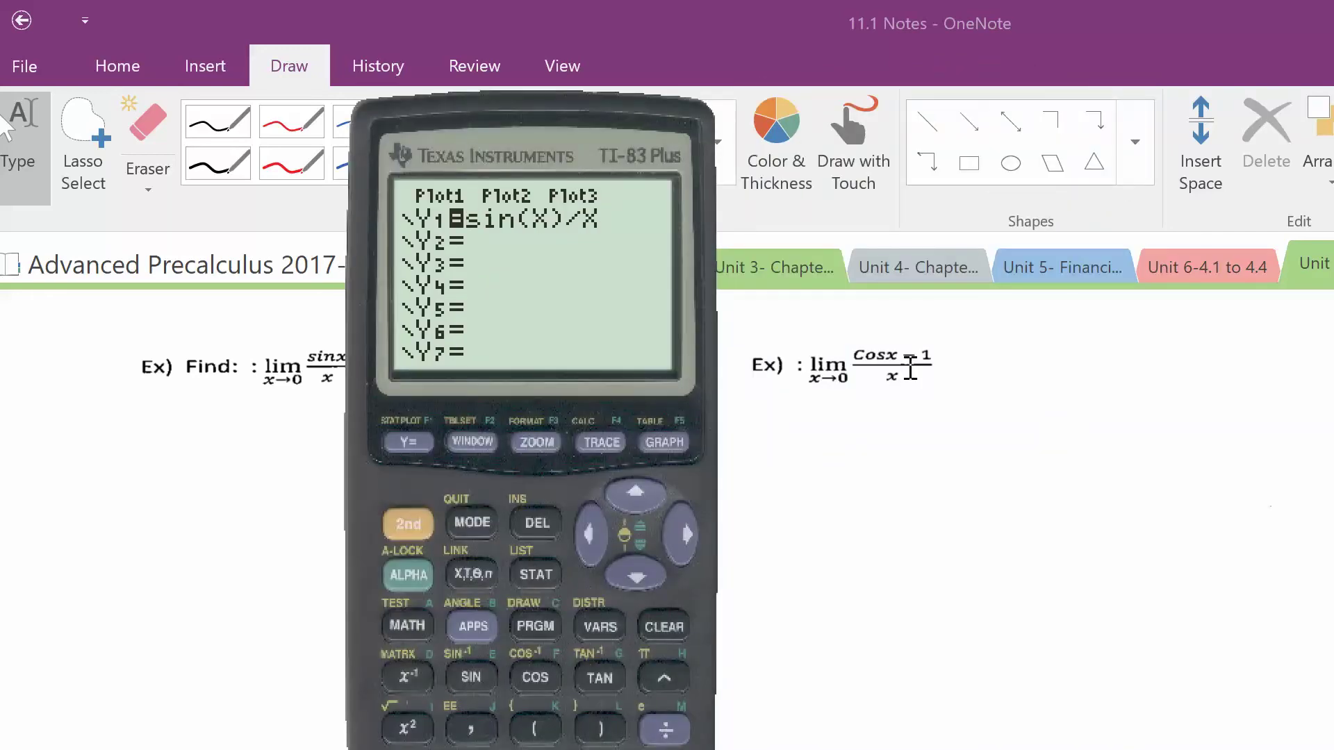
left_click(535, 720)
left_click(539, 680)
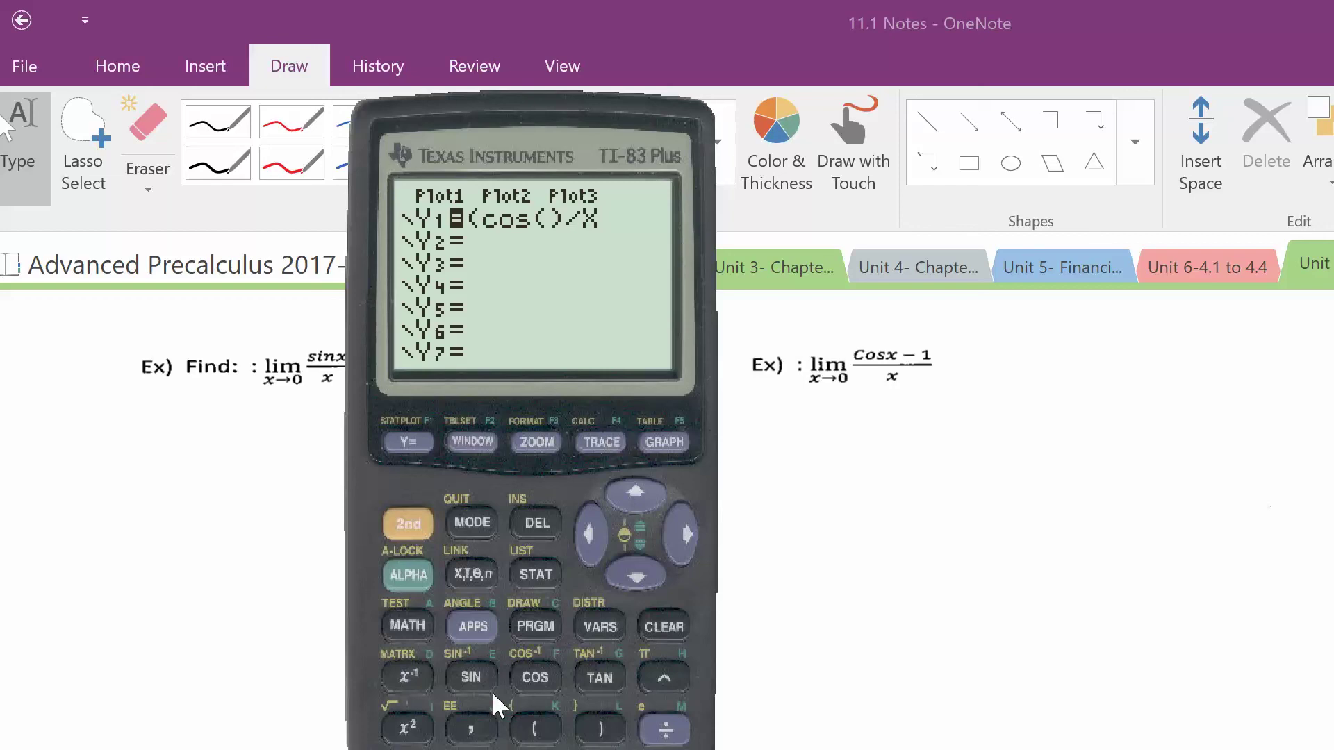
left_click(474, 580)
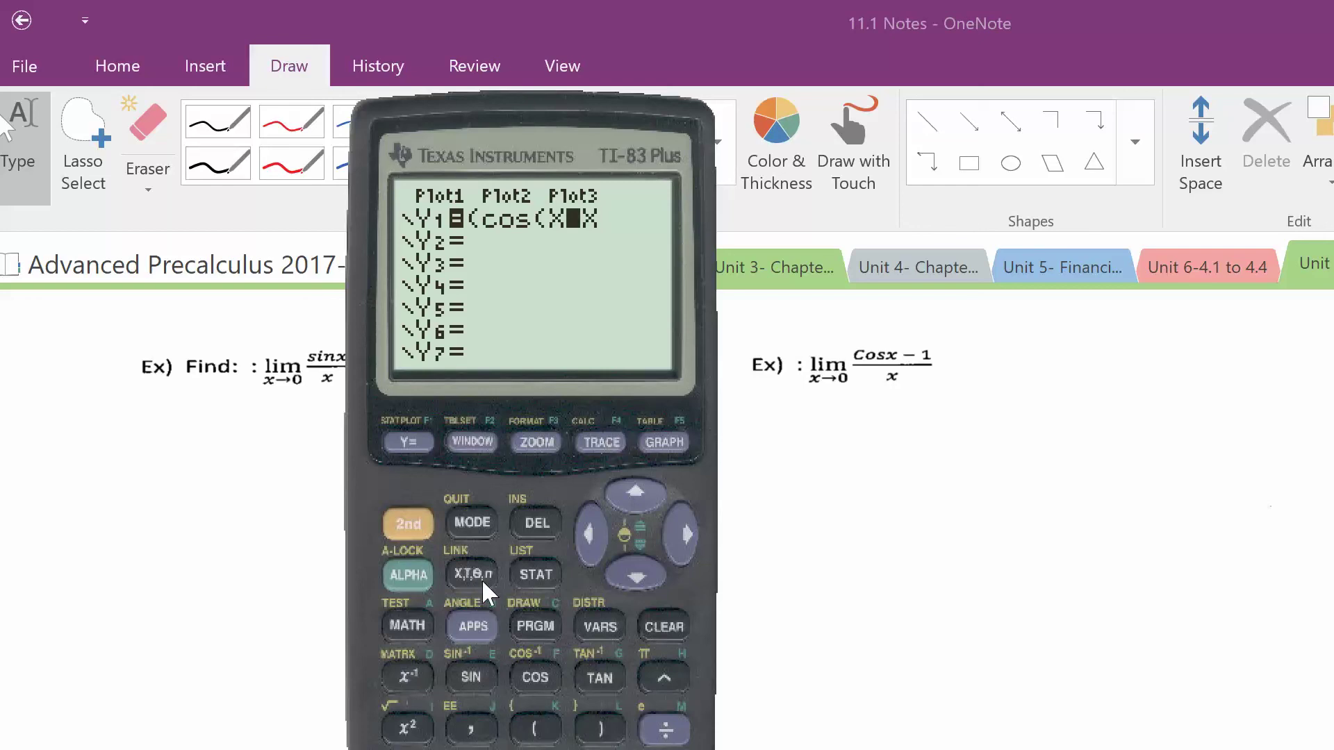
left_click(601, 726)
type("X")
left_click_drag(605, 388, 751, 241)
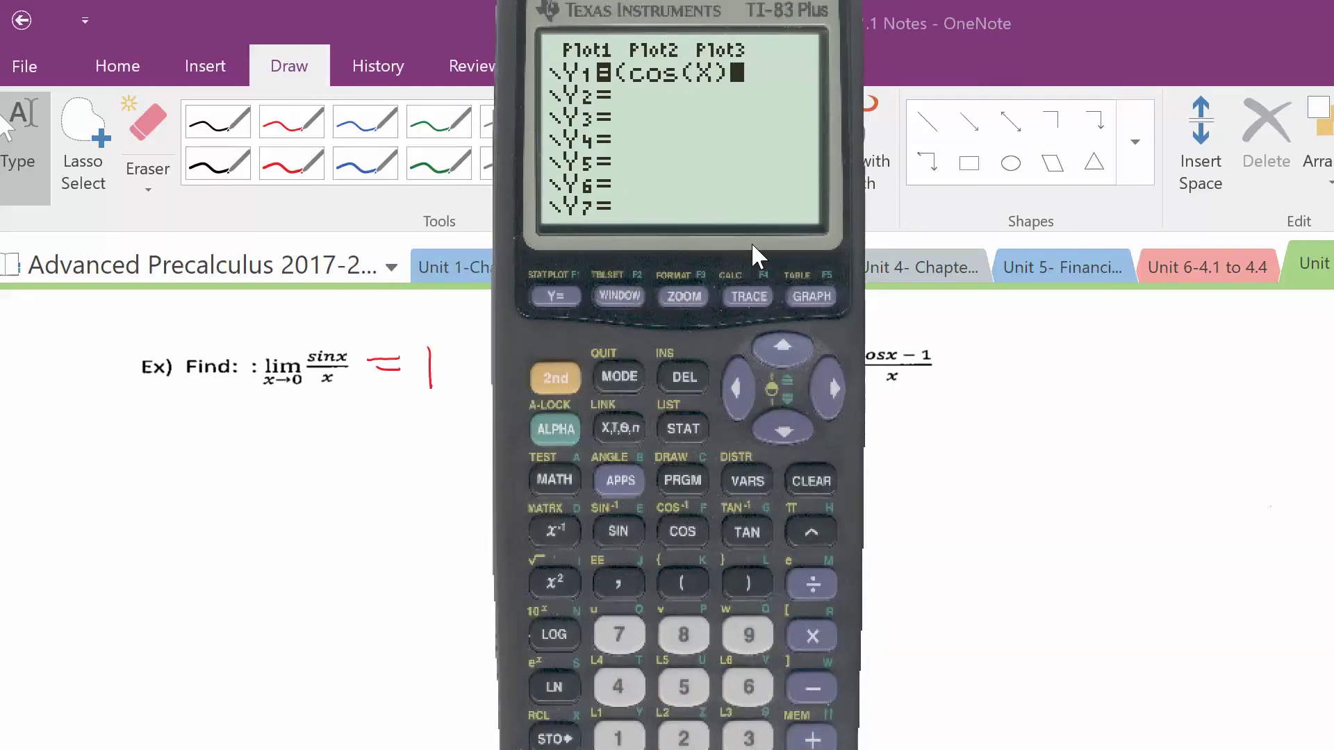
key("BackSpace")
left_click(813, 684)
left_click(618, 738)
left_click(744, 582)
left_click(818, 577)
left_click(622, 428)
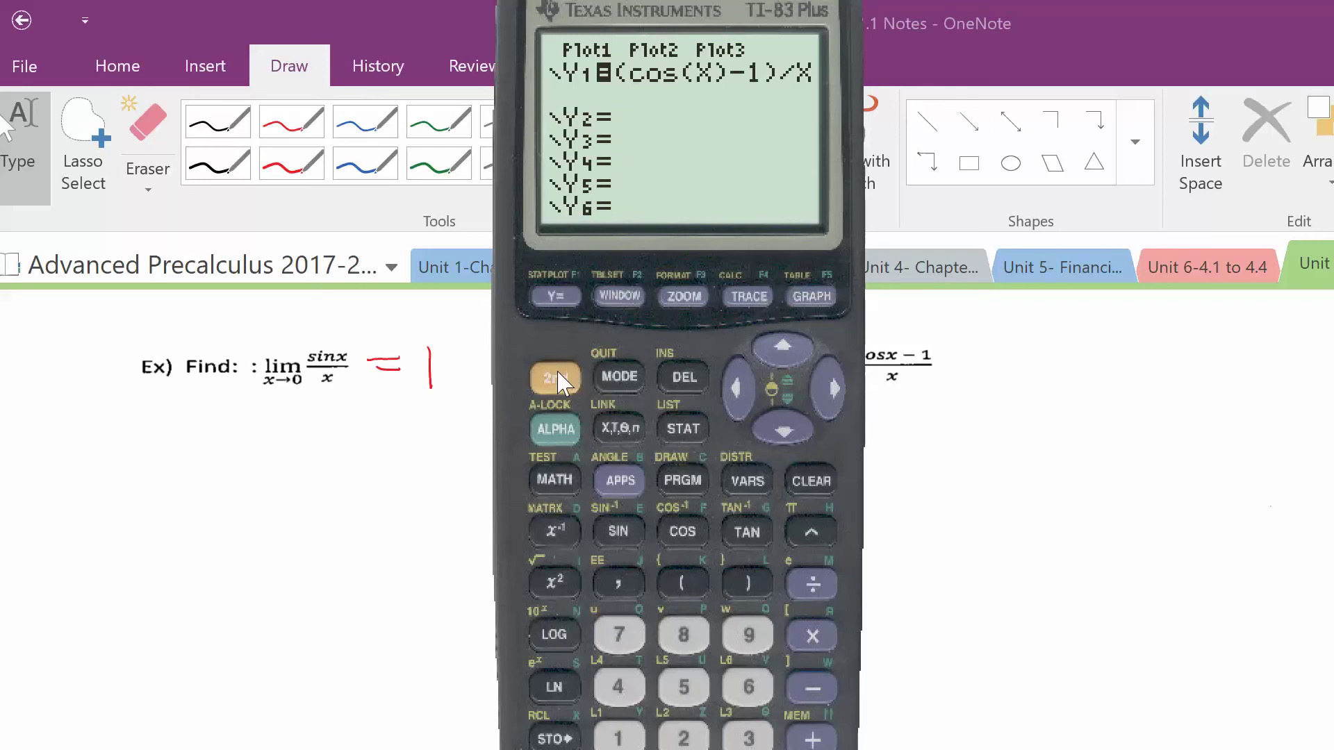
- Graph Y1 = (cos(X)-1)/X so its table values near X = 0 approach 0
left_click(810, 295)
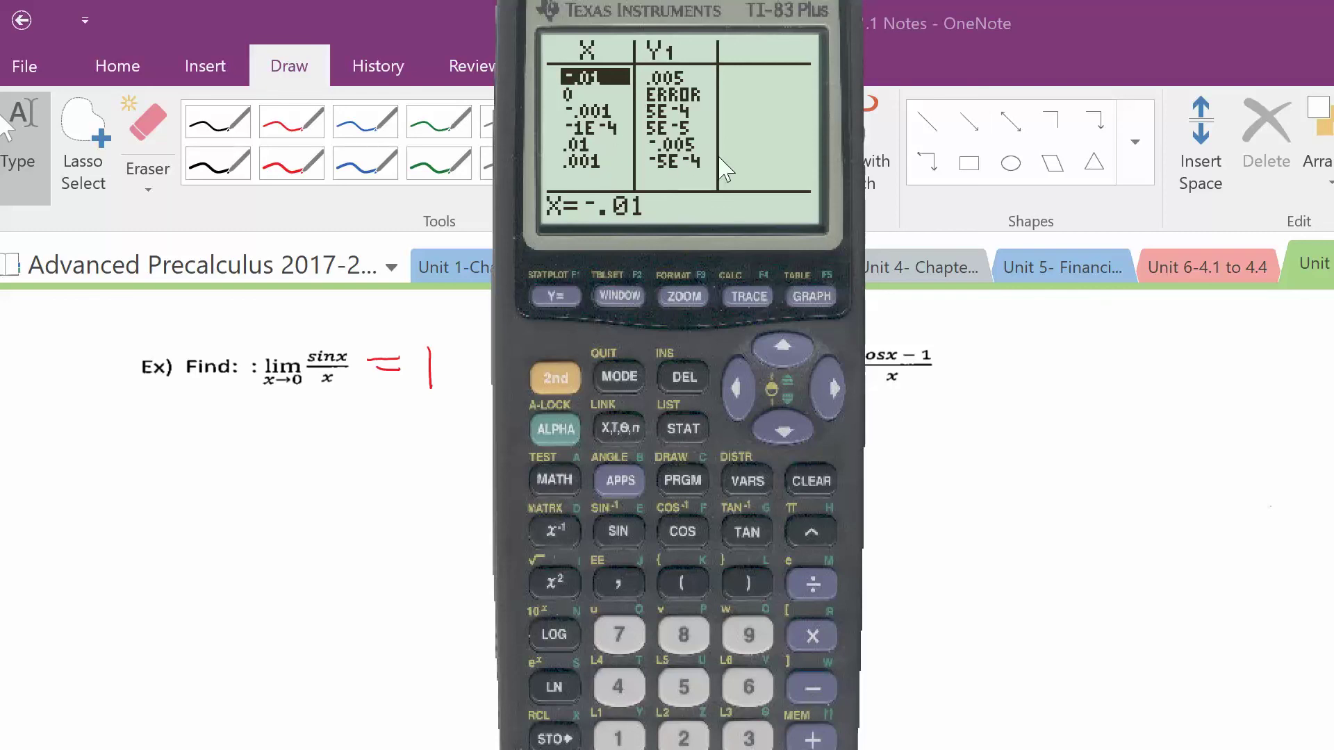
- In OneNote, write '= 0' in red after the (cos x − 1)/x limit and scroll to the graph questions
left_click(914, 465)
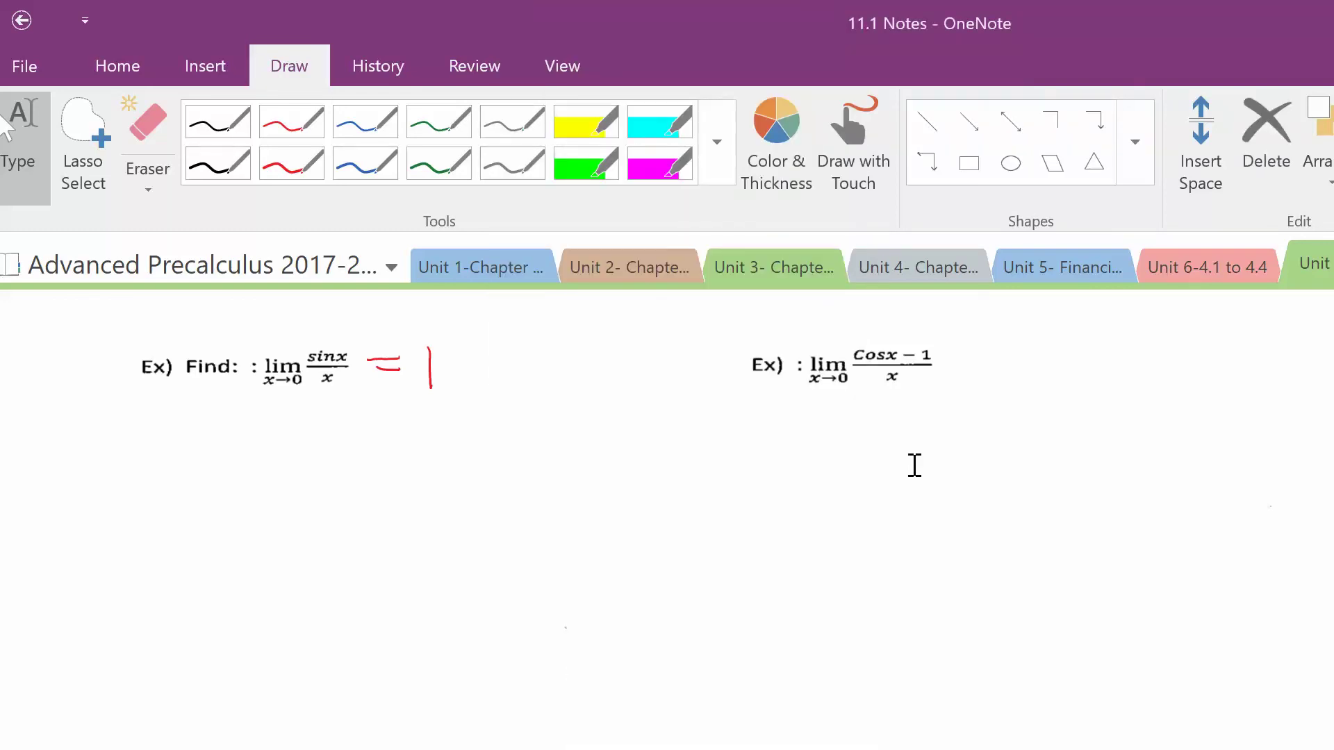
left_click(291, 122)
left_click_drag(945, 374, 975, 363)
mouse_move(1017, 355)
left_mouse_down()
mouse_move(1003, 368)
mouse_move(1017, 356)
left_mouse_up()
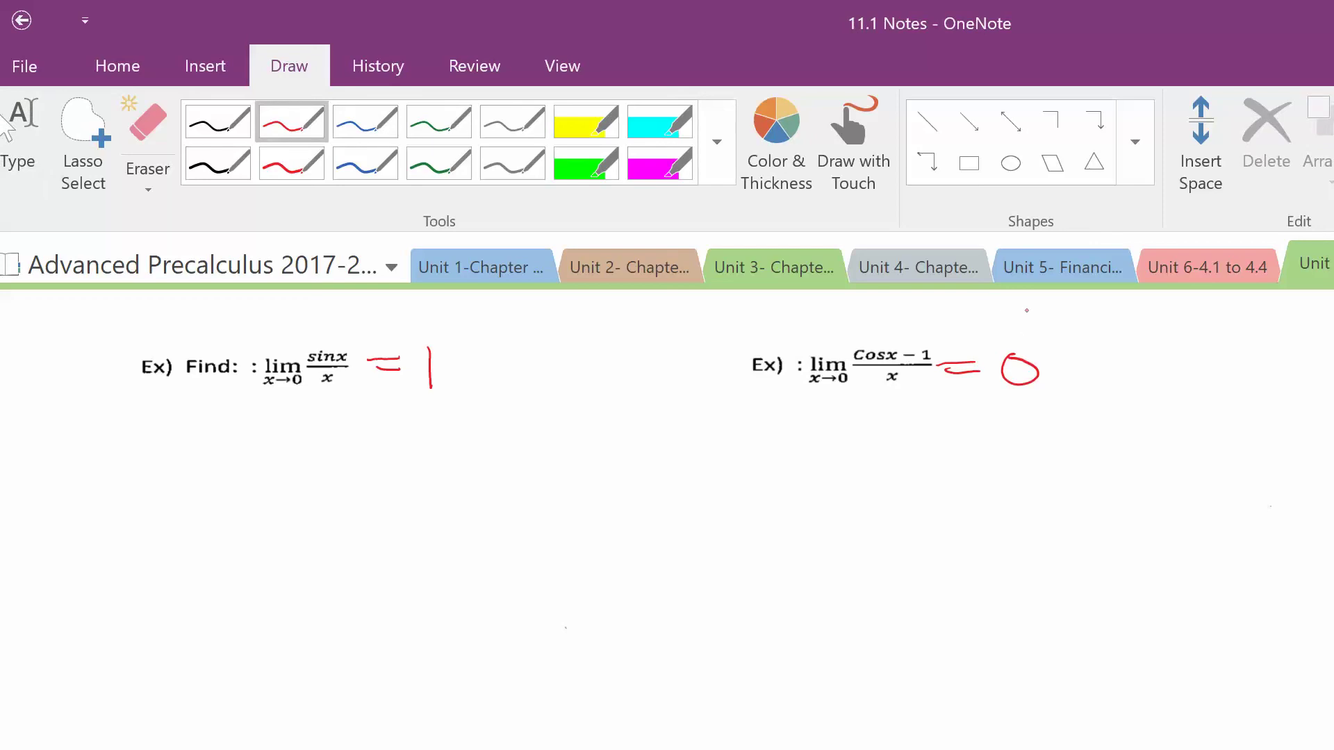
left_click(7, 128)
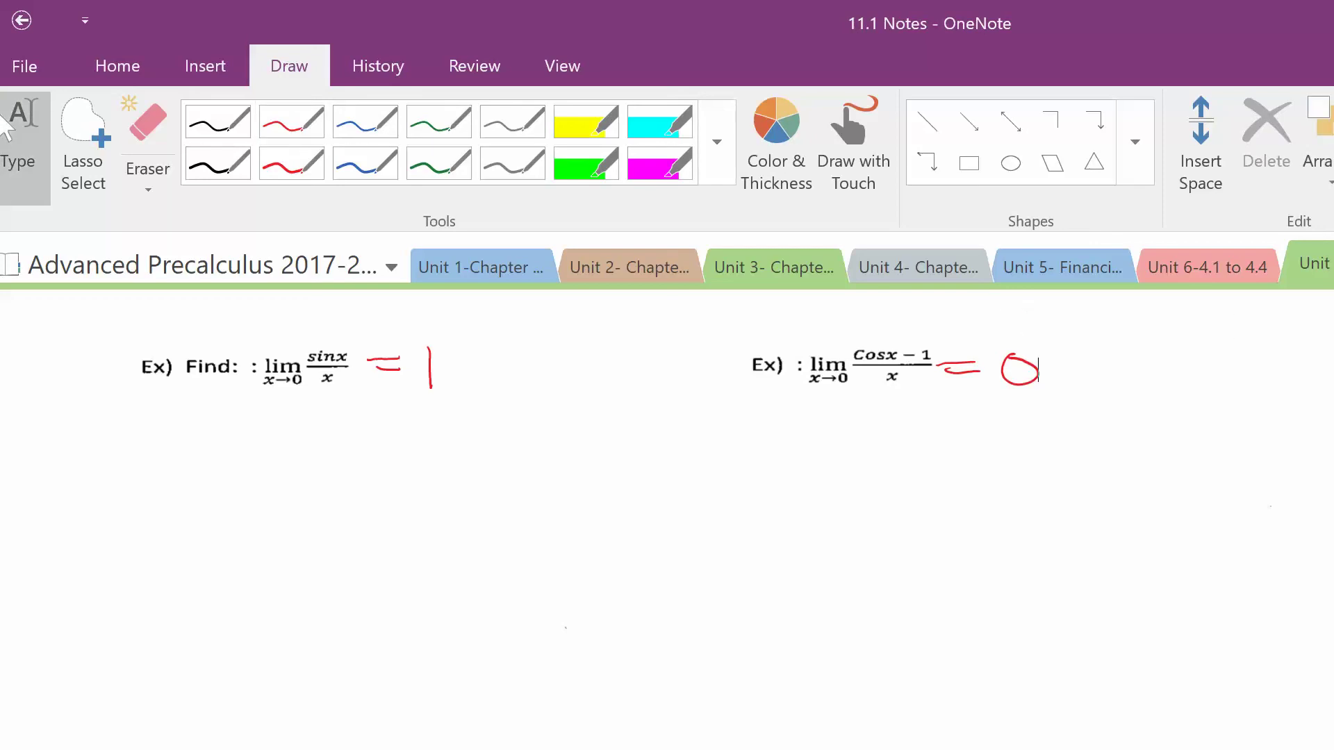
scroll(667, 486, "down", 3)
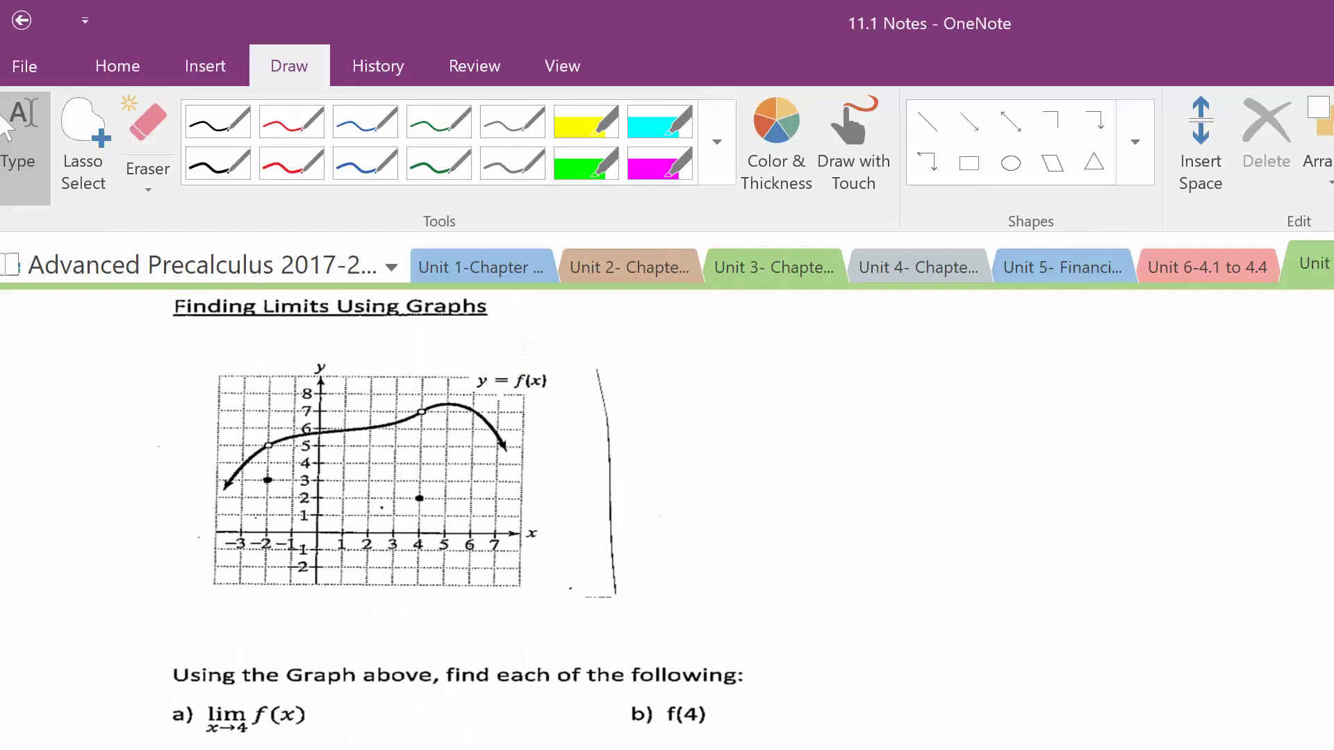
scroll(459, 514, "down", 1)
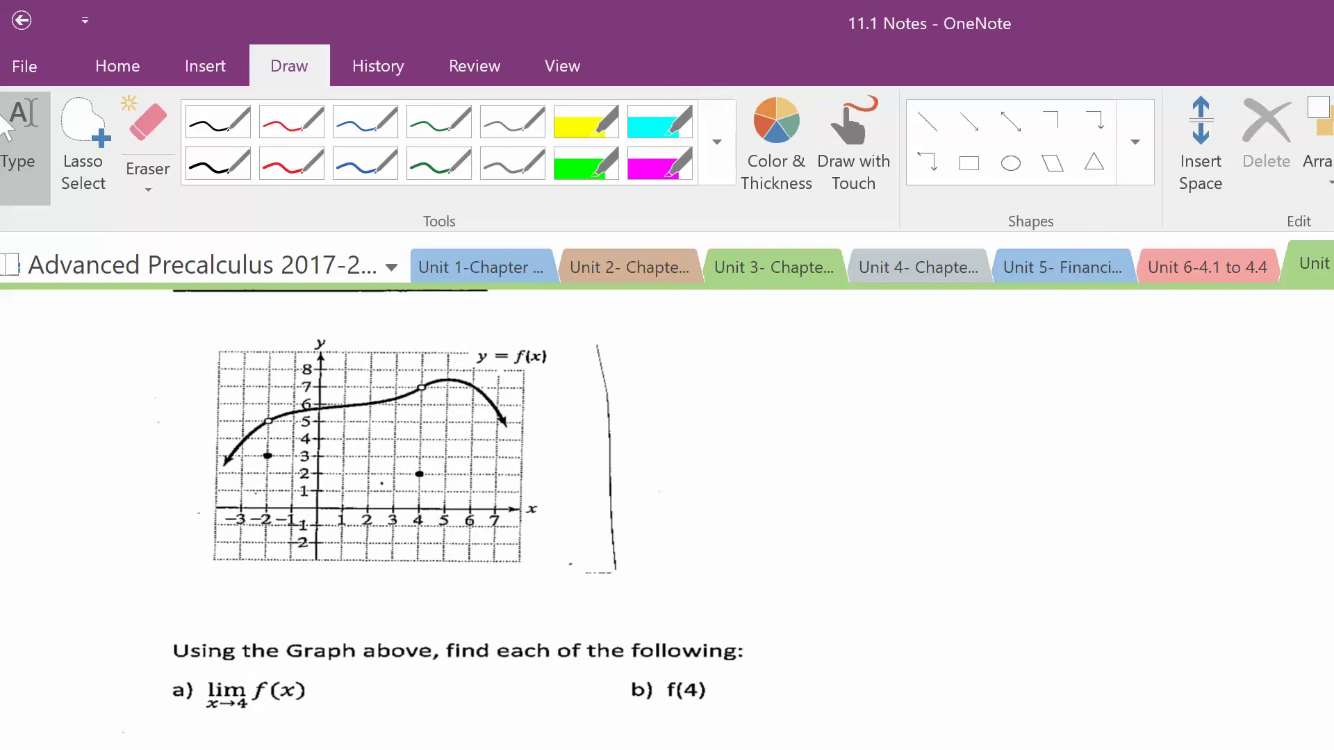
- Write red answers '= 7' for the limit as x→4 and '= 2' for f(4)
left_click(291, 122)
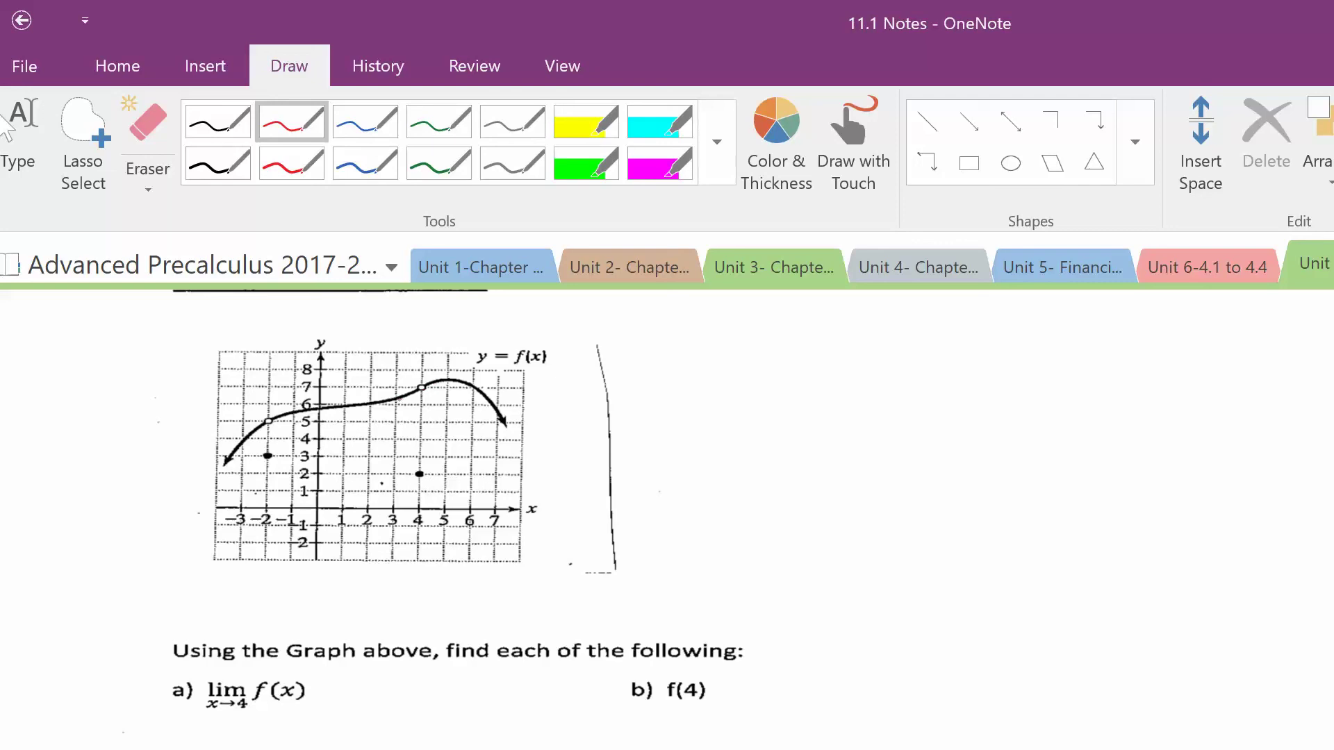
mouse_move(318, 698)
left_mouse_down()
mouse_move(346, 697)
mouse_move(345, 684)
mouse_move(381, 711)
left_mouse_up()
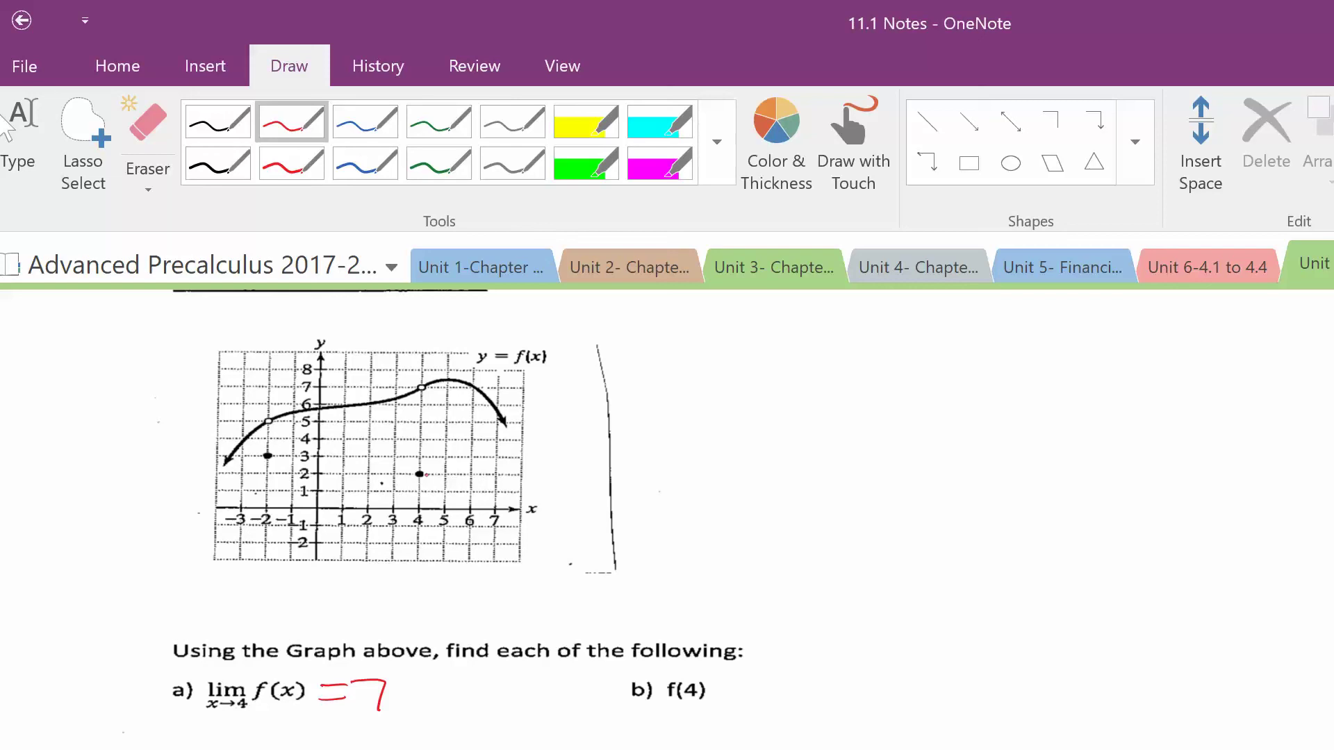
left_click_drag(733, 694, 763, 682)
left_click_drag(768, 681, 828, 697)
- Answer the x→−2 questions in red: limit = 5 and f(−2) = 3
scroll(500, 500, "down", 1)
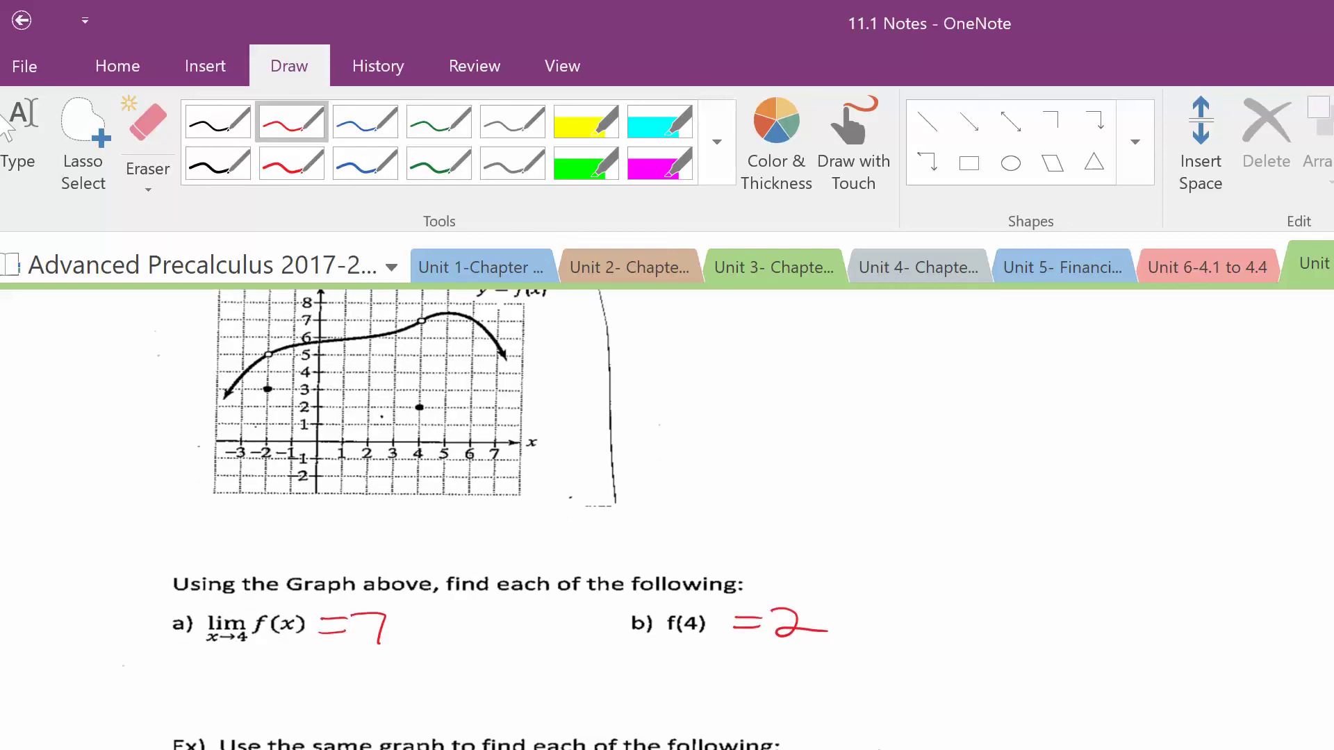
scroll(500, 519, "down", 2)
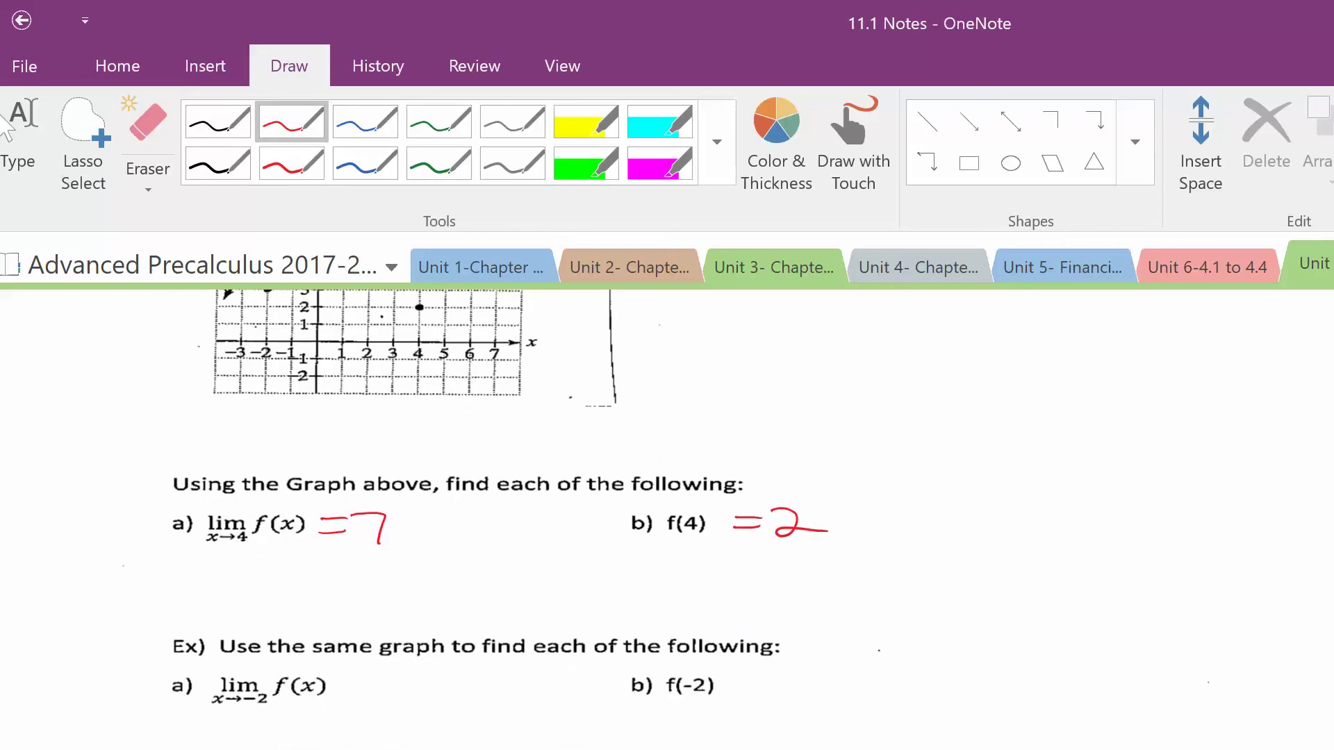
scroll(500, 521, "up", 4)
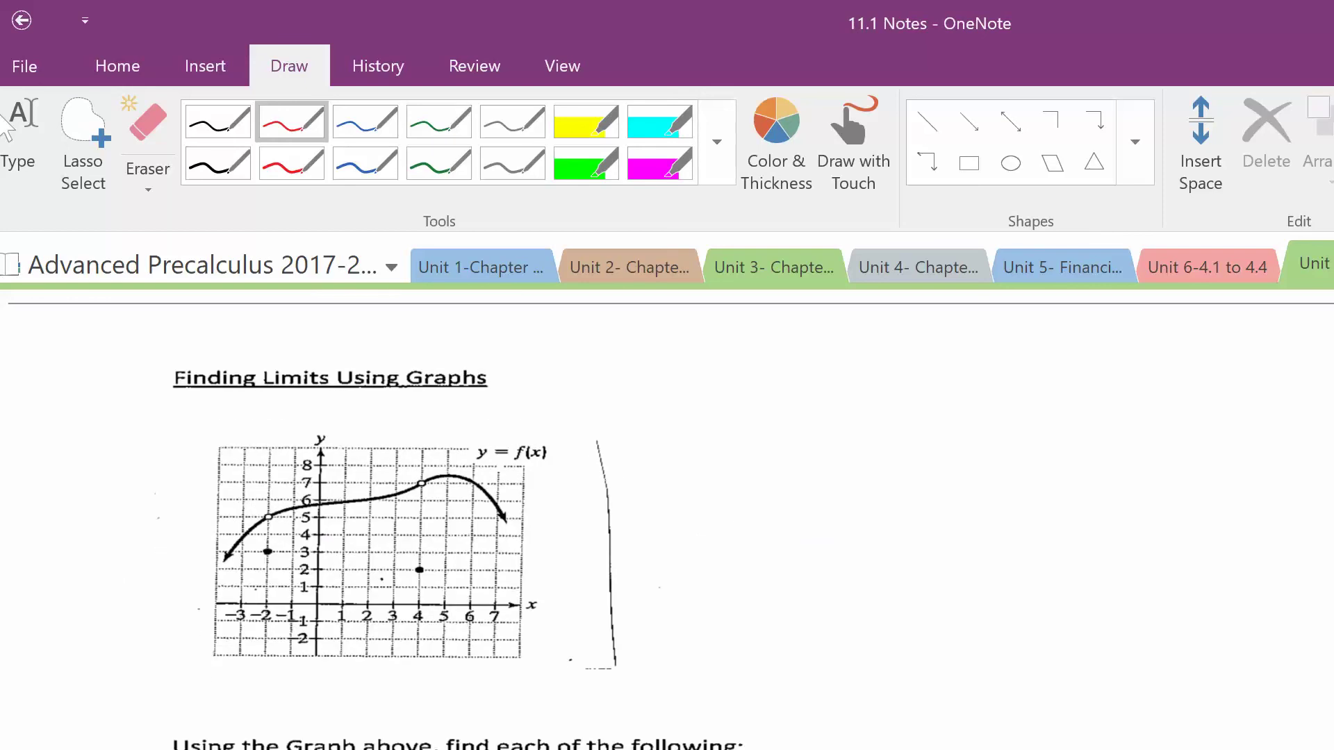
scroll(667, 521, "down", 5)
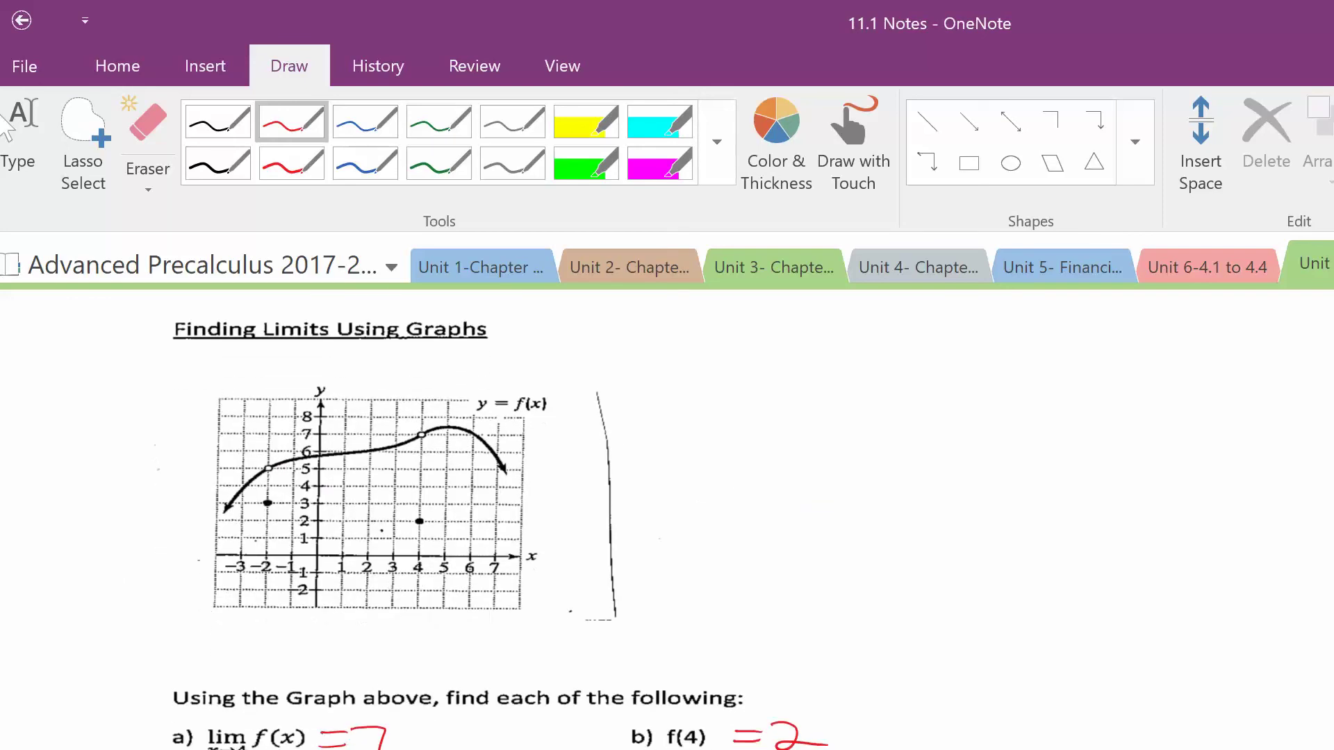
left_click_drag(333, 589, 364, 579)
left_click_drag(381, 572, 381, 600)
left_click_drag(381, 572, 410, 568)
scroll(500, 521, "up", 4)
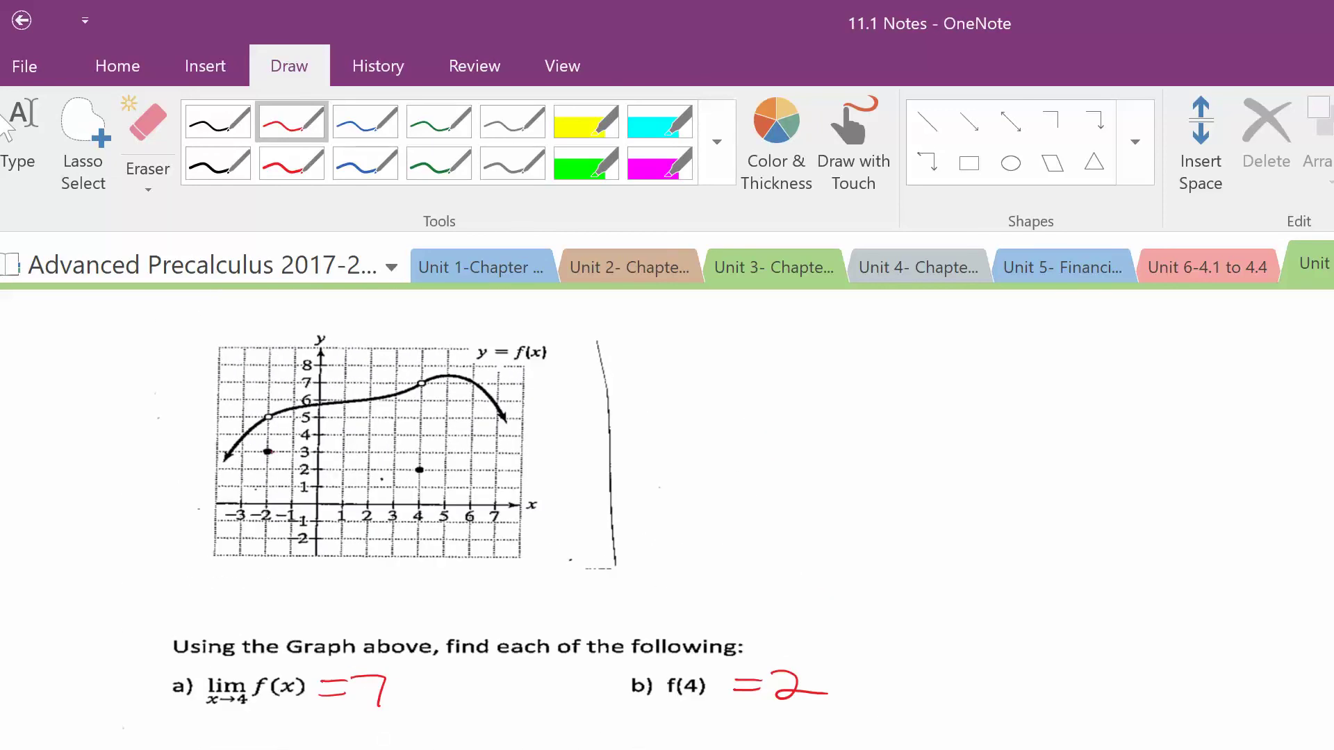
scroll(501, 522, "down", 4)
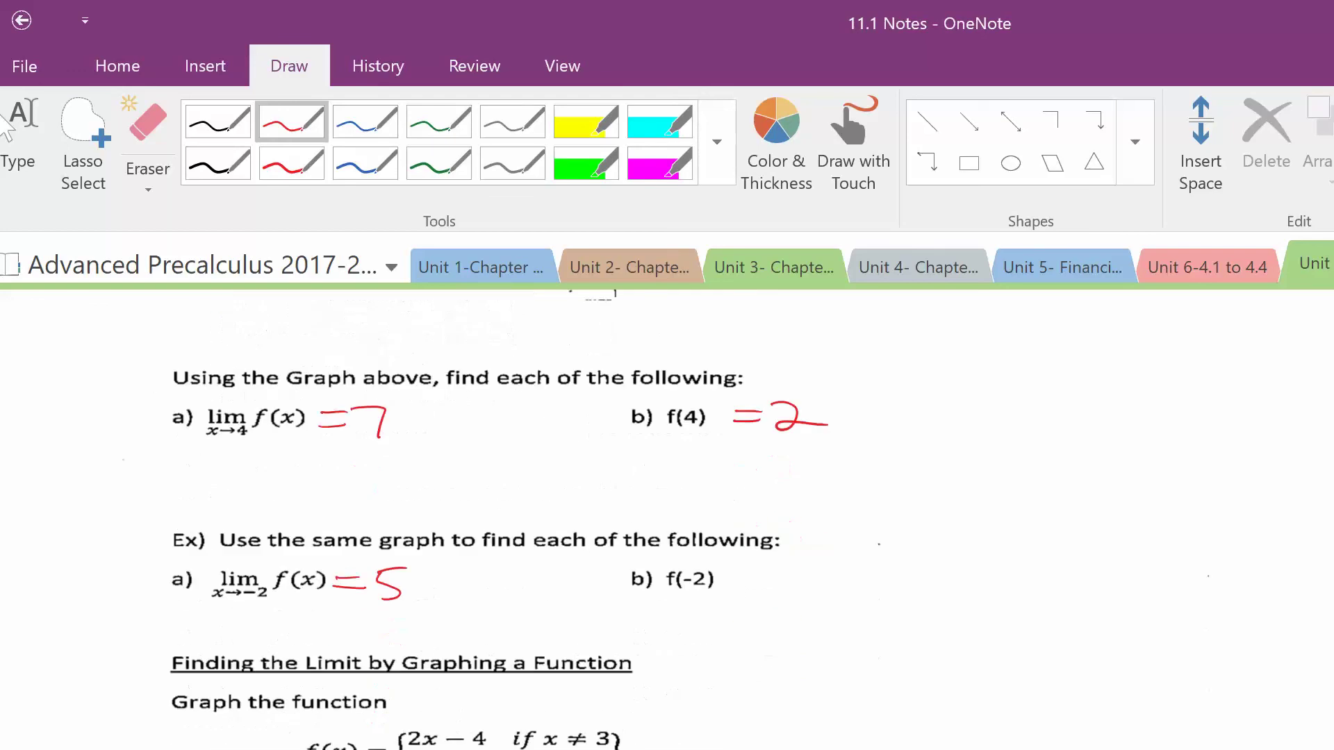
left_click_drag(733, 546, 757, 540)
left_click_drag(775, 537, 785, 564)
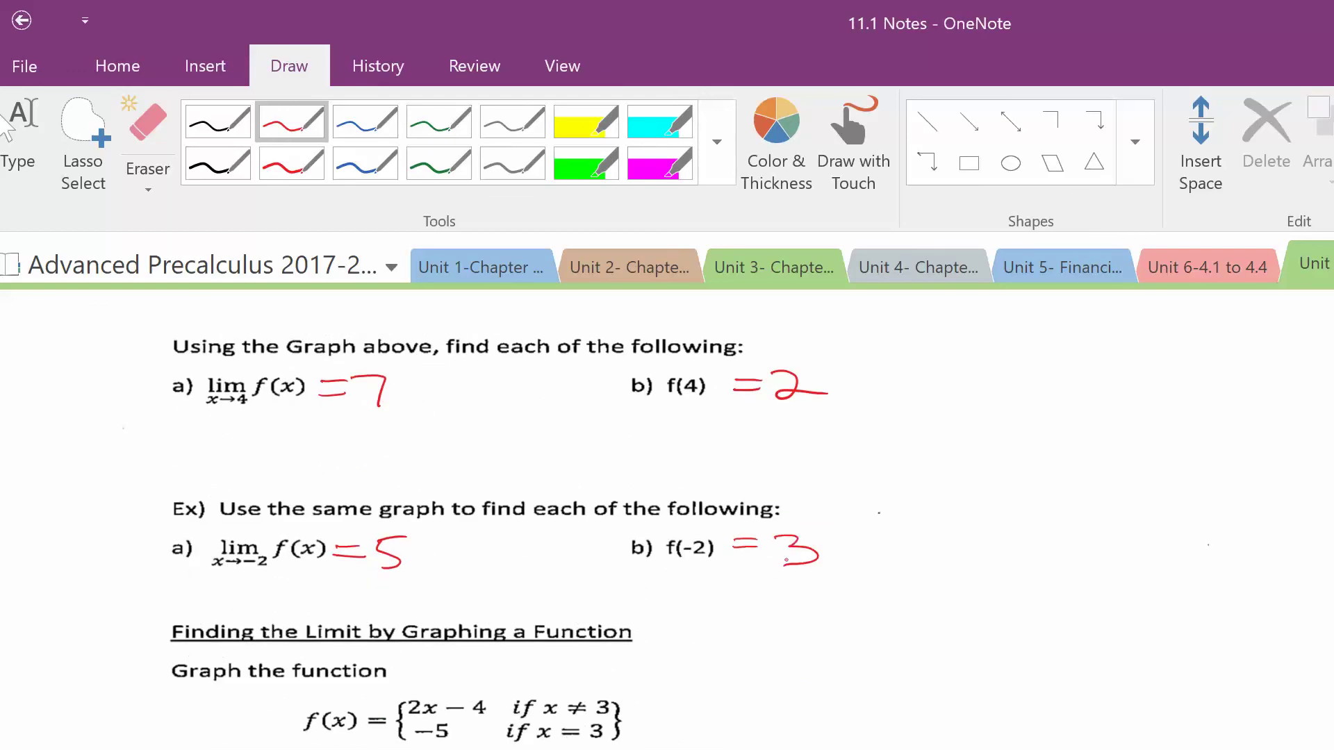
- Set the page zoom to 75%
left_click(564, 65)
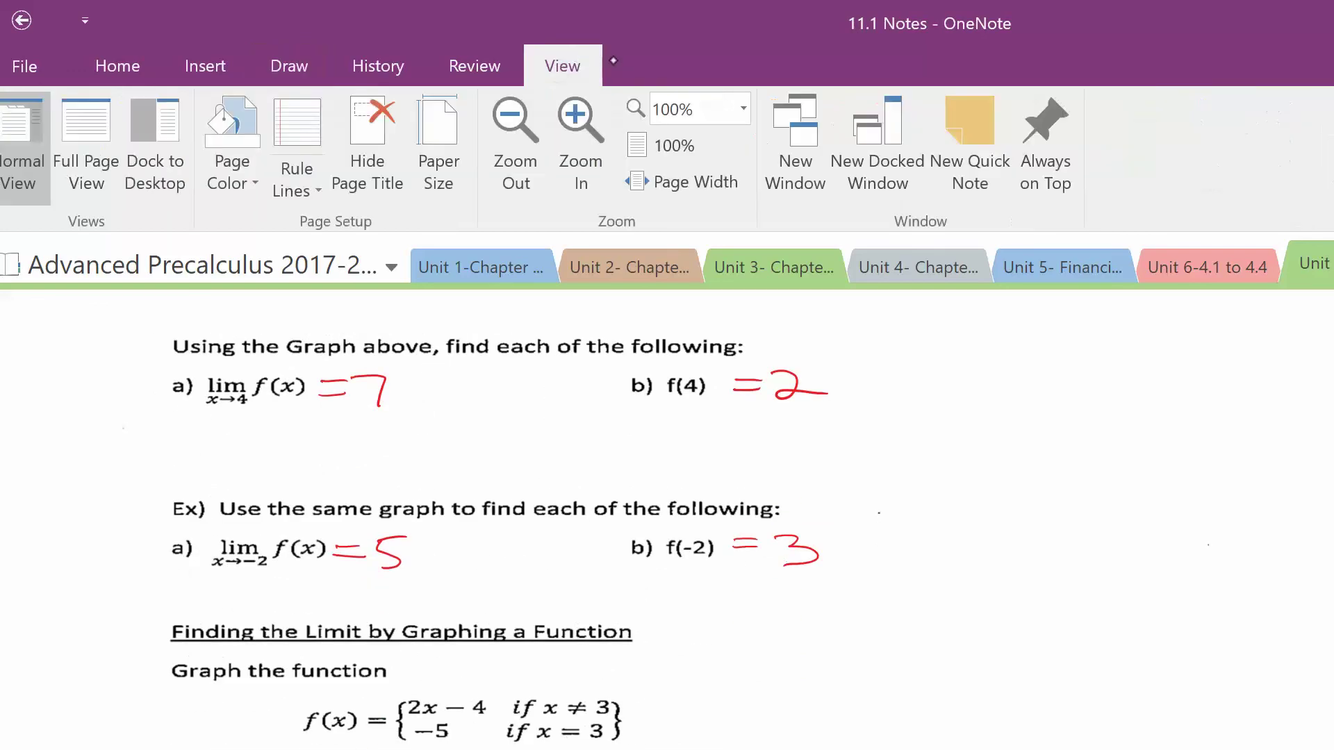
left_click(744, 108)
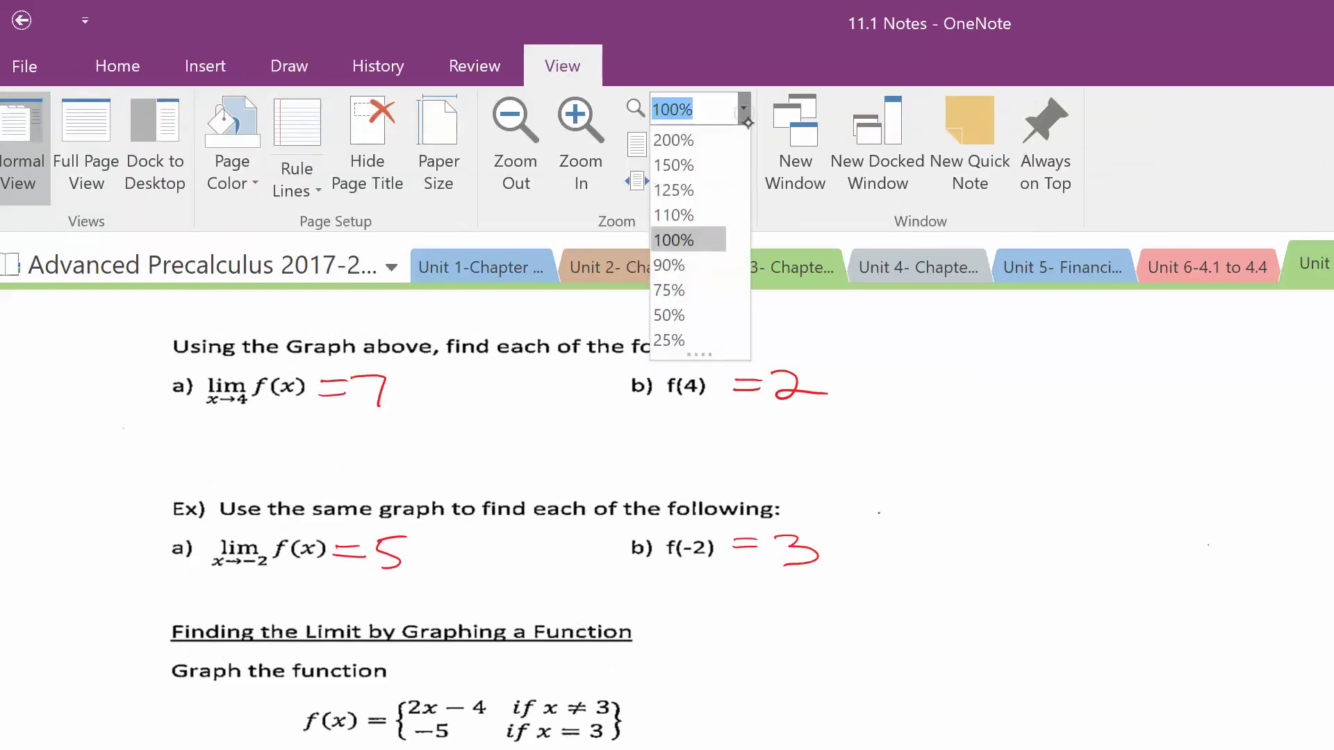
left_click(679, 292)
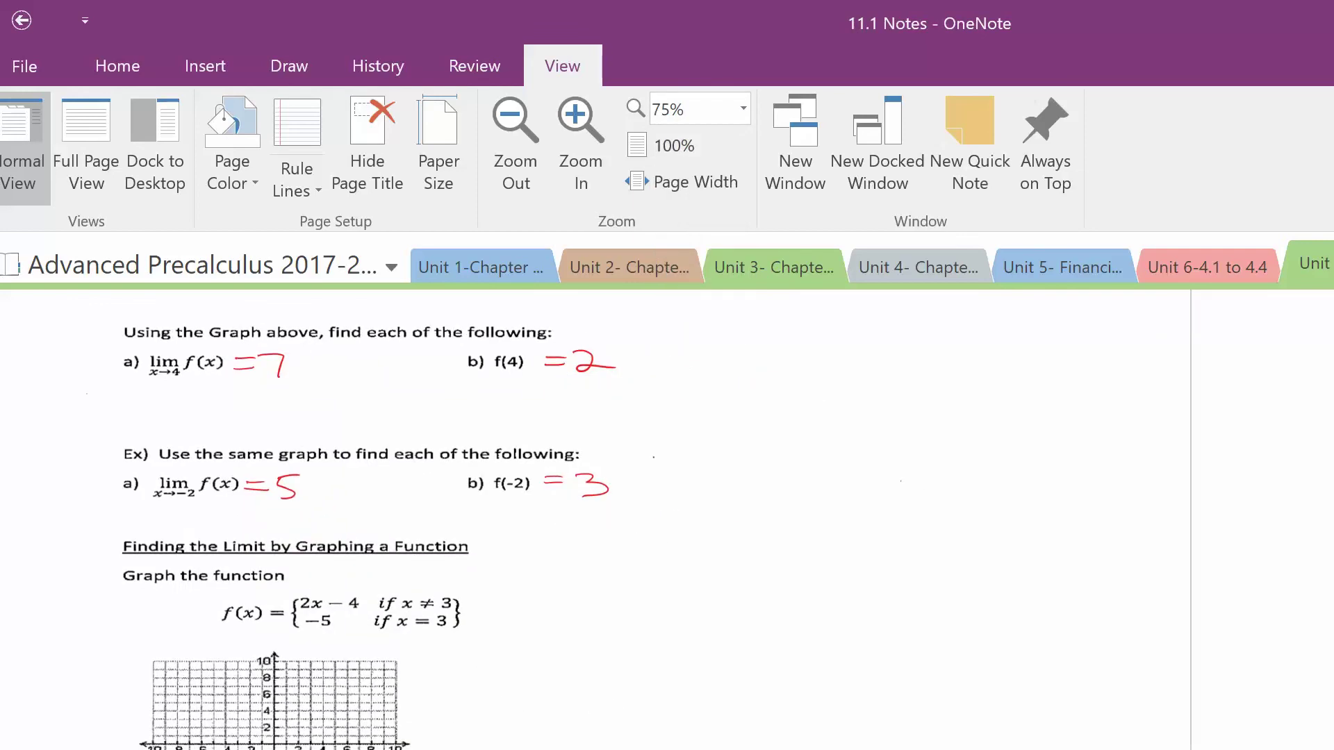
scroll(598, 487, "down", 3)
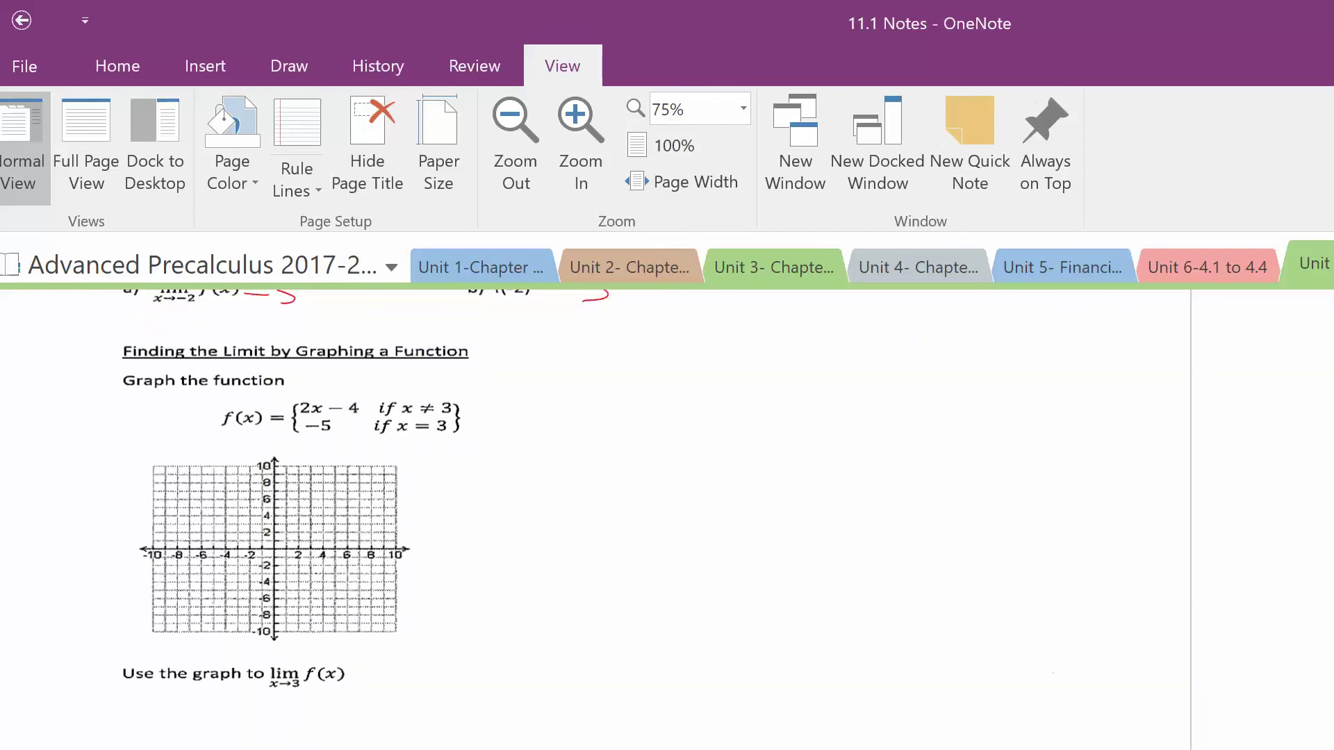
scroll(597, 487, "up", 1)
scroll(598, 487, "down", 2)
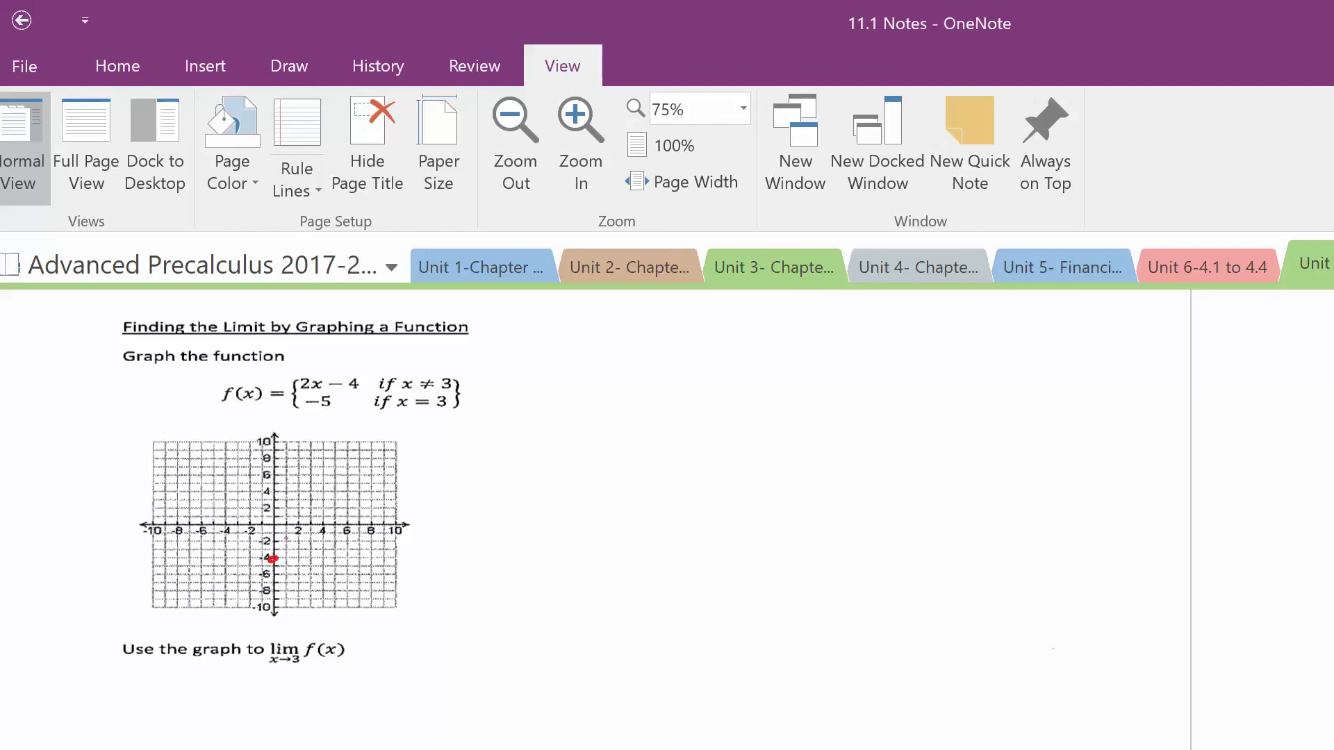
- Draw the red line 2x − 4 with an open circle at (3, 2) and a filled dot at (3, −5)
left_click_drag(284, 540, 294, 539)
left_click_drag(298, 521, 299, 529)
mouse_move(314, 504)
left_mouse_down()
mouse_move(305, 511)
mouse_move(372, 436)
mouse_move(377, 450)
left_mouse_up()
mouse_move(310, 512)
left_mouse_down()
mouse_move(238, 601)
mouse_move(263, 590)
mouse_move(286, 538)
mouse_move(238, 600)
mouse_move(259, 593)
left_mouse_up()
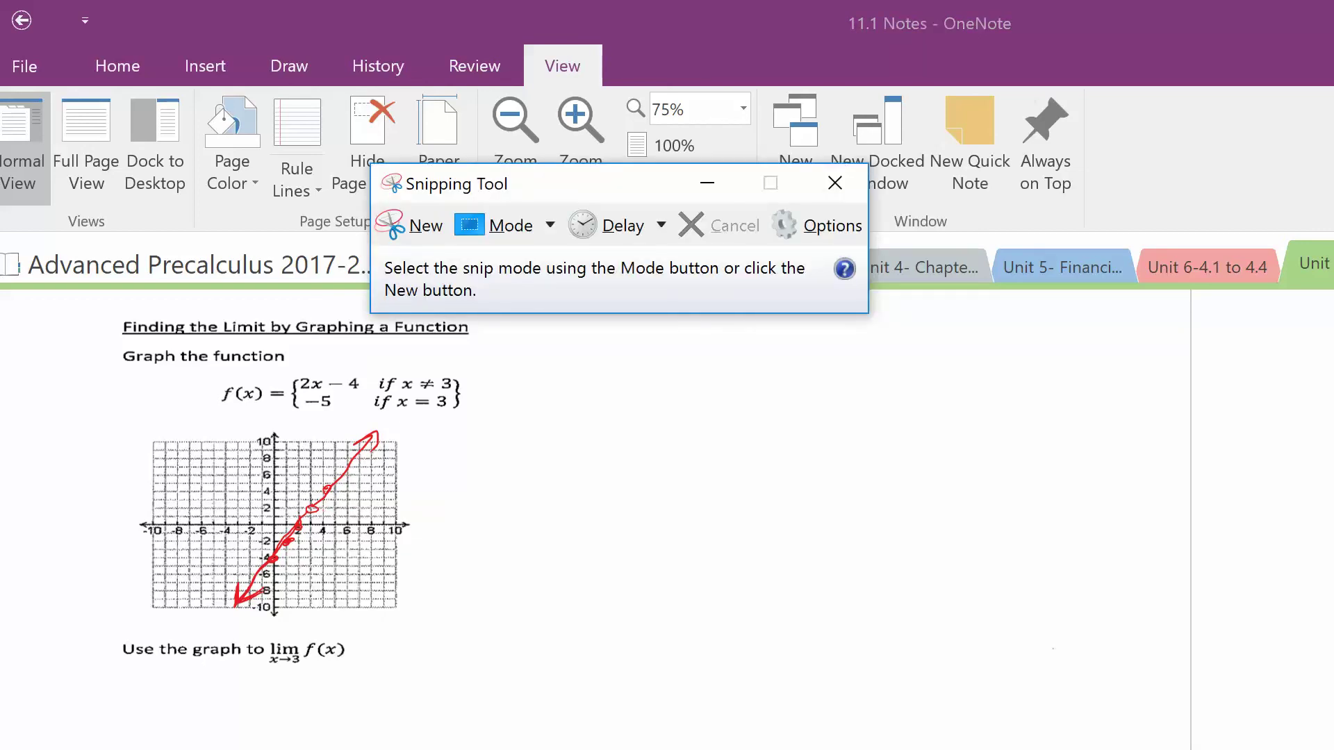
left_click(835, 183)
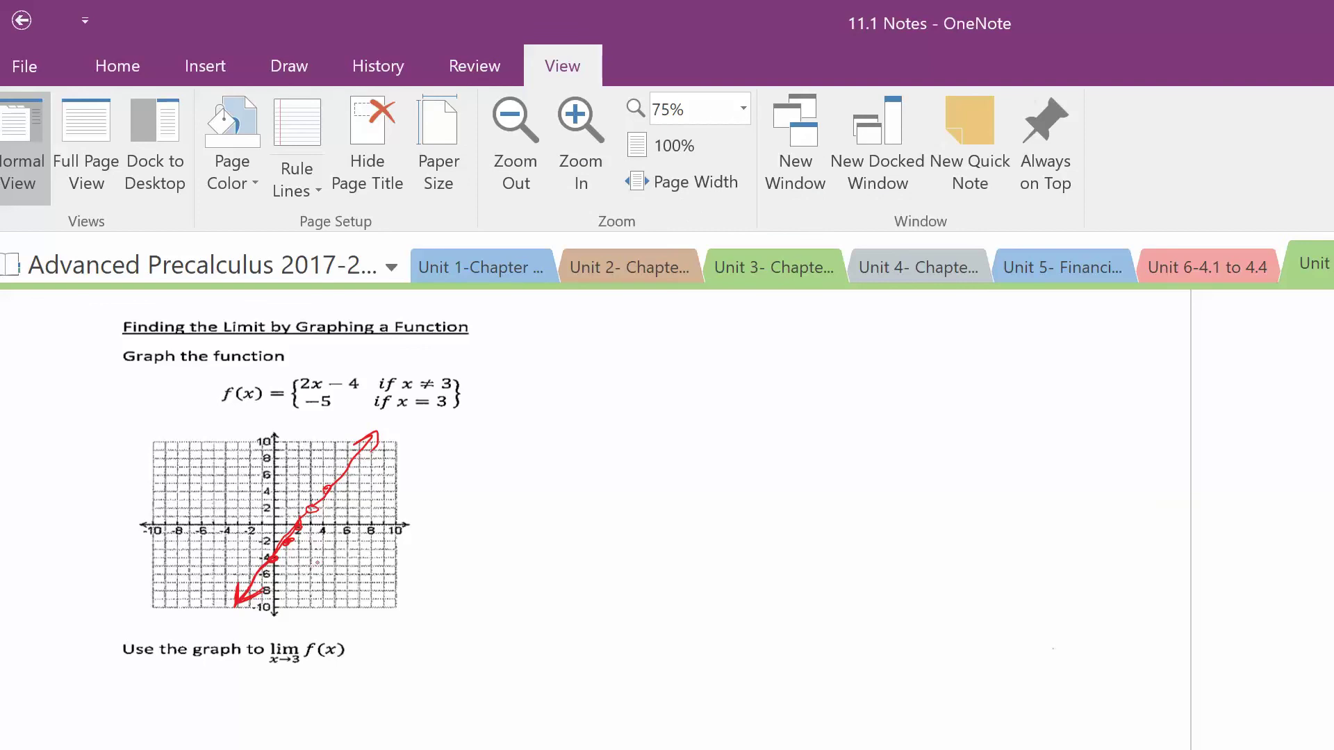
left_click_drag(314, 567, 314, 567)
- Write the red answers: limit as x→3 equals 2 and f(3) = −5
left_click_drag(360, 654, 382, 644)
mouse_move(398, 636)
left_mouse_down()
mouse_move(401, 660)
mouse_move(427, 660)
left_mouse_up()
mouse_move(529, 630)
left_mouse_down()
mouse_move(524, 656)
mouse_move(540, 629)
left_mouse_up()
left_click_drag(527, 644, 574, 654)
mouse_move(579, 631)
left_mouse_down()
mouse_move(596, 636)
mouse_move(584, 653)
mouse_move(612, 654)
left_mouse_up()
left_click_drag(640, 643, 699, 637)
left_click_drag(724, 624, 722, 647)
left_click_drag(725, 621, 765, 621)
scroll(598, 514, "down", 10)
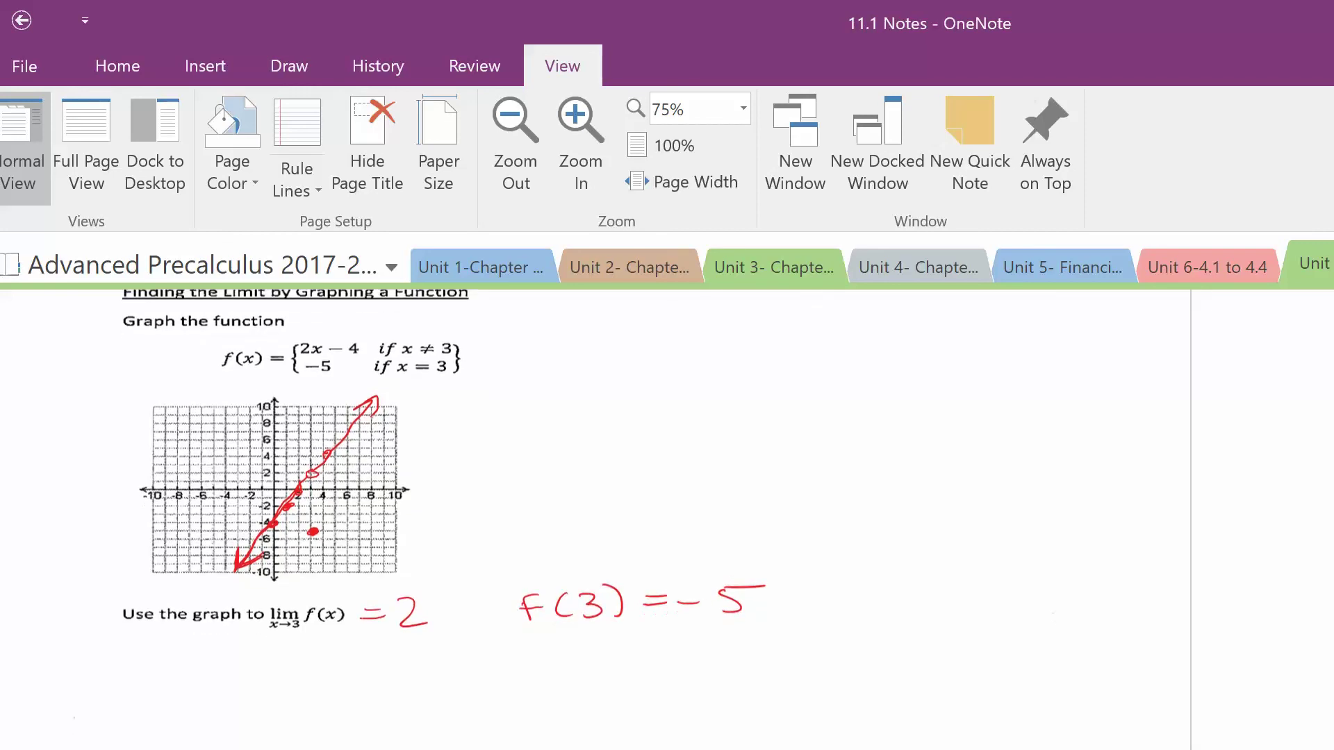
- Draw the red line 3x − 2 with an open circle at (2, 4) and a filled dot at (2, 1)
scroll(598, 514, "down", 1)
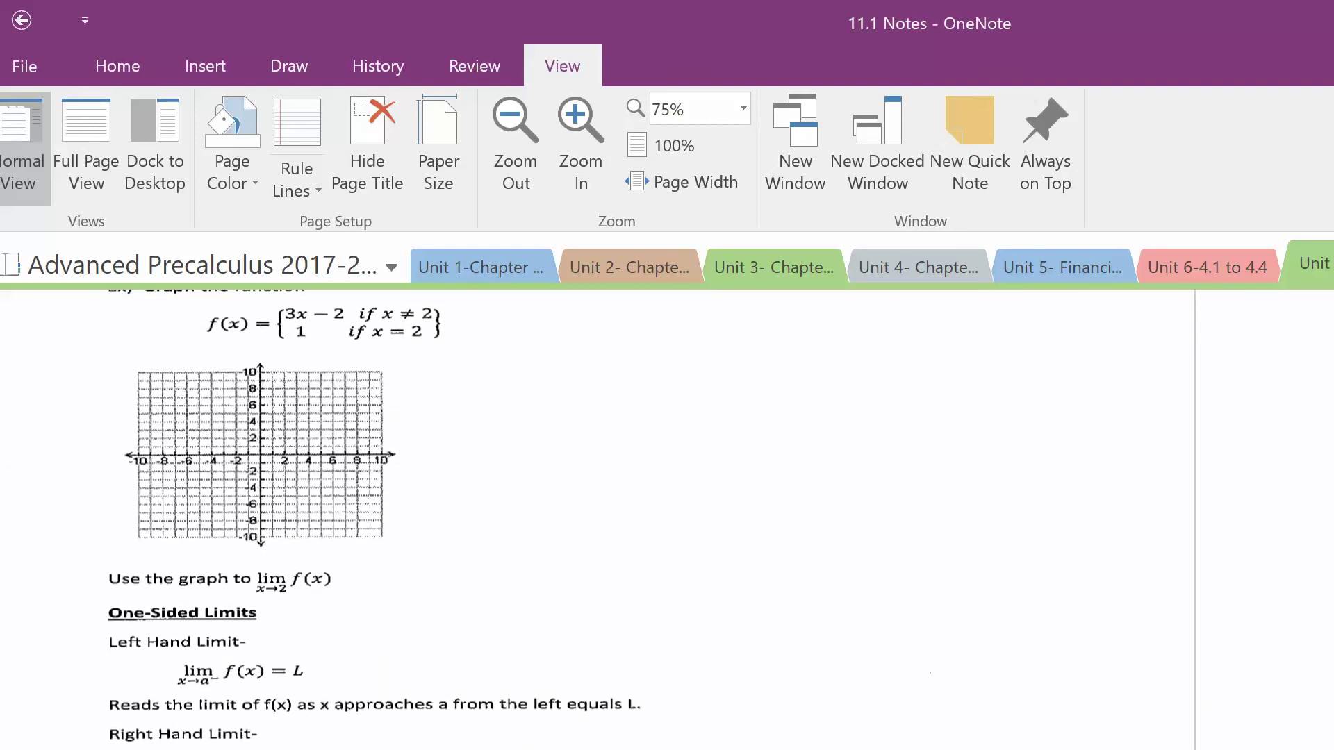
scroll(597, 514, "up", 1)
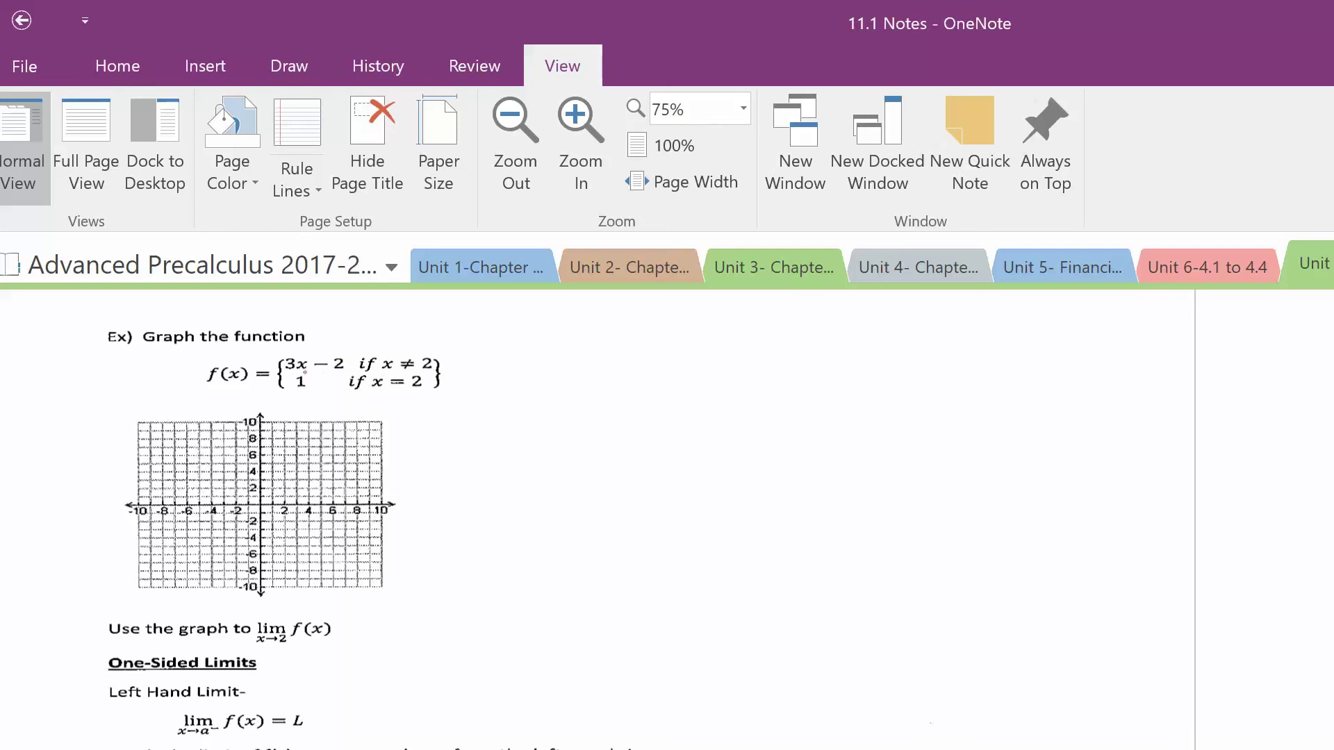
left_click_drag(264, 519, 264, 521)
left_click_drag(289, 470, 285, 469)
right_click(304, 452)
left_click(375, 430)
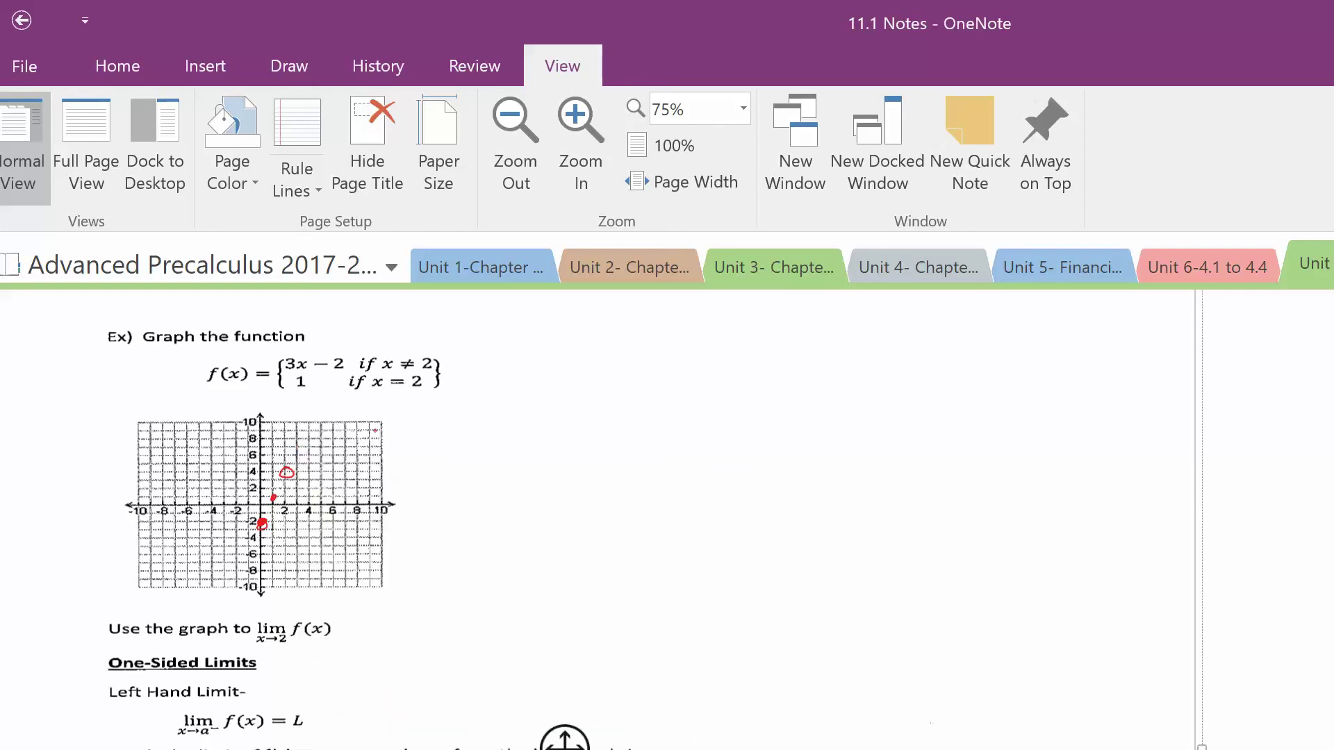
left_click_drag(297, 449, 319, 412)
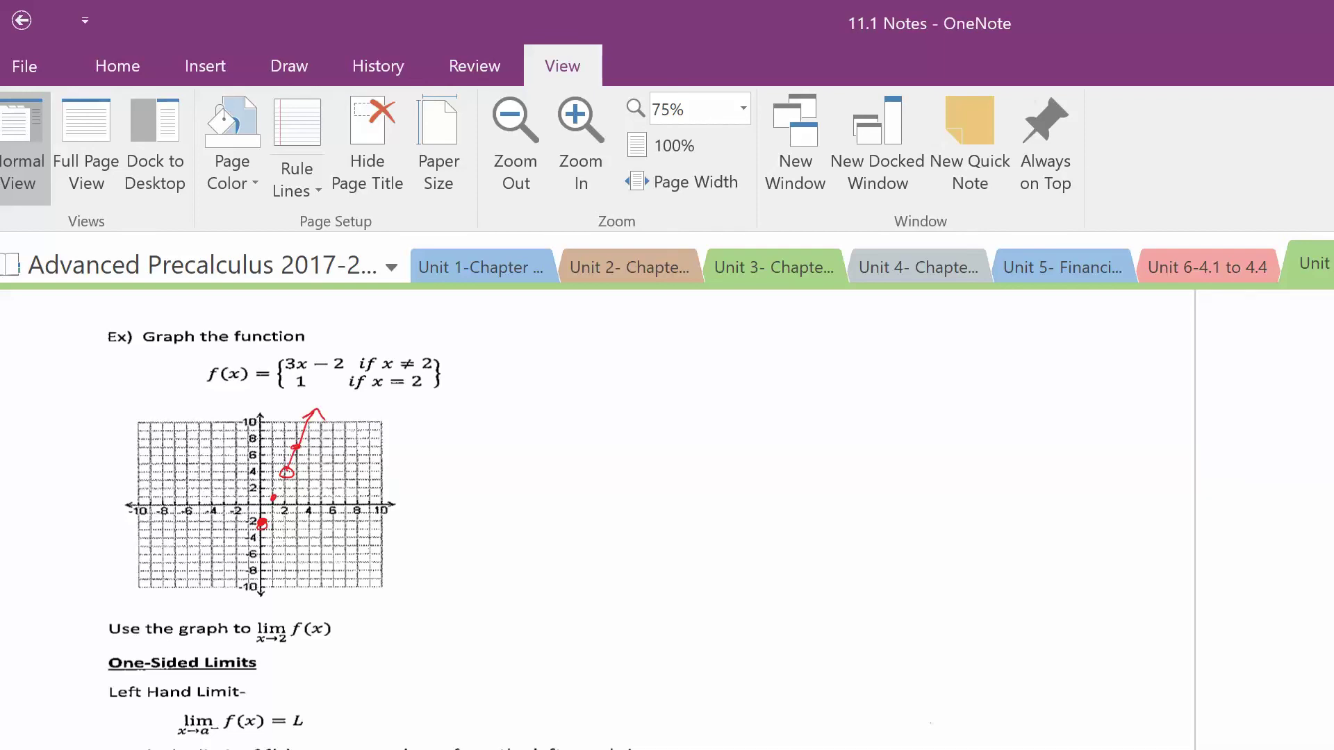
mouse_move(285, 475)
left_mouse_down()
mouse_move(223, 594)
mouse_move(253, 590)
left_mouse_up()
left_click_drag(287, 496, 286, 494)
- Write the red answers: limit as x→2 is 4 and f(2) = 1
left_click_drag(339, 626, 359, 622)
mouse_move(339, 633)
left_mouse_down()
mouse_move(389, 611)
mouse_move(392, 643)
left_mouse_up()
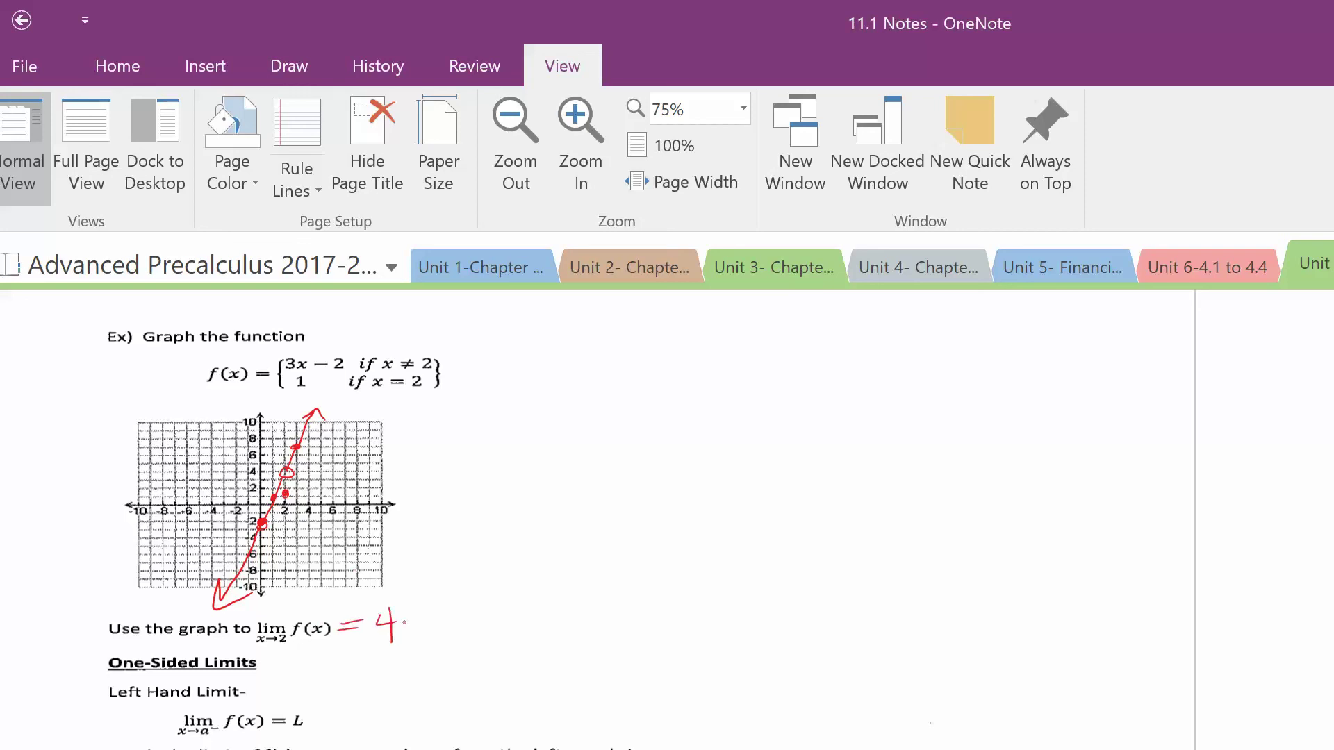
mouse_move(475, 611)
left_mouse_down()
mouse_move(473, 629)
mouse_move(491, 609)
left_mouse_up()
left_click_drag(468, 620, 514, 628)
left_click_drag(525, 612, 550, 627)
mouse_move(553, 604)
left_mouse_down()
mouse_move(556, 628)
mouse_move(596, 617)
left_mouse_up()
mouse_move(576, 610)
left_mouse_down()
mouse_move(600, 606)
mouse_move(629, 627)
left_mouse_up()
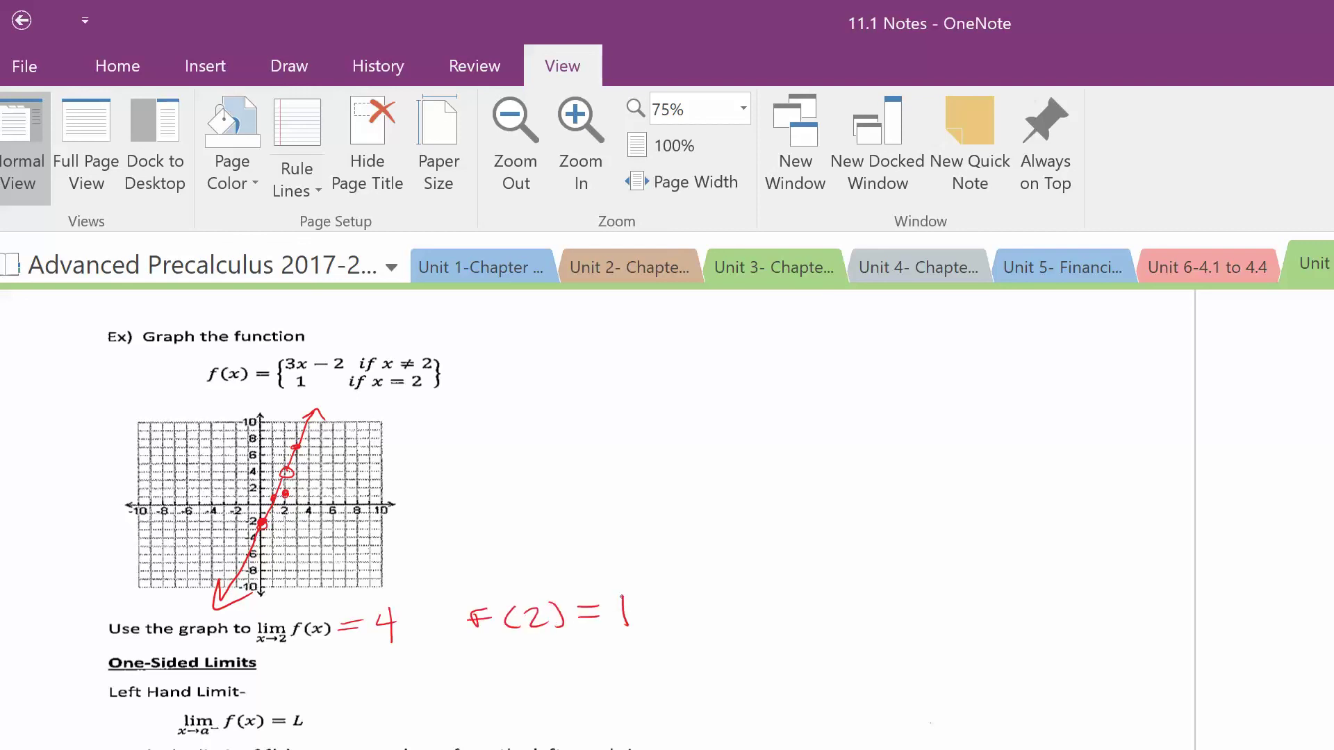
- At the One-Sided Limits example, draw the x²+1 parabola branch ending in an open circle at (1, 2)
scroll(597, 514, "down", 5)
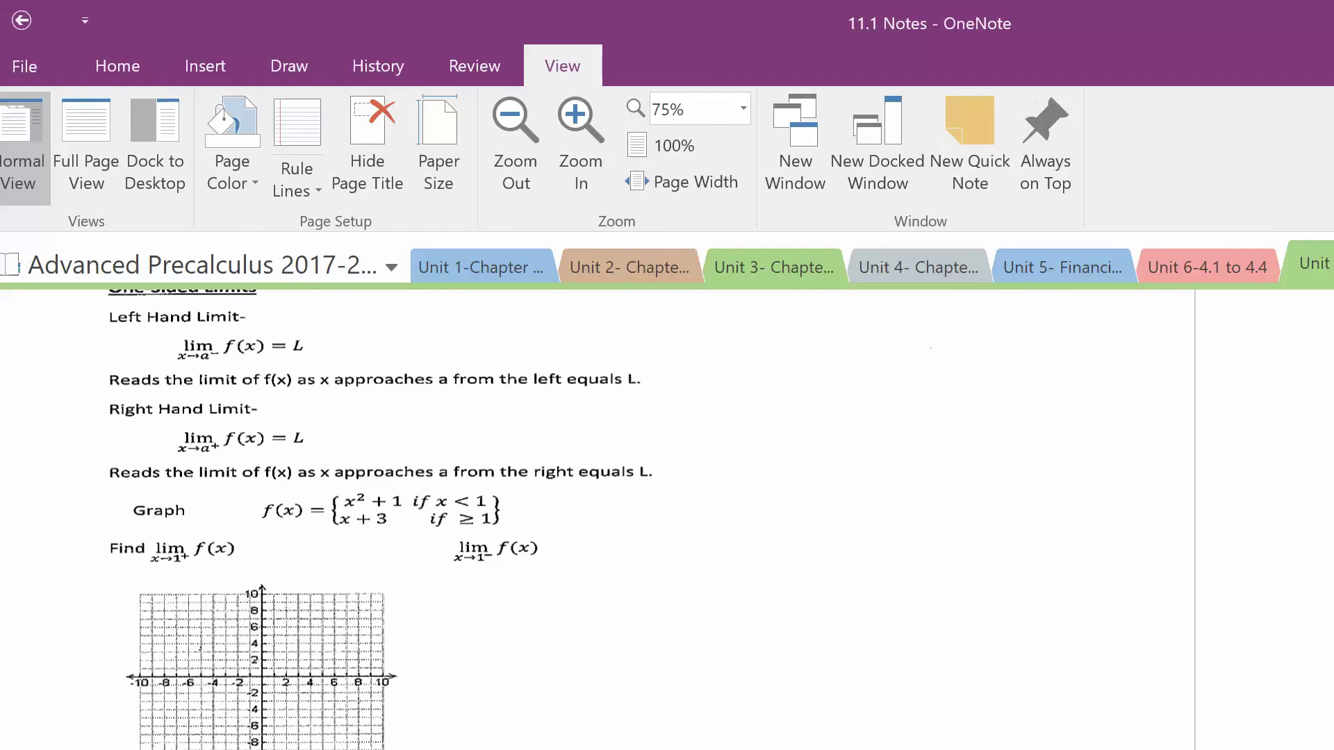
scroll(597, 514, "up", 1)
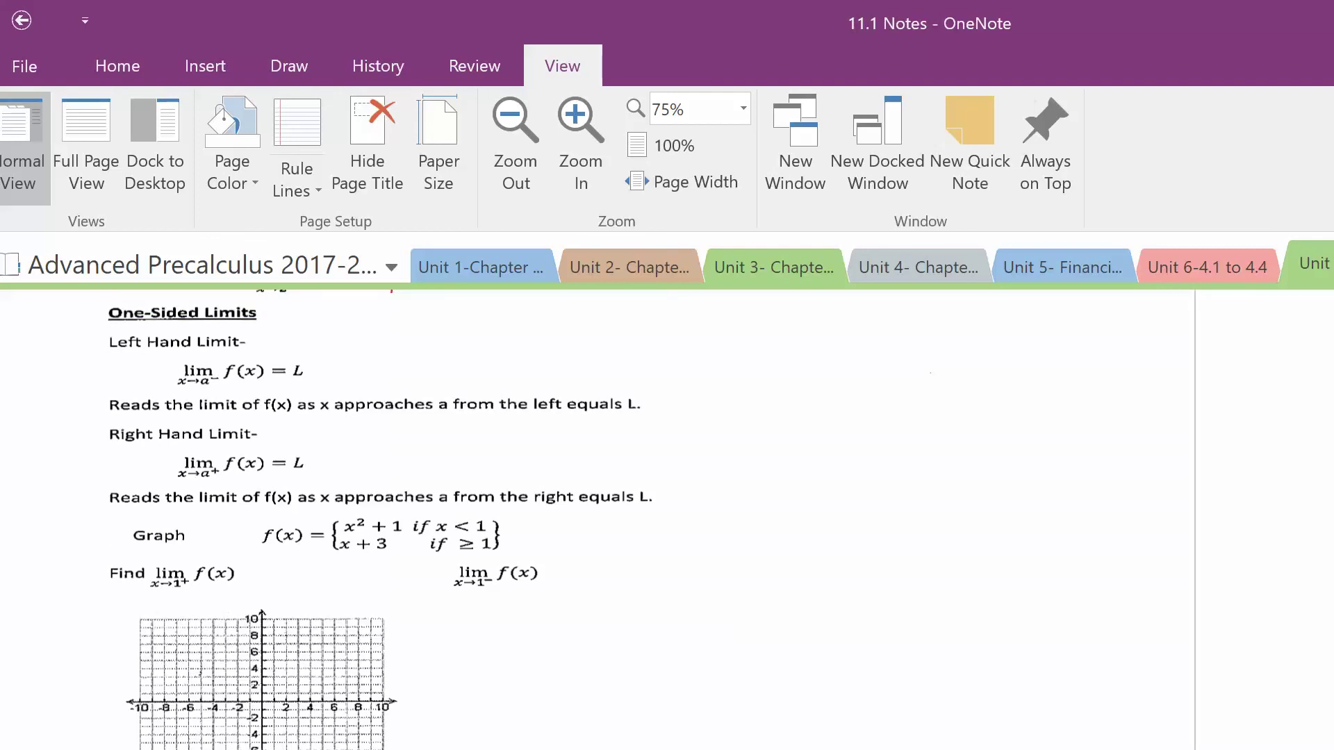
scroll(598, 514, "down", 2)
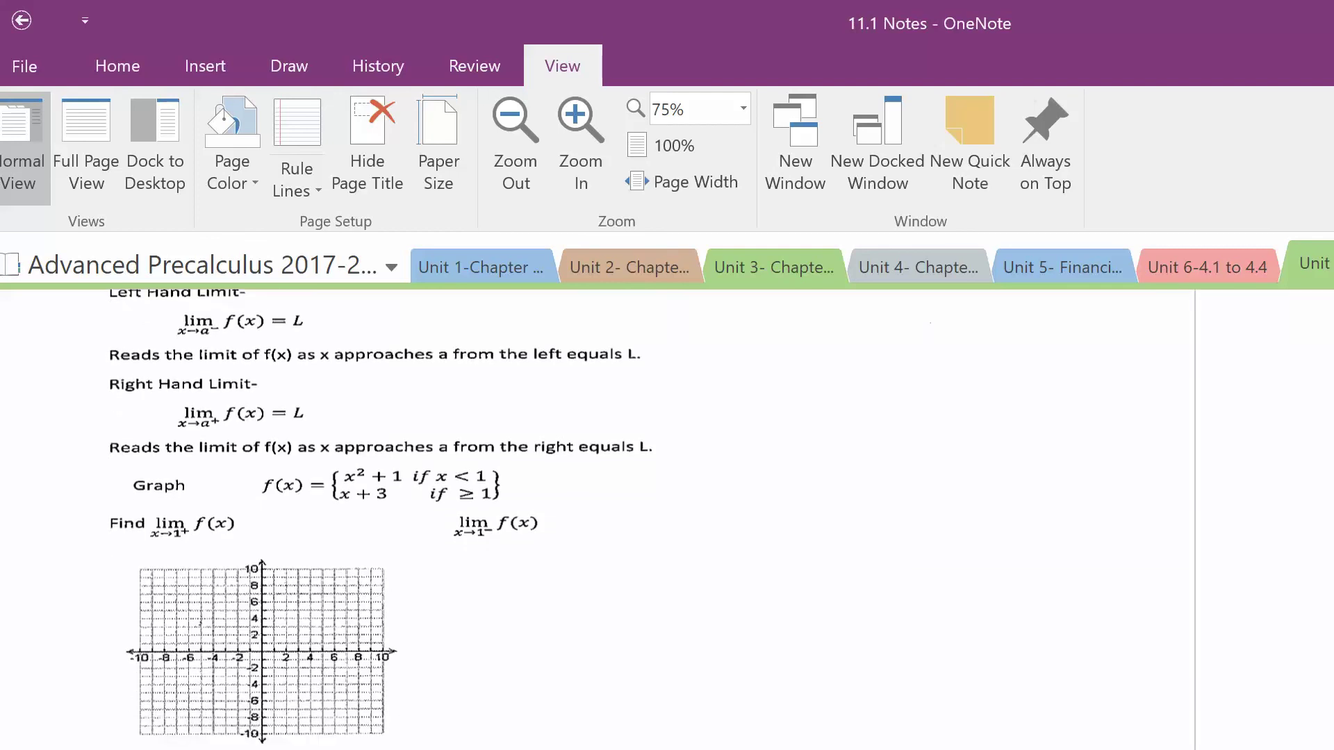
scroll(597, 514, "down", 3)
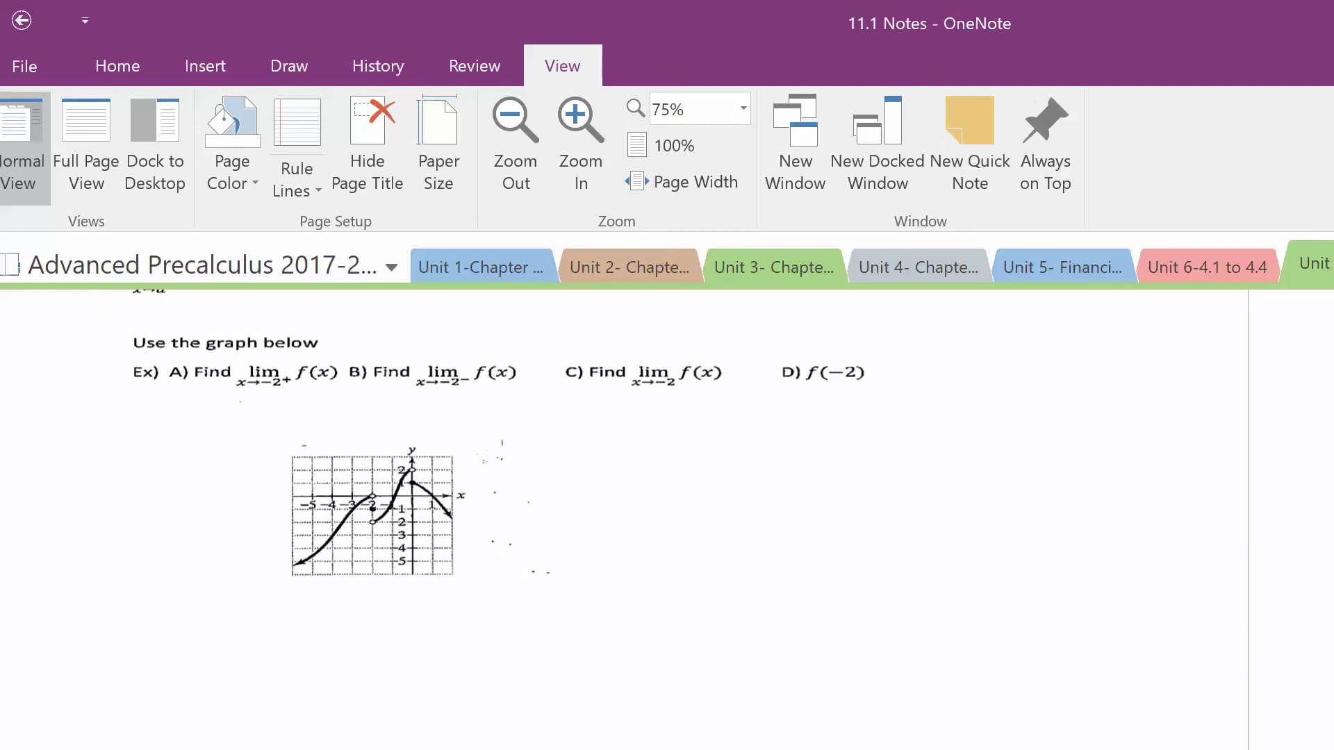
scroll(597, 514, "up", 18)
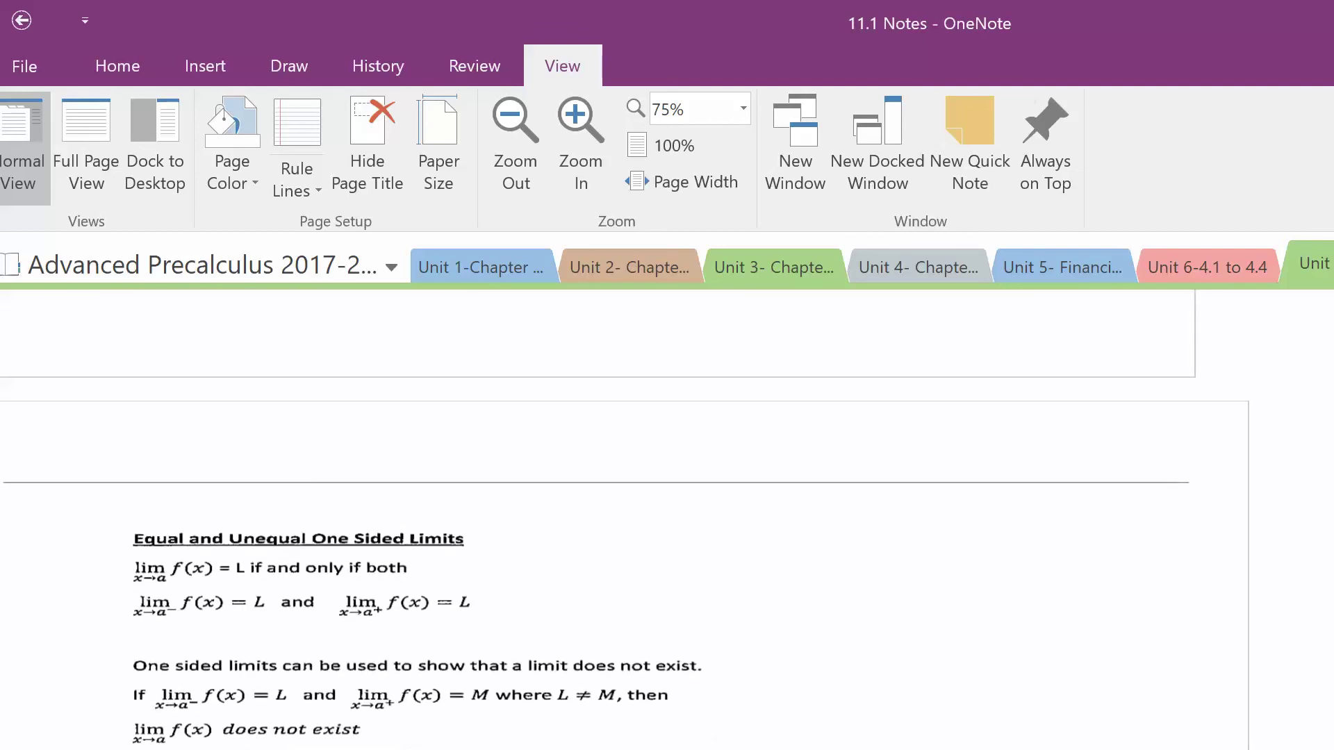
scroll(598, 515, "up", 1)
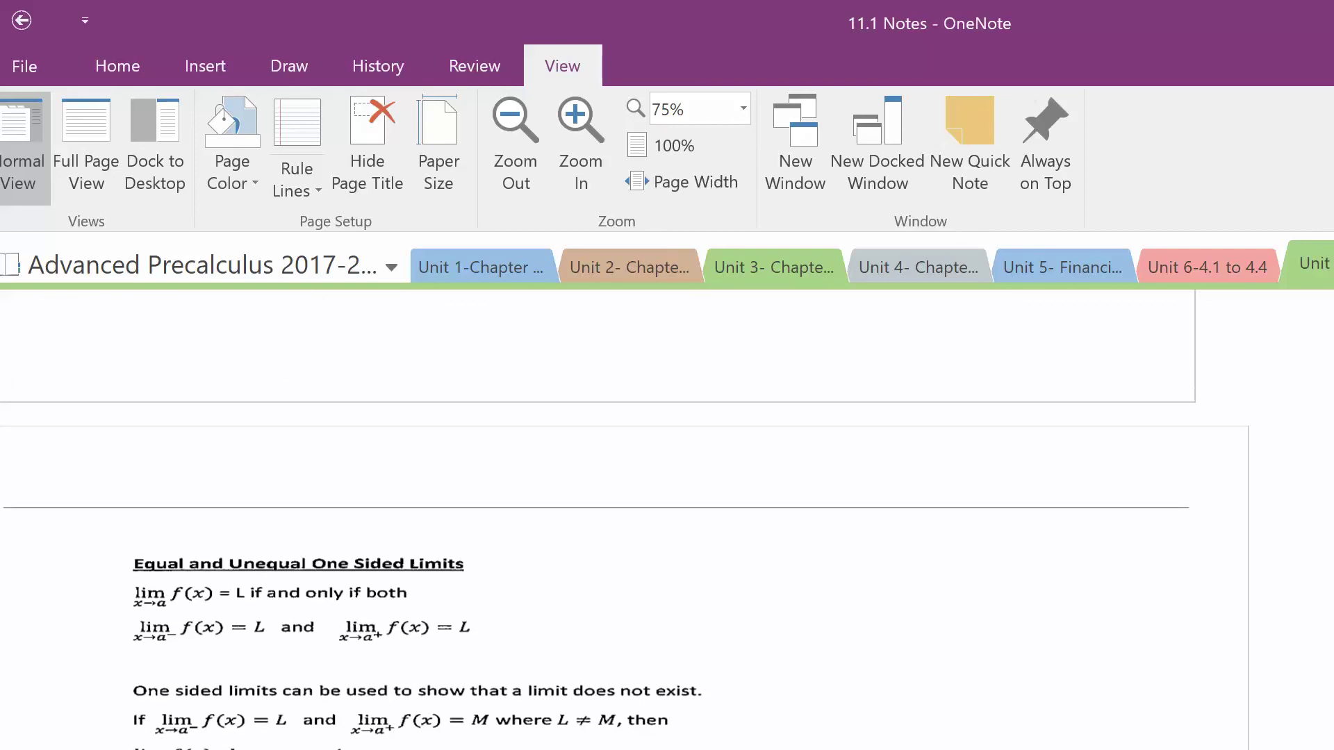
scroll(598, 514, "up", 18)
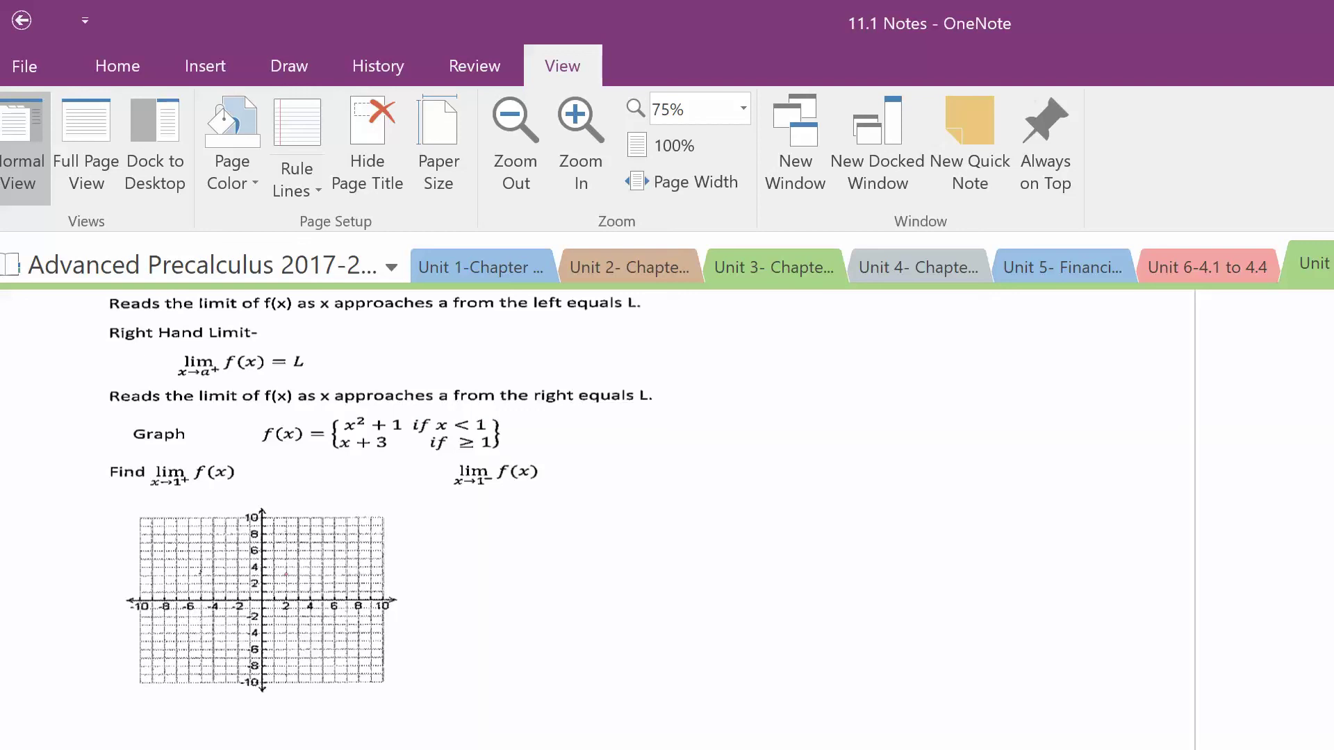
mouse_move(277, 579)
left_mouse_down()
mouse_move(268, 588)
mouse_move(277, 574)
left_mouse_up()
mouse_move(261, 593)
left_mouse_down()
mouse_move(223, 524)
mouse_move(214, 536)
mouse_move(241, 527)
left_mouse_up()
left_click_drag(261, 592, 273, 584)
- Insert the missing x in the second condition, delete a stray ink dot, and plot the dot at (1, 4)
left_click_drag(446, 438, 445, 449)
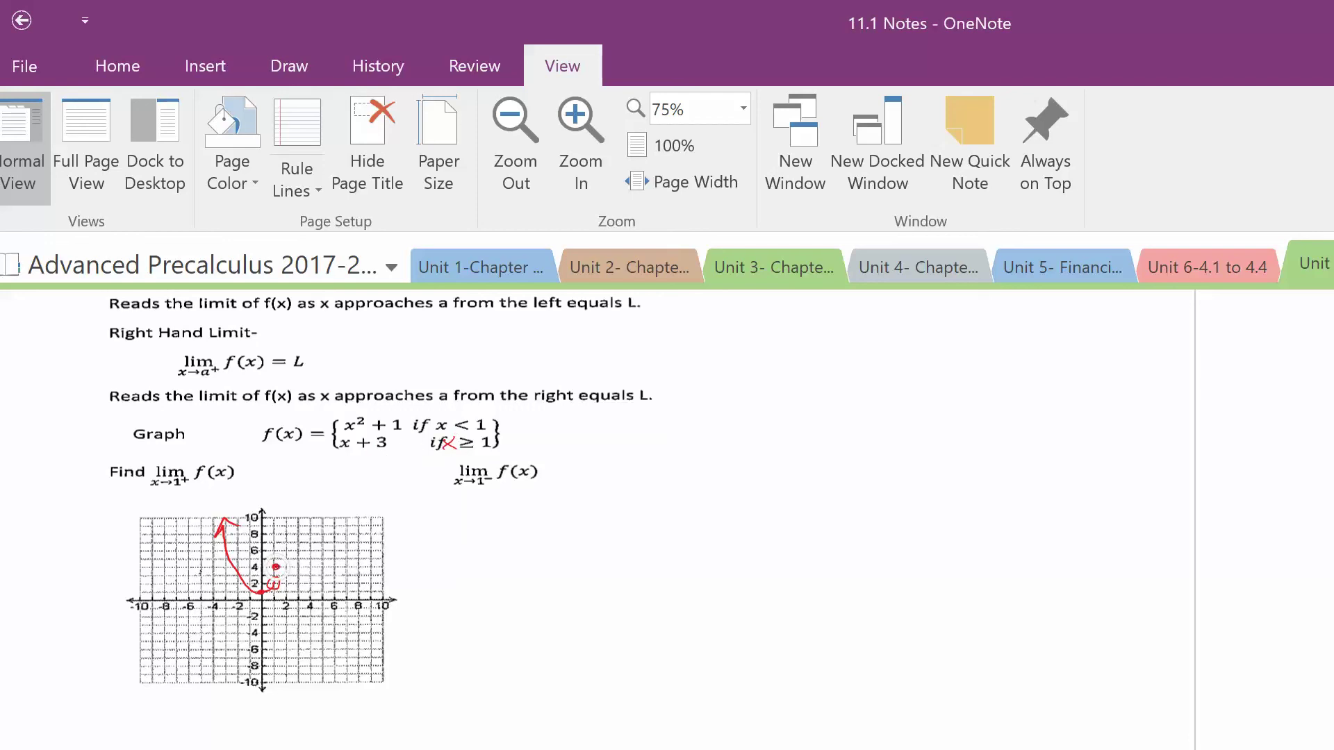
right_click(276, 567)
key("Delete")
left_click_drag(270, 563, 337, 537)
- Write '= 4' for the right-hand limit and '= 2' for the left-hand limit in red
left_click_drag(241, 472, 260, 471)
mouse_move(242, 480)
left_mouse_down()
mouse_move(297, 472)
mouse_move(287, 486)
left_mouse_up()
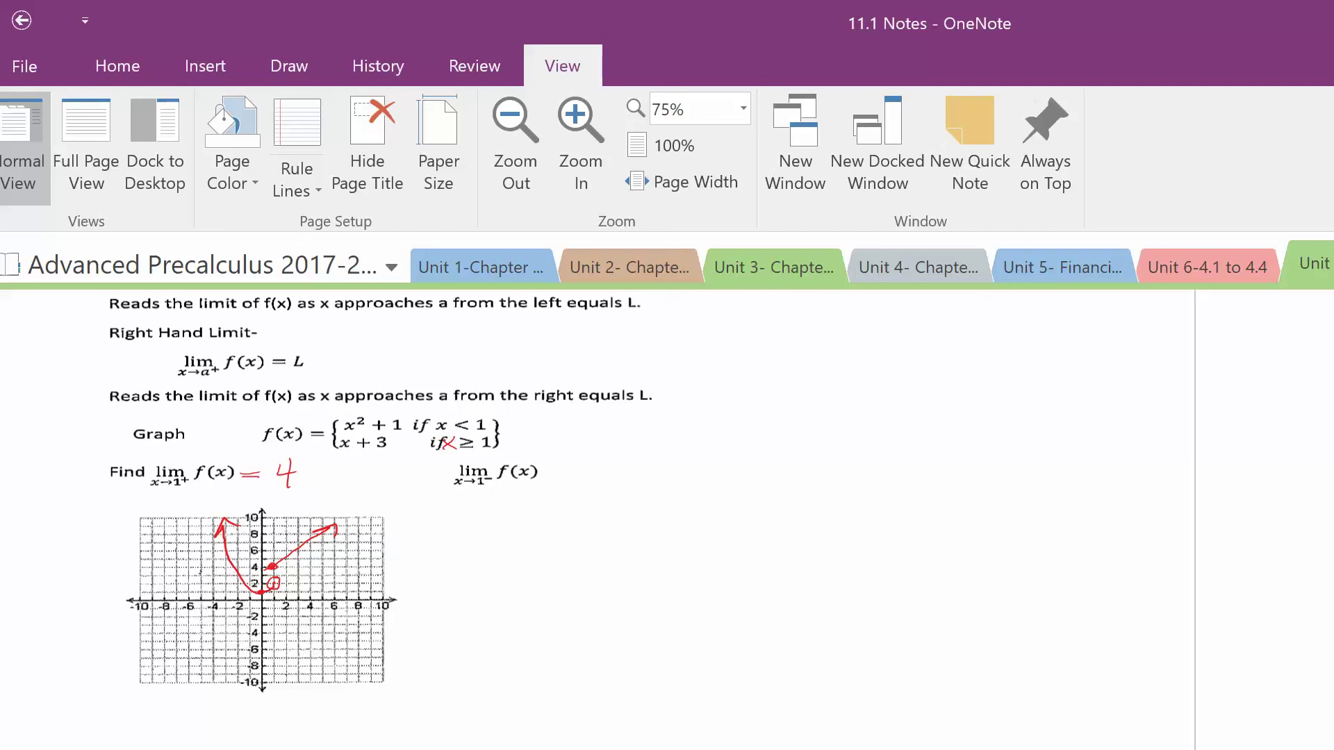
left_click_drag(560, 476, 582, 477)
mouse_move(560, 470)
left_mouse_down()
mouse_move(597, 462)
mouse_move(633, 487)
left_mouse_up()
scroll(598, 521, "down", 10)
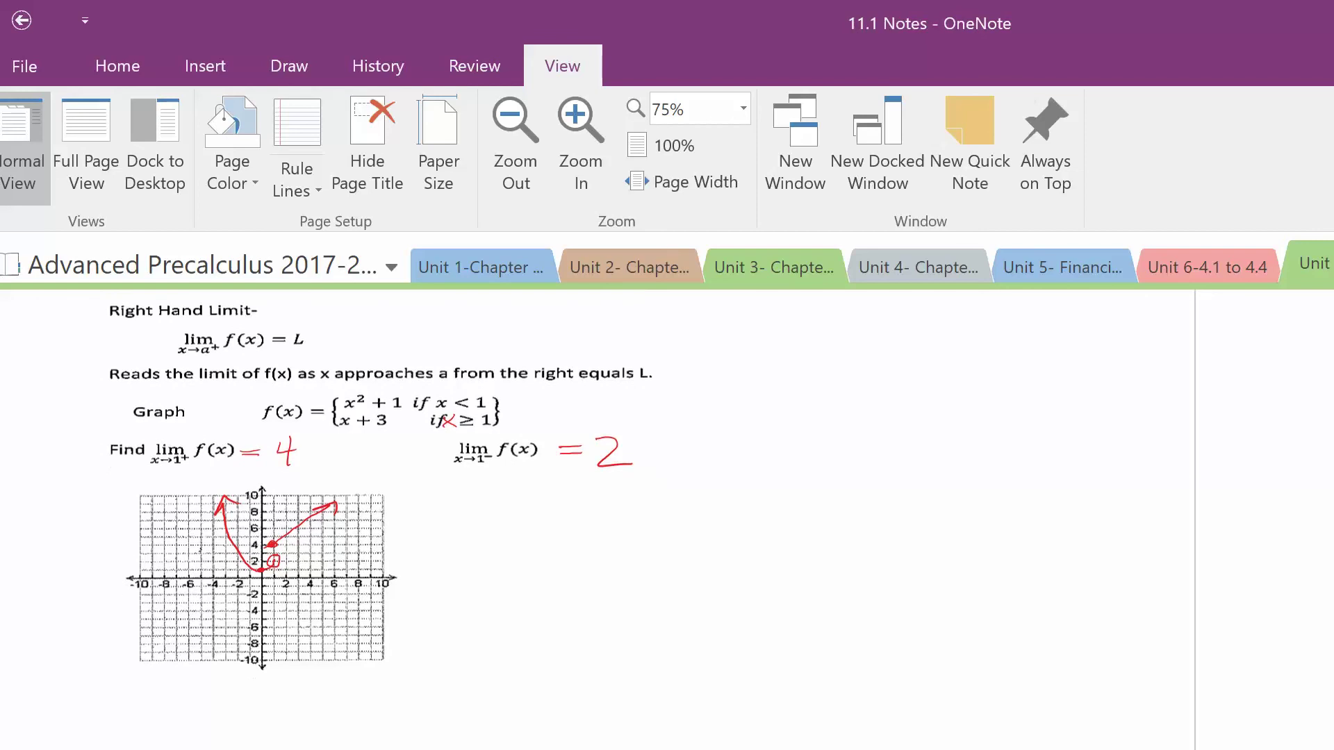
scroll(598, 522, "down", 3)
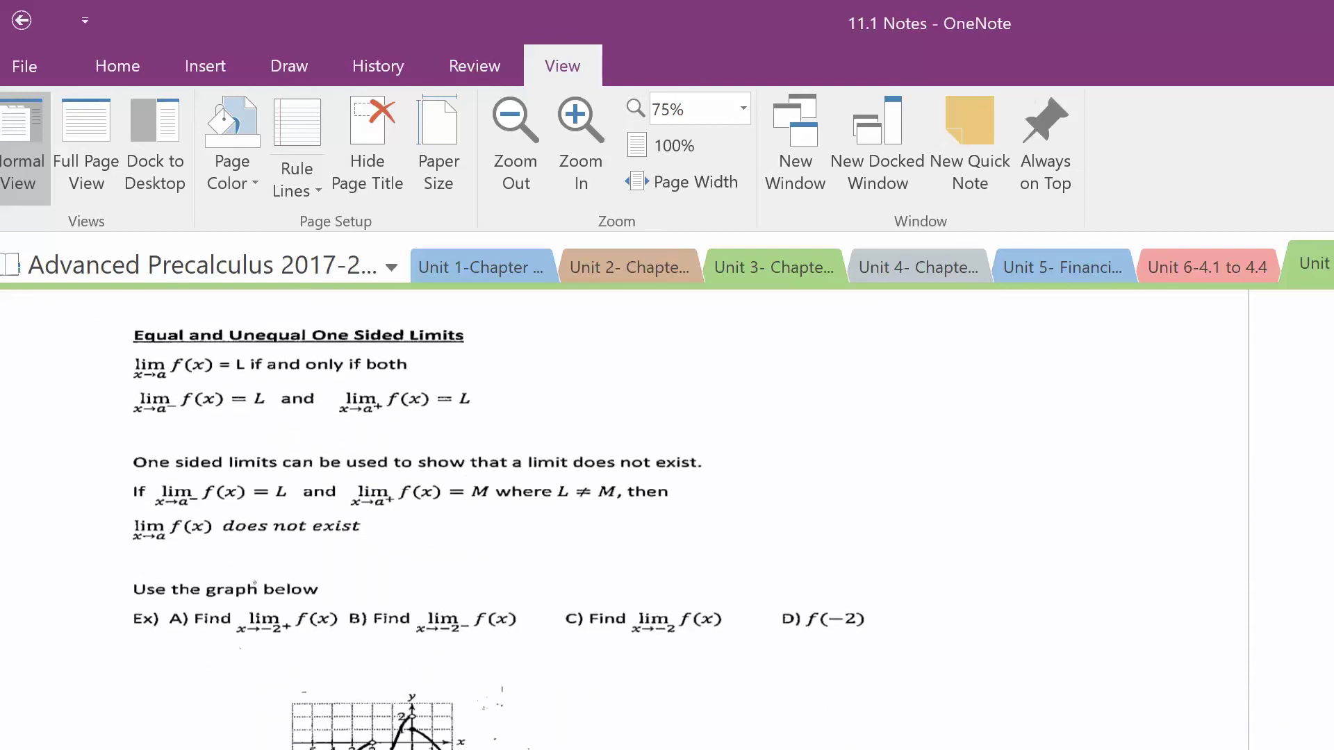
- Underline in red the does-not-exist statement and the equal one-sided limits condition
left_click_drag(132, 551, 393, 539)
left_click_drag(120, 430, 507, 433)
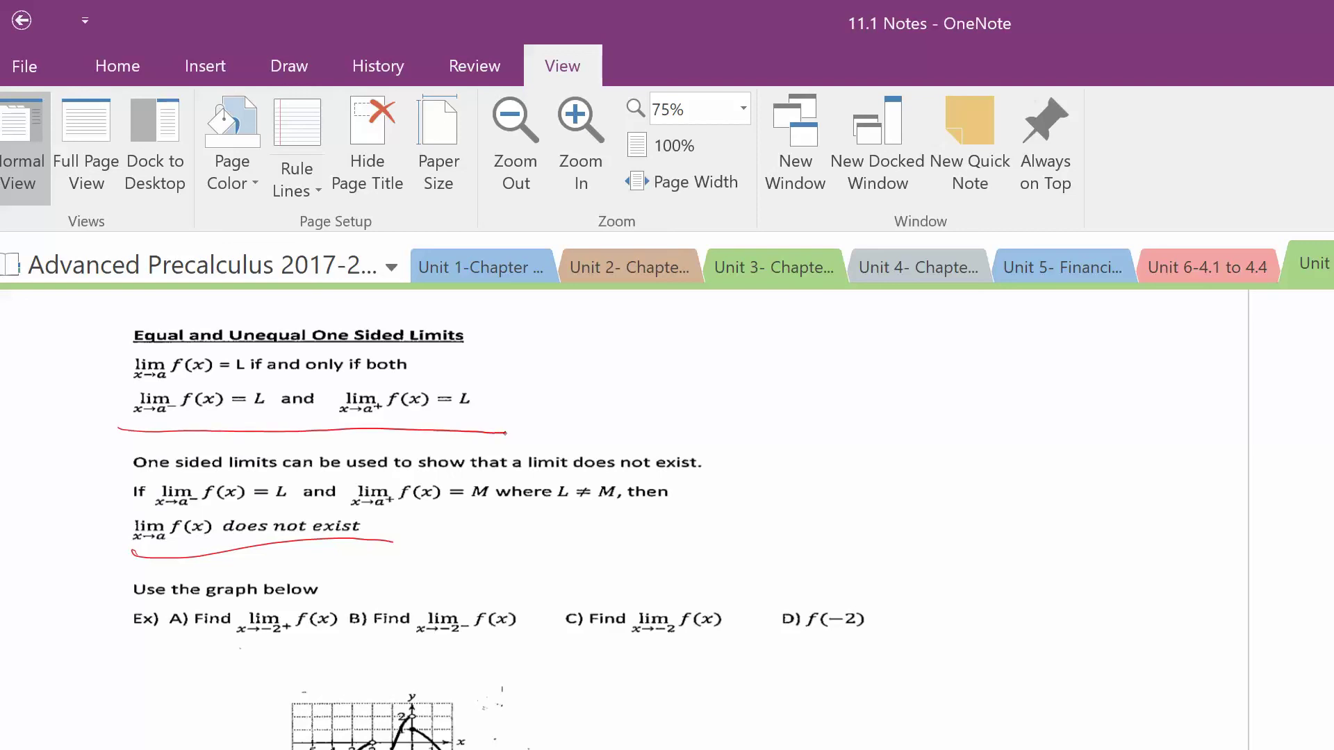
scroll(486, 521, "down", 4)
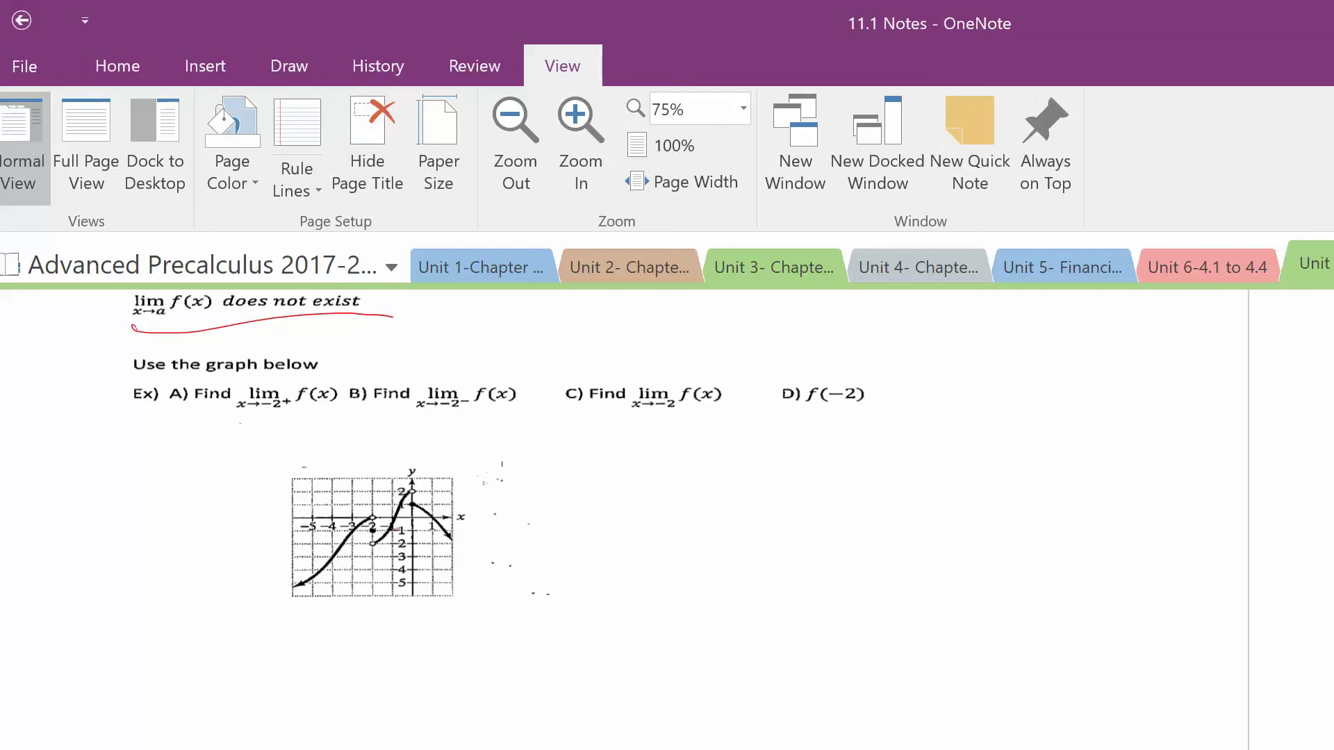
- Write the graph example answers in red: A −2, B 0, C DNE, D −1
mouse_move(203, 427)
left_mouse_down()
mouse_move(247, 416)
mouse_move(284, 439)
left_mouse_up()
mouse_move(489, 409)
left_mouse_down()
mouse_move(485, 427)
mouse_move(498, 410)
left_mouse_up()
mouse_move(621, 420)
left_mouse_down()
mouse_move(649, 438)
mouse_move(639, 428)
mouse_move(683, 438)
mouse_move(695, 422)
mouse_move(725, 426)
left_mouse_up()
left_click_drag(703, 448, 735, 445)
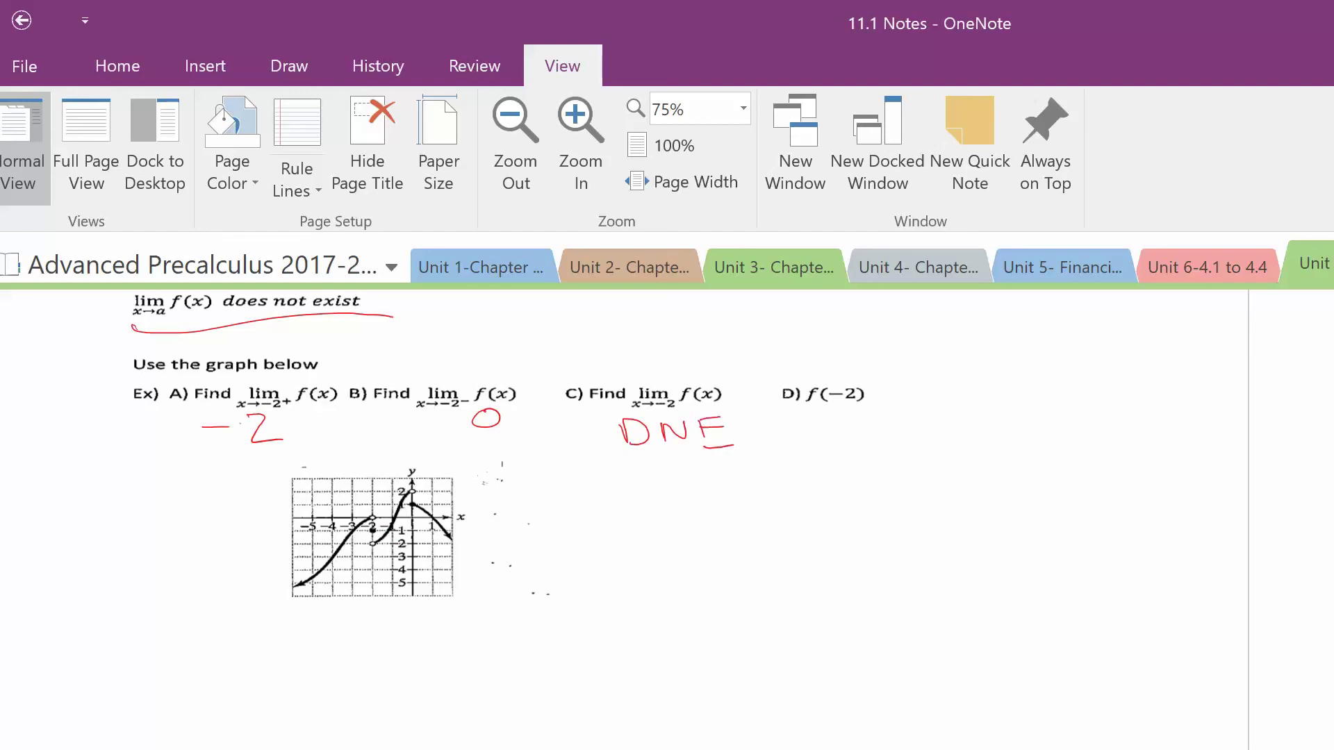
left_click_drag(823, 421, 848, 419)
left_click_drag(870, 410, 876, 437)
scroll(504, 445, "down", 1)
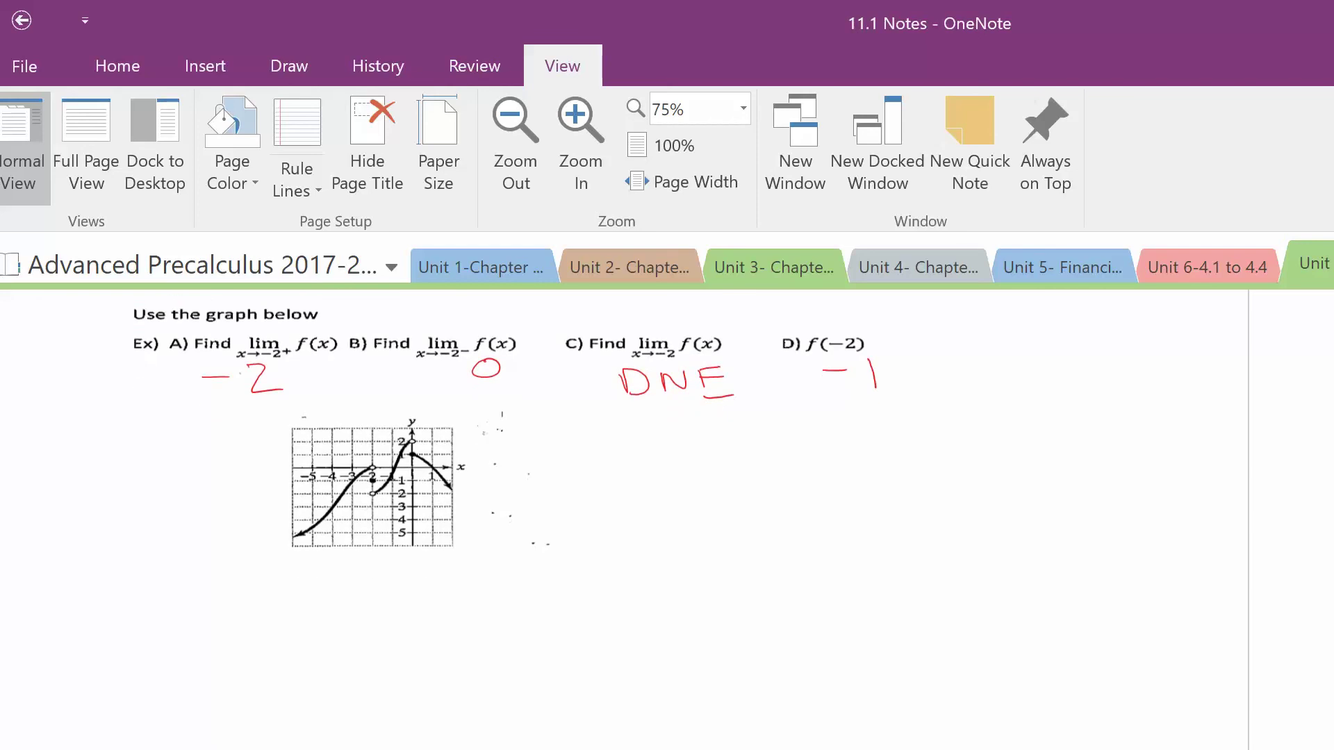
scroll(504, 445, "down", 5)
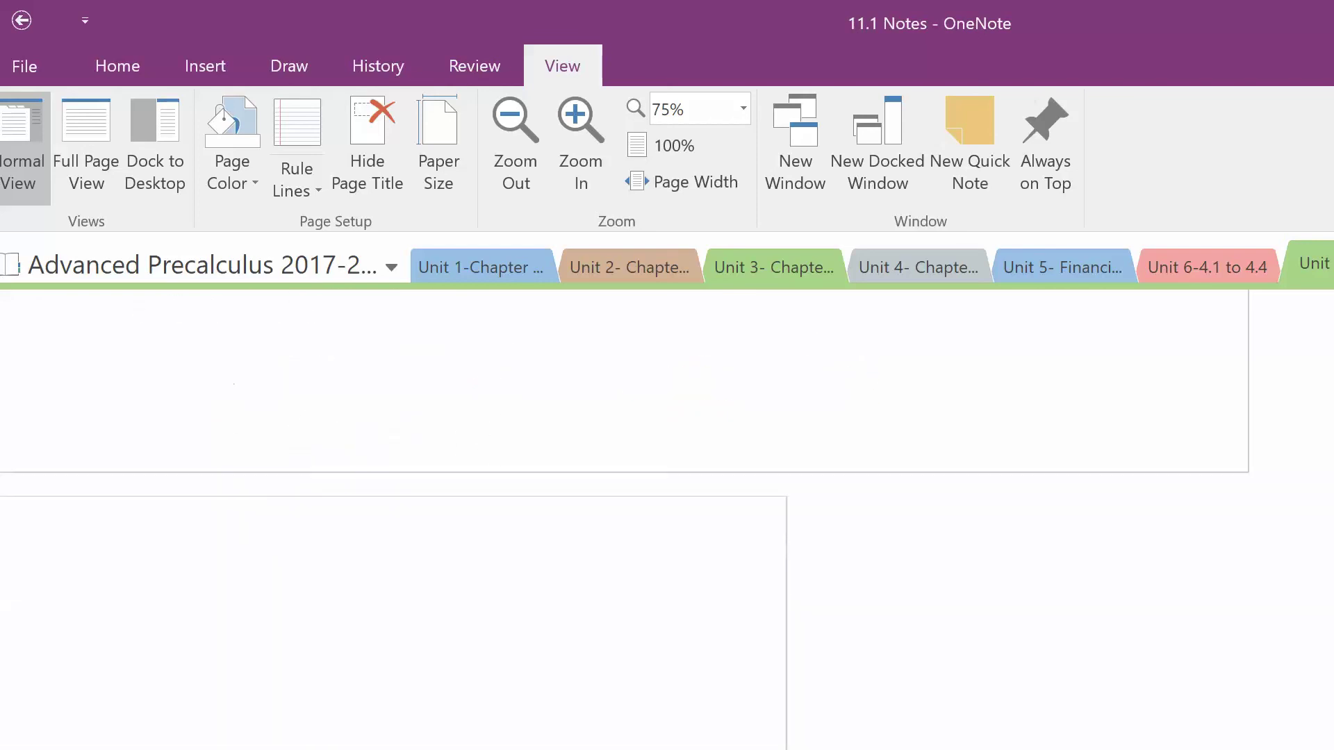
scroll(504, 444, "up", 5)
scroll(504, 445, "down", 1)
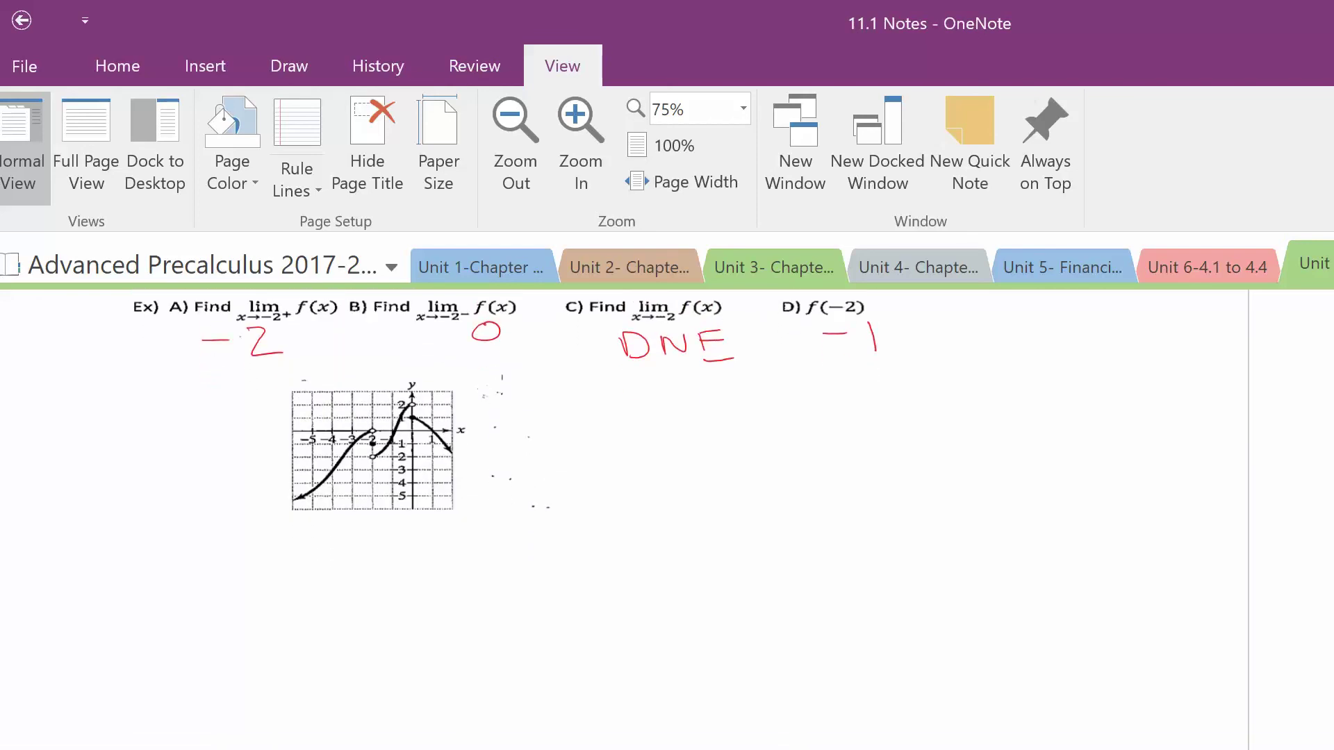